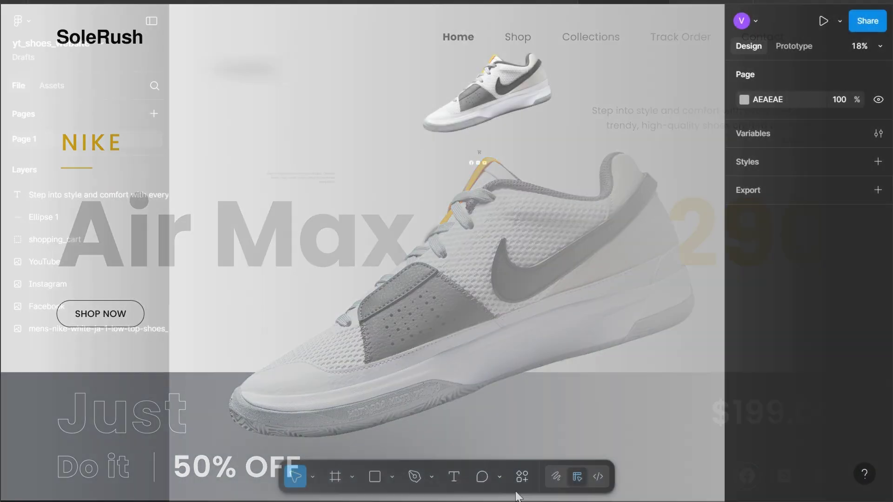
Create a new 1920×1080 Slide 16:9 frame on the canvas.
key(f)
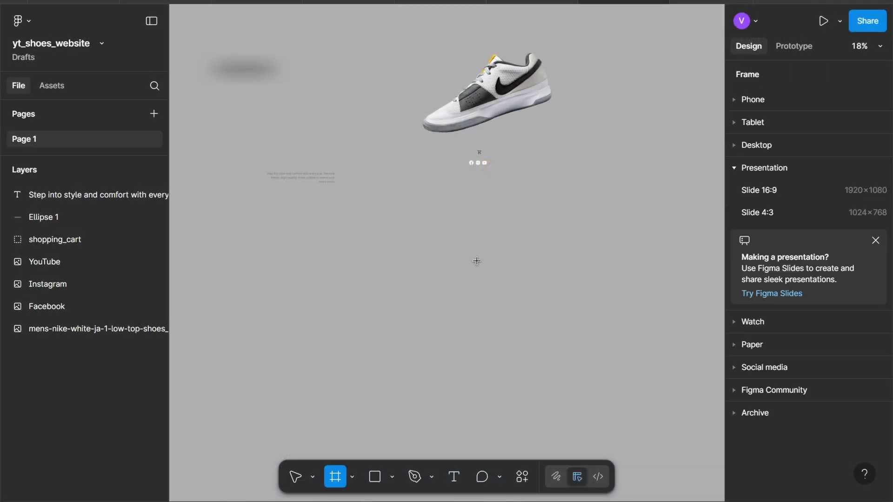
click(832, 191)
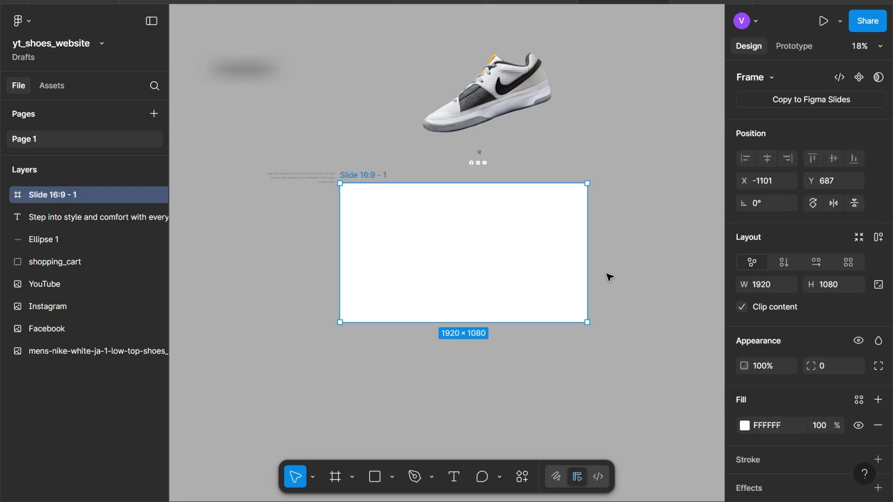
drag(385, 215, 427, 224)
scroll(788, 440, down, 3)
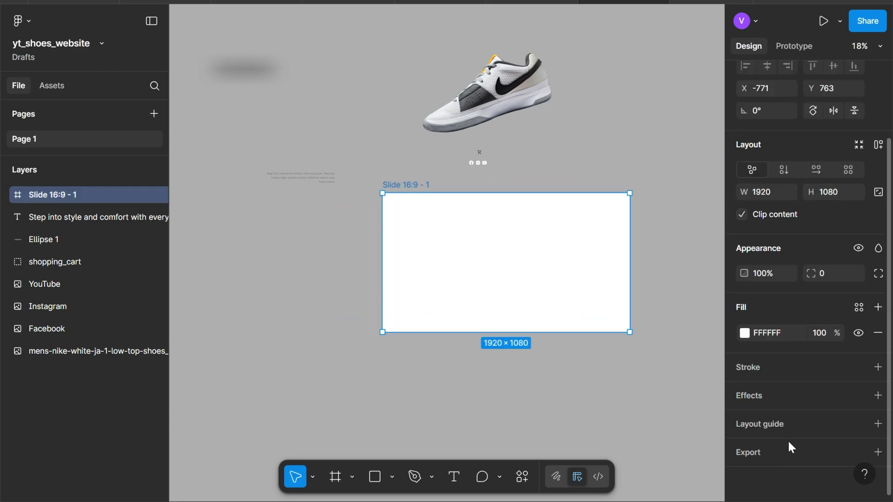
Add a layout guide to the slide as Columns with a count of 12.
click(763, 419)
click(600, 420)
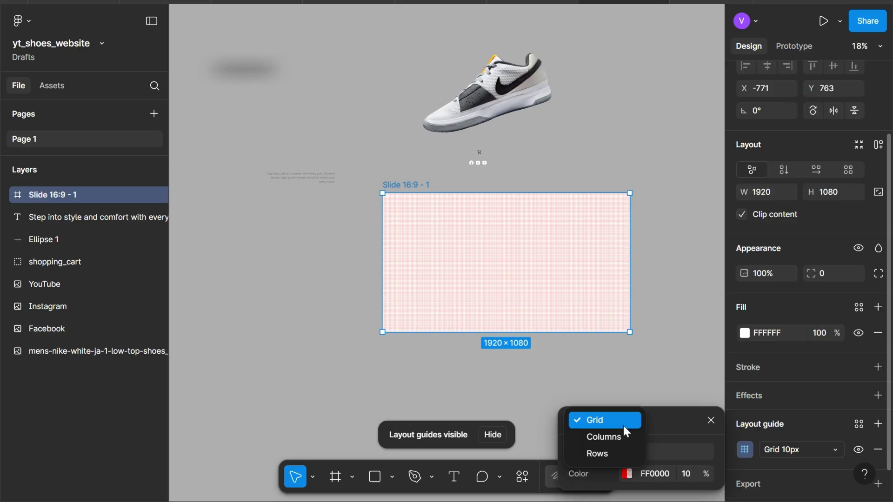
click(610, 439)
text(2)
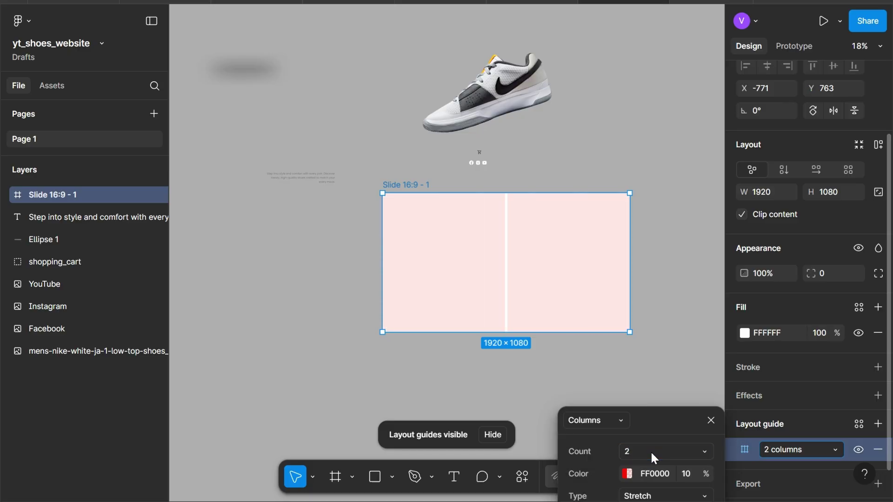
key(BackSpace)
text(12)
key(Return)
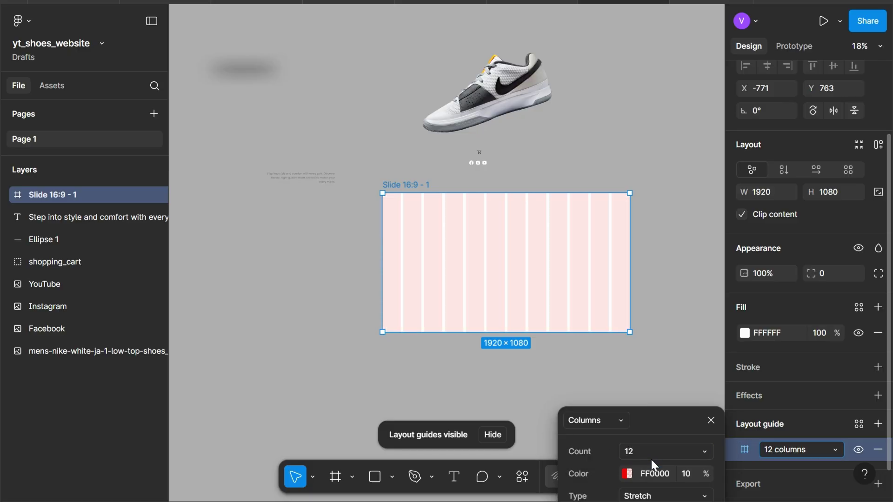
Set the column guide gutter to 20 and margin to 120.
click(722, 315)
text(1)
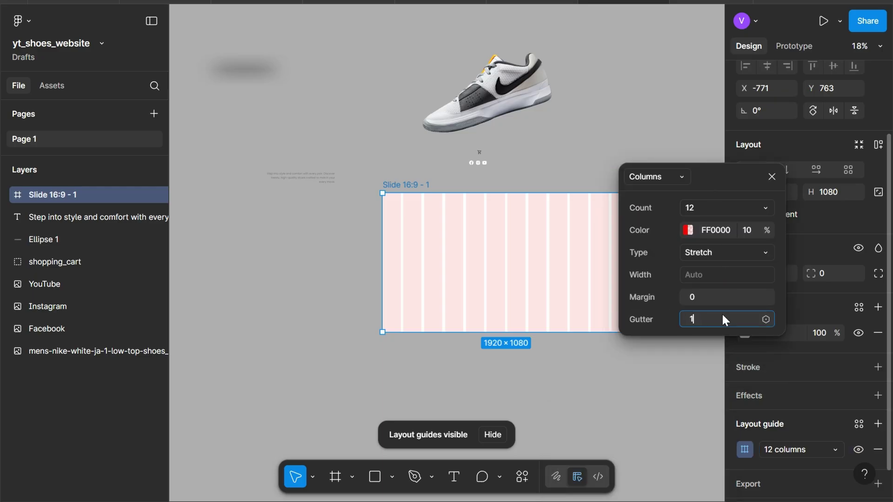
text(20)
key(Return)
click(724, 319)
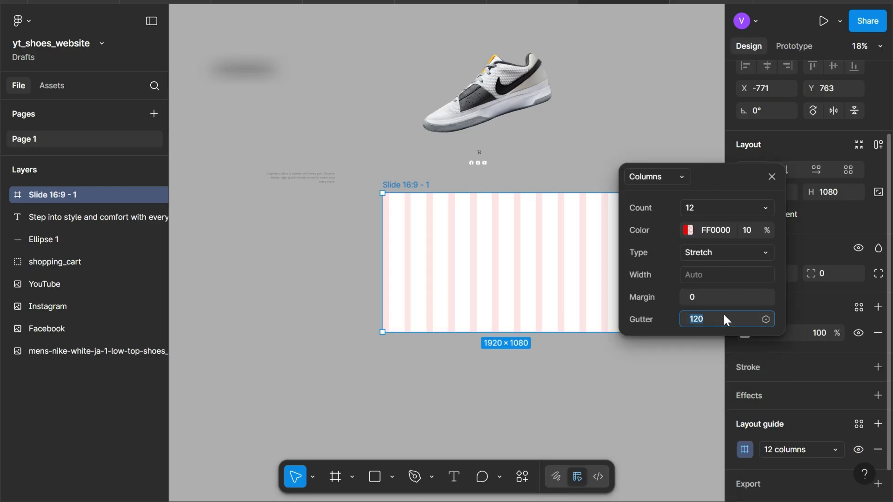
text(20)
key(Return)
click(713, 300)
text(120)
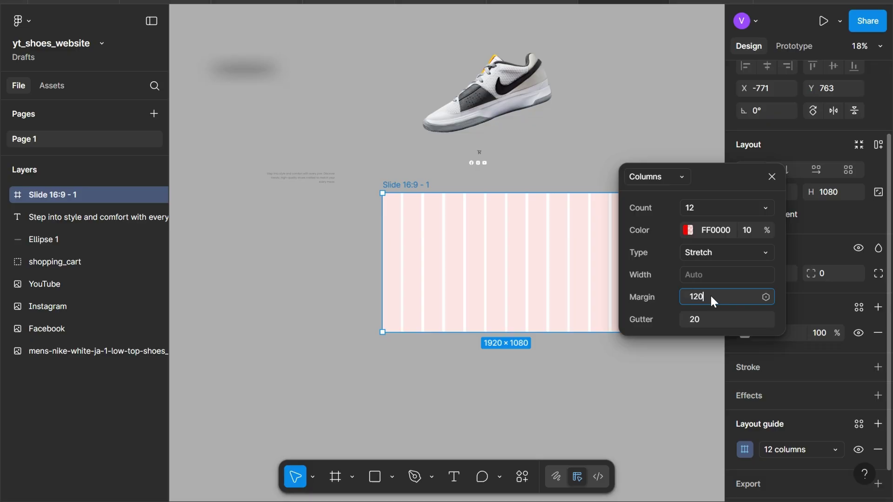
key(Return)
click(772, 176)
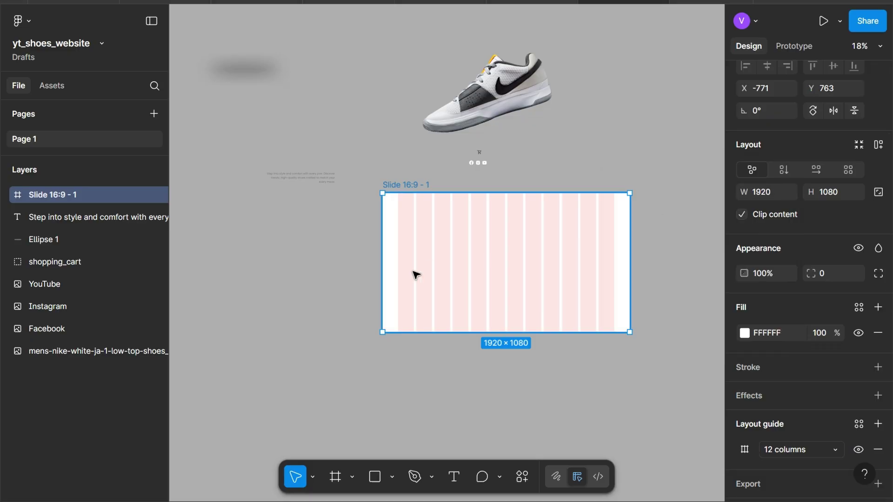
Undo an accidental deletion to restore the slide frame.
key(t)
key(shift+s)
key(r)
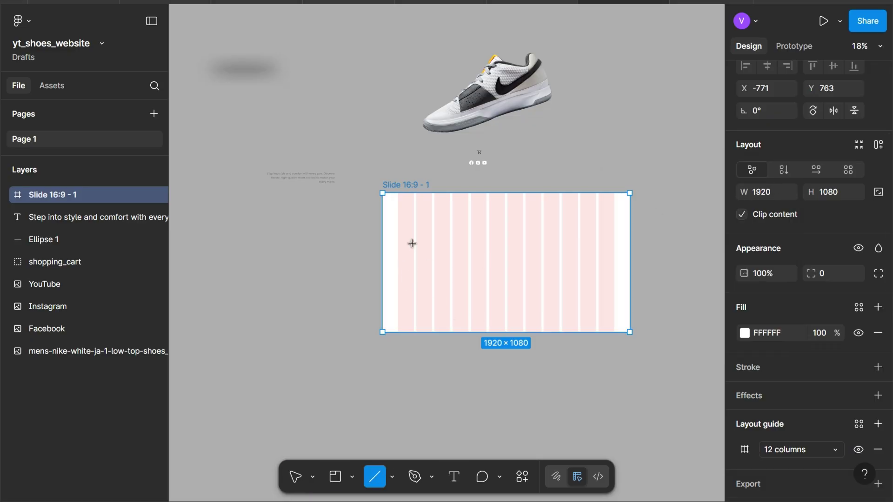
key(Delete)
key(ctrl+z)
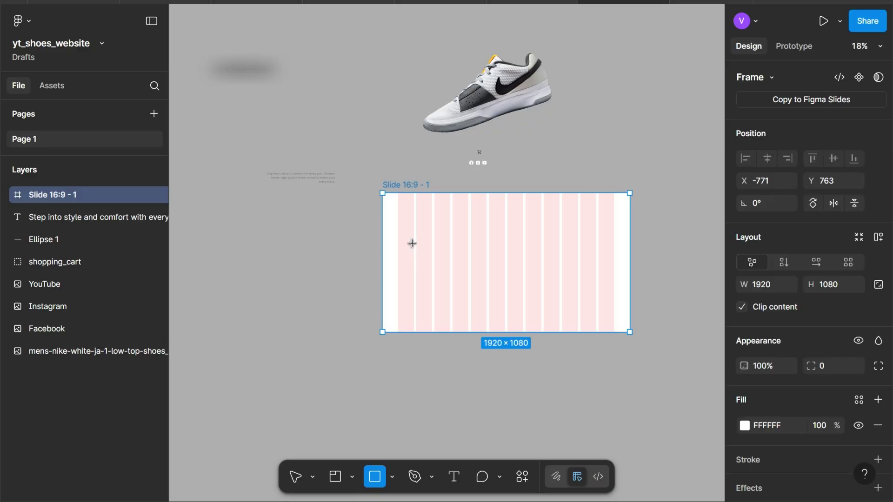
scroll(415, 235, up, 3)
scroll(415, 231, up, 2)
Add a 'SoleRush' text near the slide's top-left.
key(t)
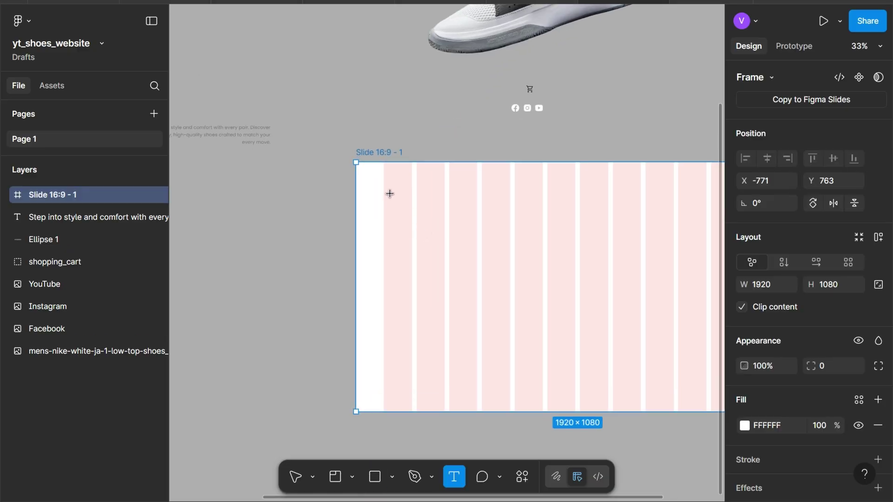
click(392, 194)
text(Sol)
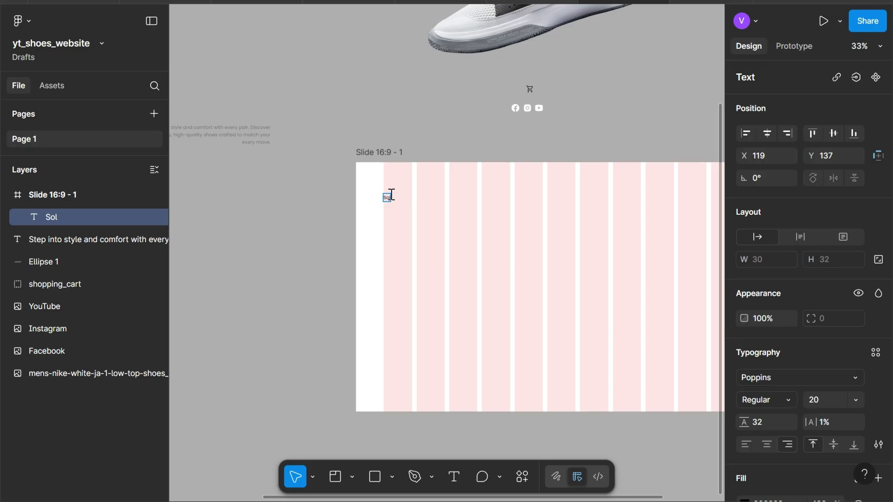
text(eRush)
scroll(413, 205, up, 5)
scroll(415, 206, left, 1)
key(Escape)
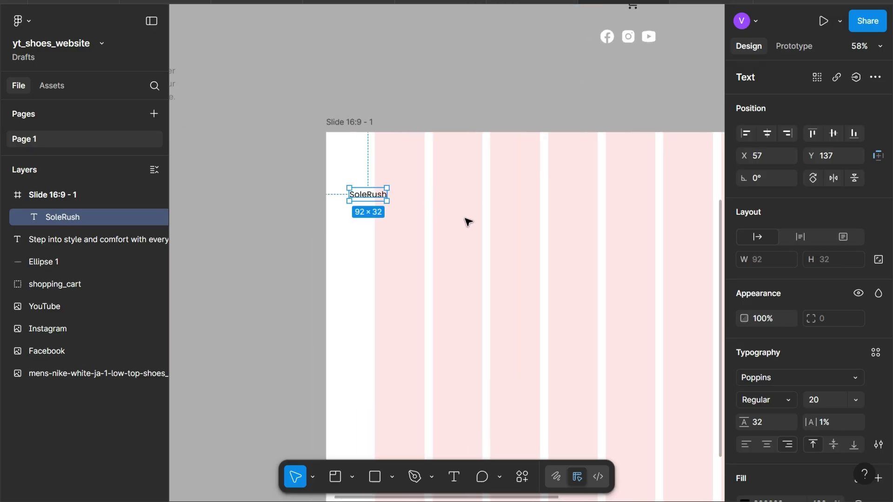
Set the SoleRush text font to Almarai Bold.
mouse_move(802, 279)
click(791, 382)
text(a)
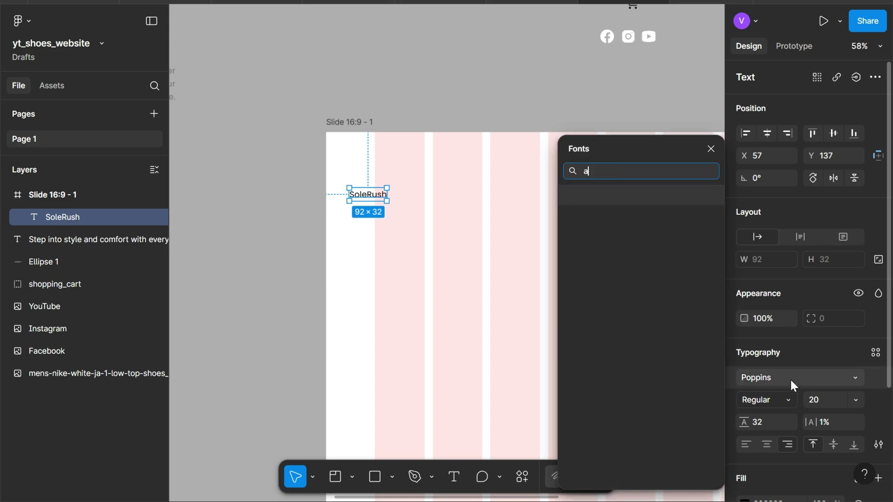
text(mar)
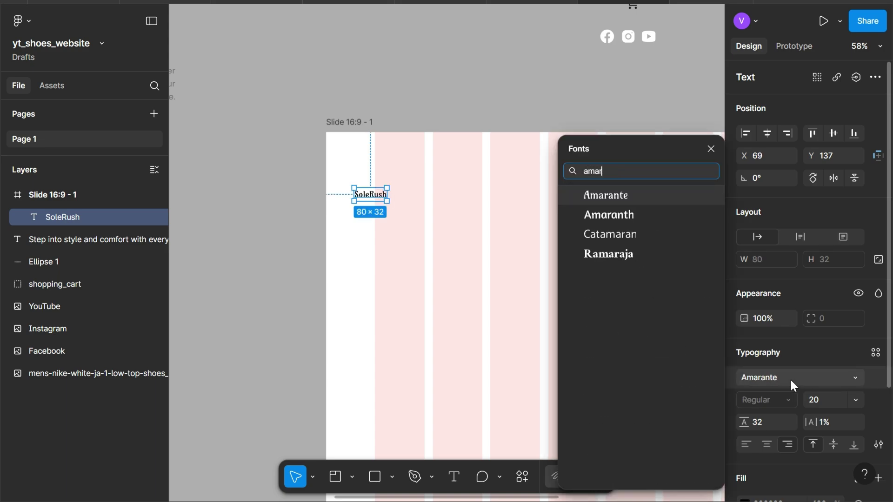
key(BackSpace)
key(BackSpace)
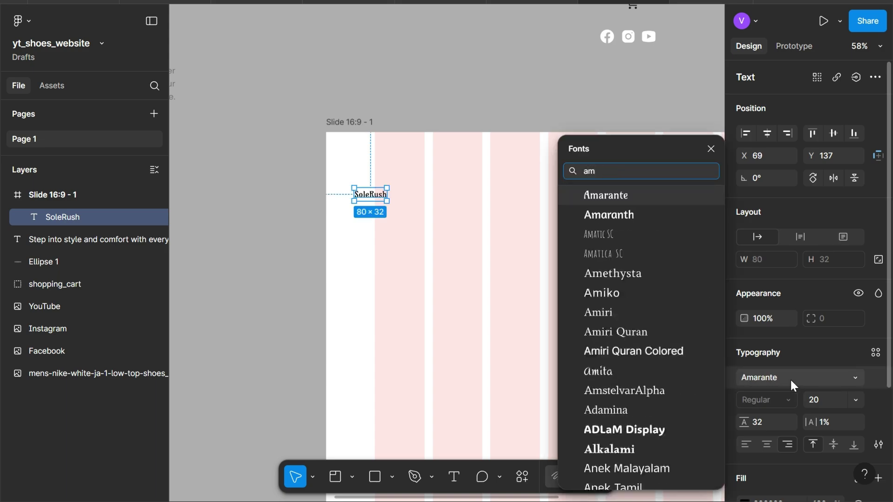
key(BackSpace)
text(lmar)
key(Return)
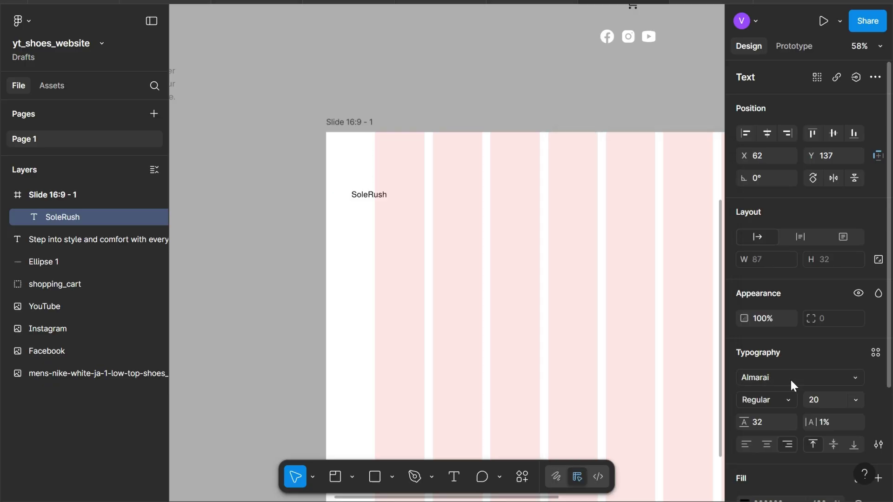
click(788, 401)
click(786, 417)
Give SoleRush font size 42 and -1% letter spacing.
click(828, 398)
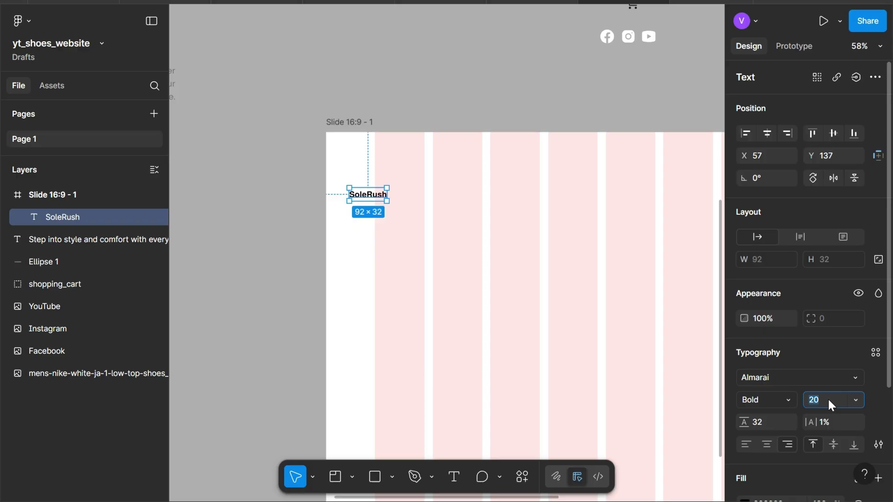
text(42)
key(Return)
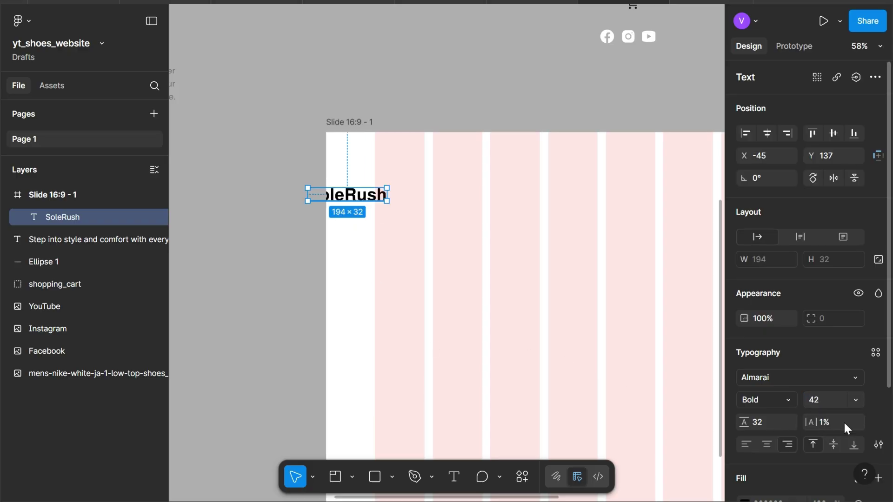
click(843, 421)
key(Down)
key(Down)
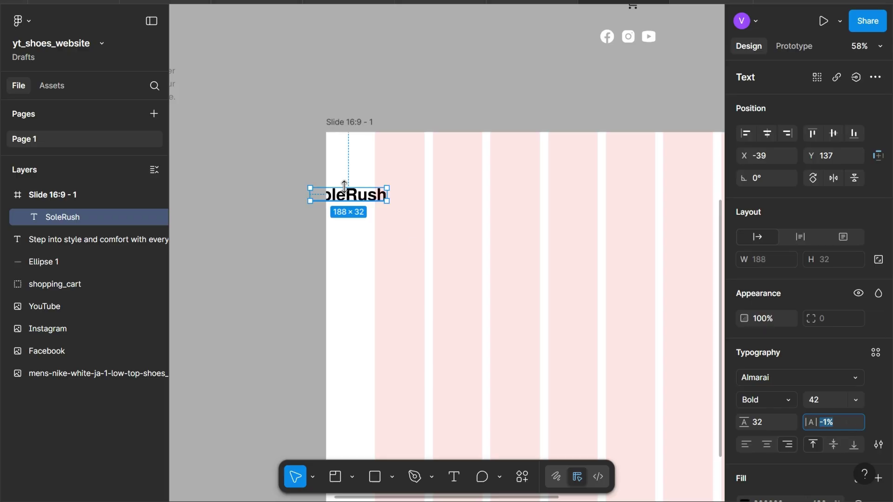
Move SoleRush to the top-left margin at 119, 48 and set line height Auto.
drag(345, 186, 410, 162)
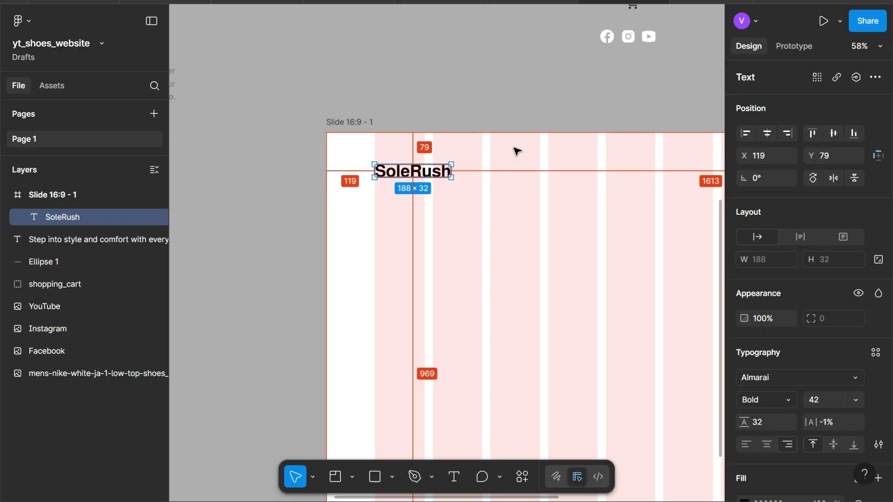
key(Up)
key(Up)
key(Up)
key(Up)
key(Up)
key(Up)
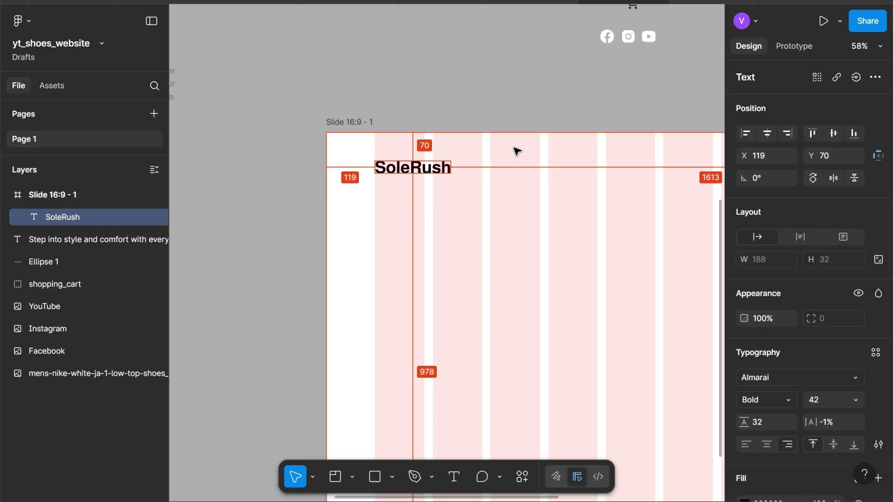
key(Up)
key(Up)
key(Up)
key(Up)
key(Up)
key(Up)
key(Up)
key(Up)
key(Up)
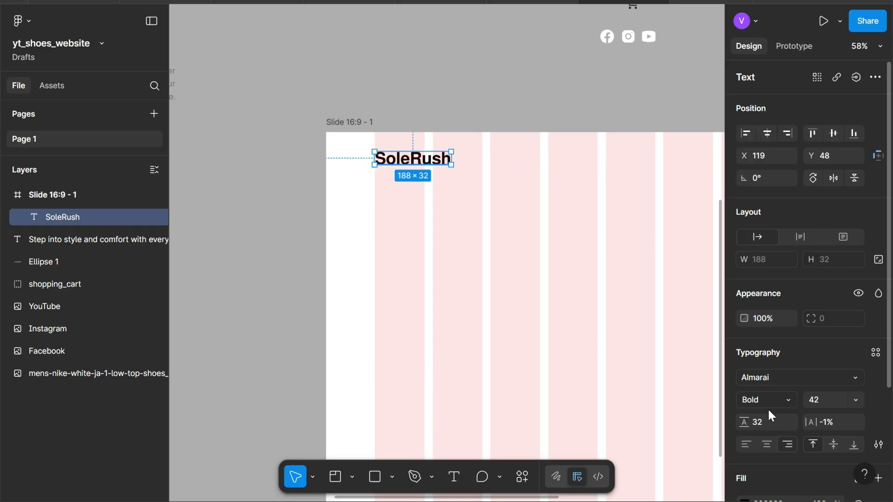
text(auto)
key(Return)
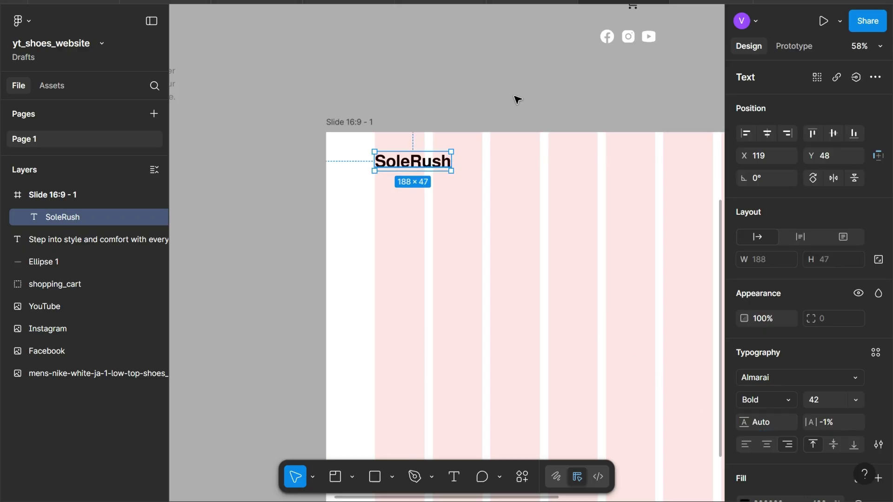
Duplicate SoleRush below and retype the copy as 'Home'.
drag(399, 162, 458, 240)
double_click(458, 240)
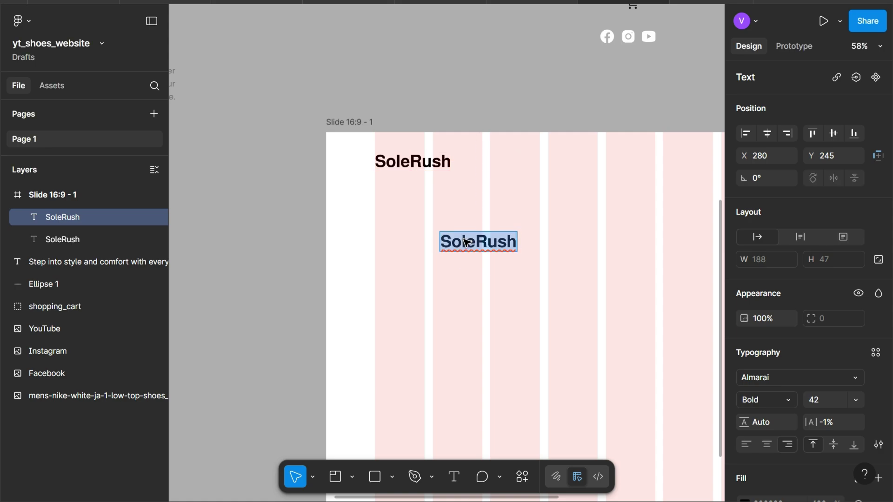
text(Home)
key(Escape)
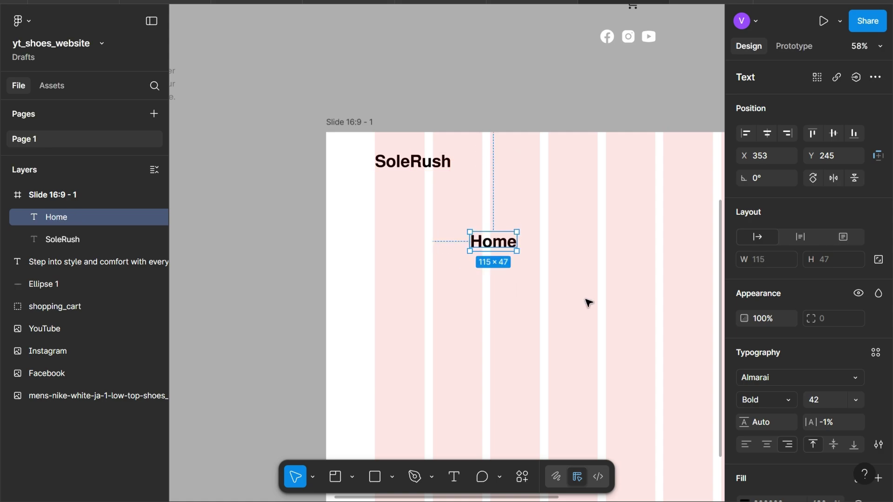
Set the Home text to Poppins Regular, size 22.
click(777, 377)
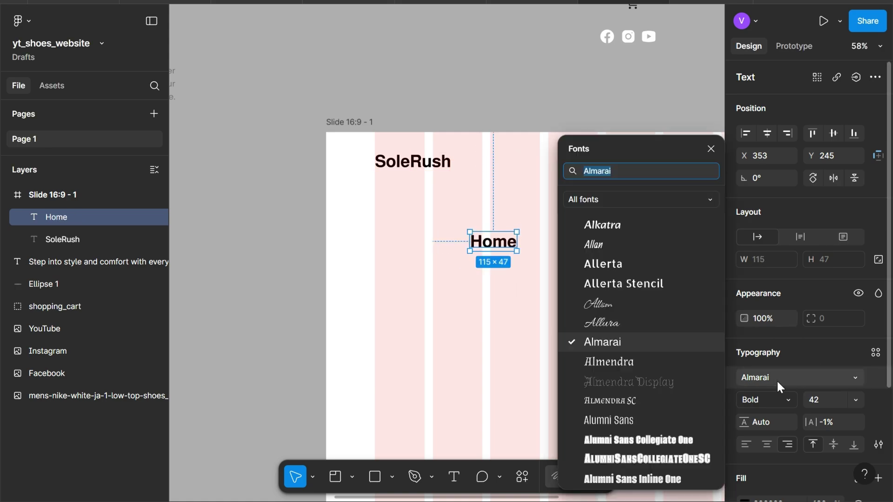
text(poppins)
key(Return)
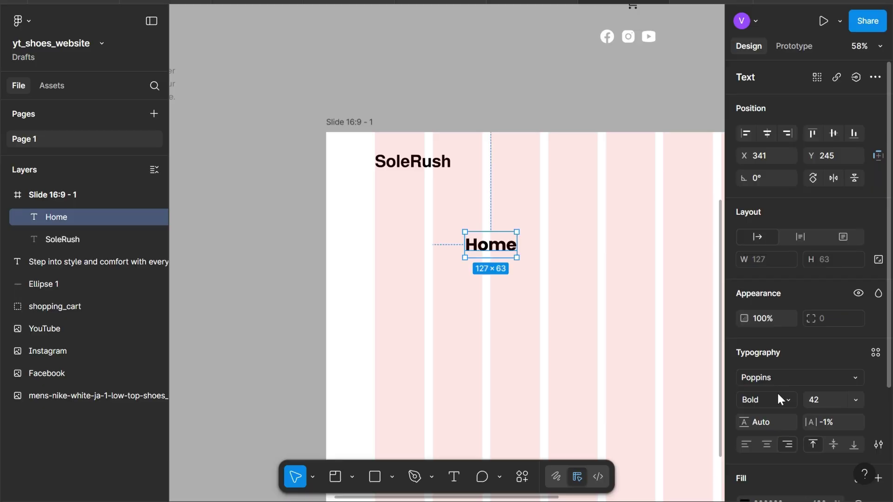
click(786, 395)
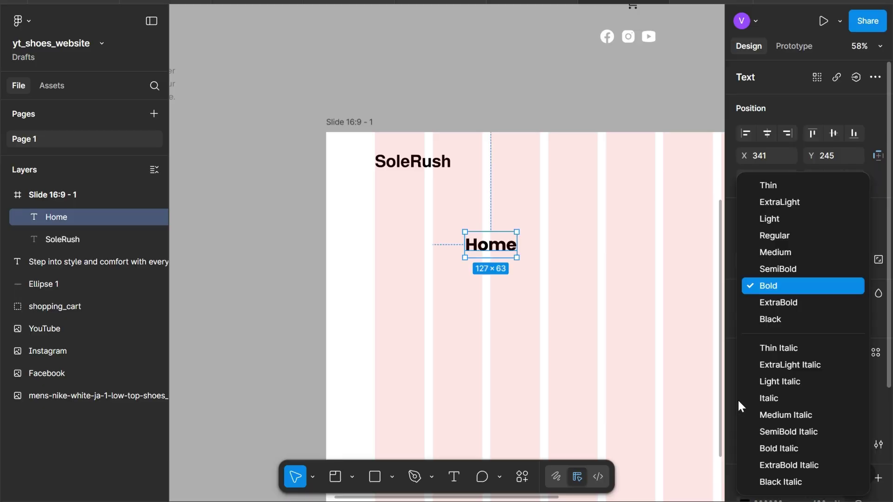
click(783, 235)
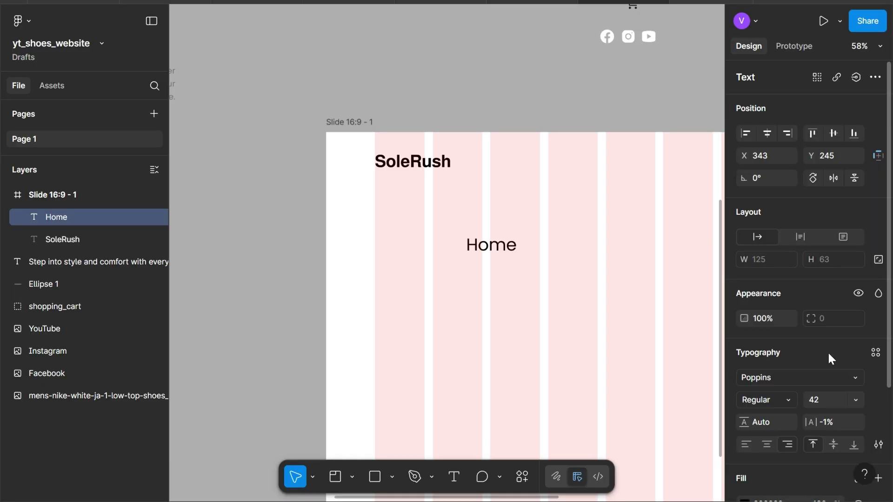
click(832, 399)
text(22)
key(Return)
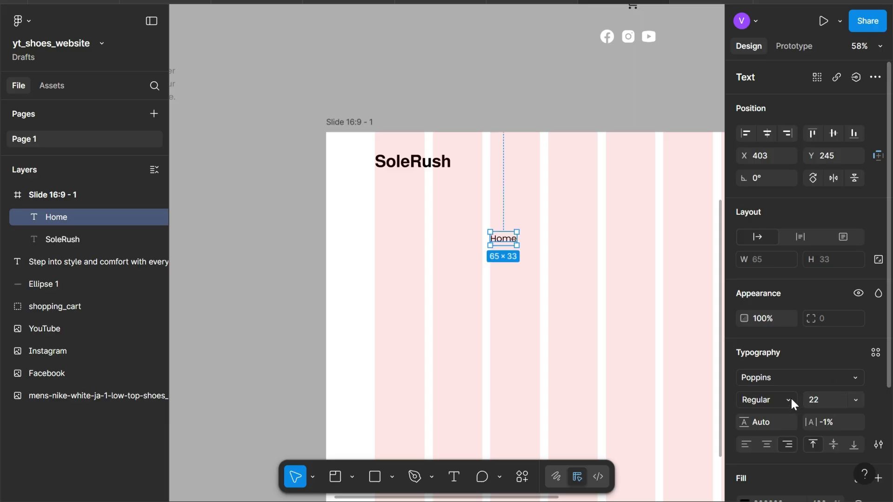
Make Home Bold with 1% letter spacing.
click(790, 399)
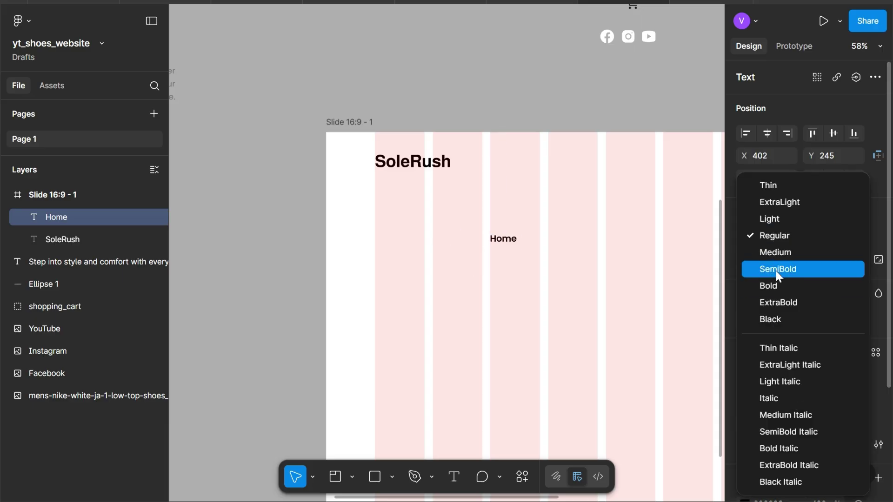
scroll(478, 271, up, 3)
scroll(478, 272, up, 2)
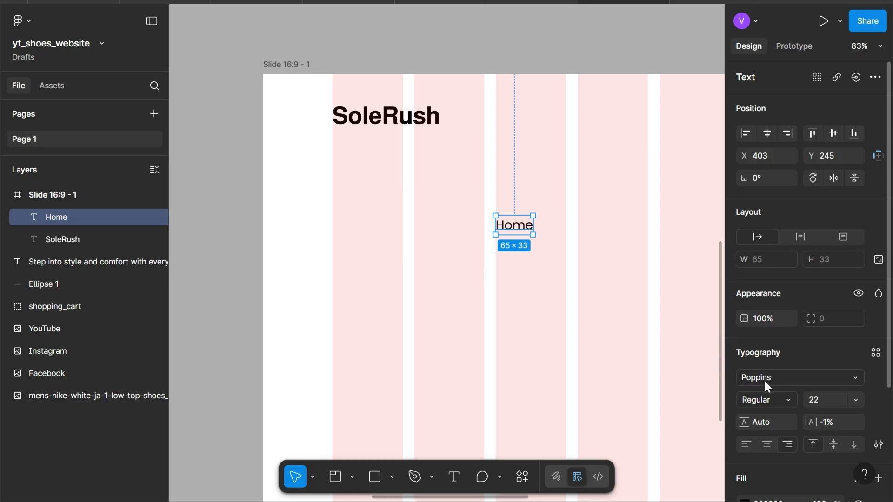
click(775, 403)
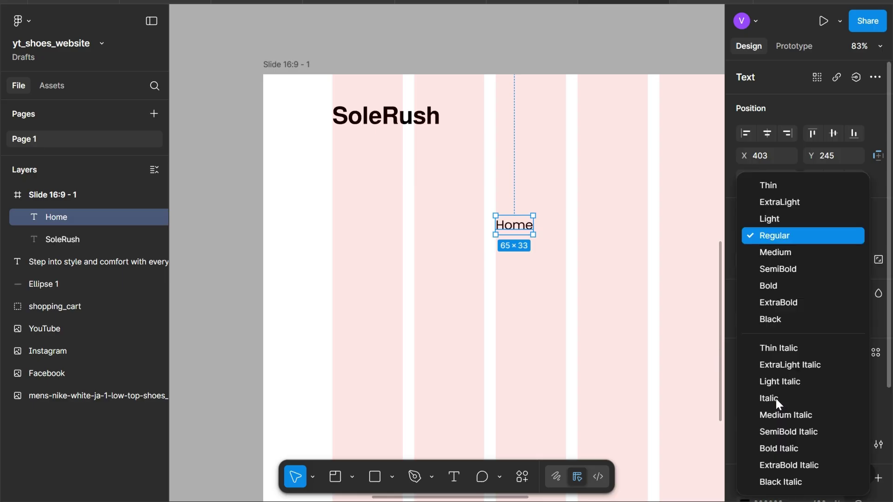
click(768, 290)
scroll(512, 232, right, 2)
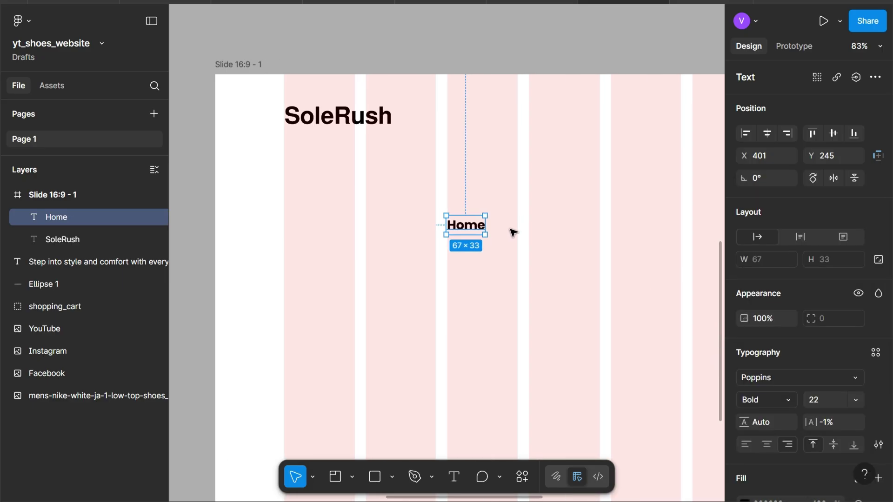
key(Up)
key(Up)
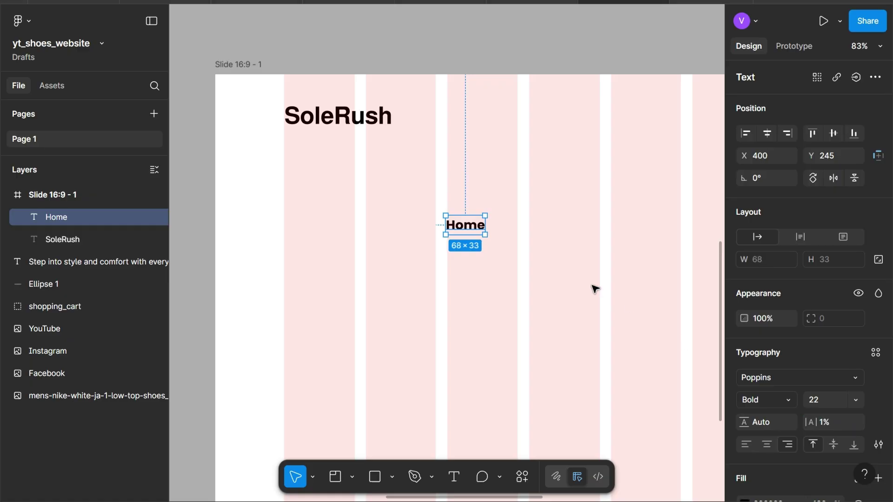
Place a Regular-weight copy of Home to its right reading 'Shop'.
scroll(472, 228, right, 1)
scroll(472, 228, right, 2)
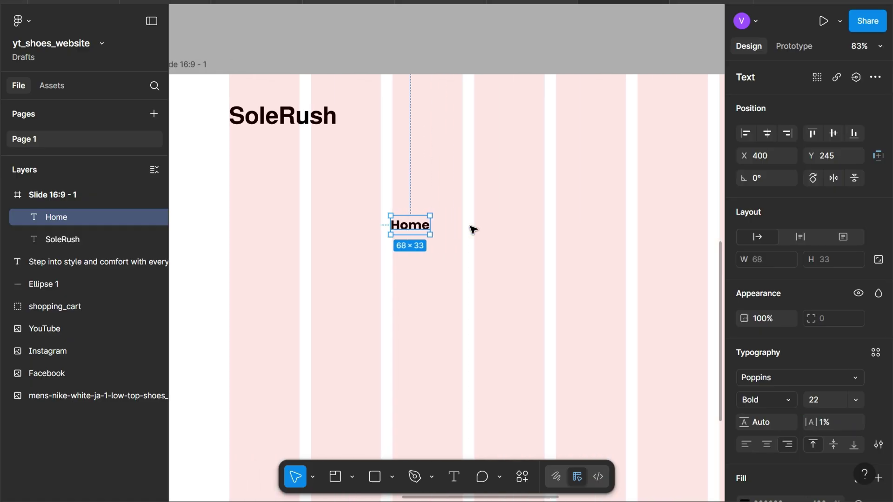
scroll(472, 228, right, 1)
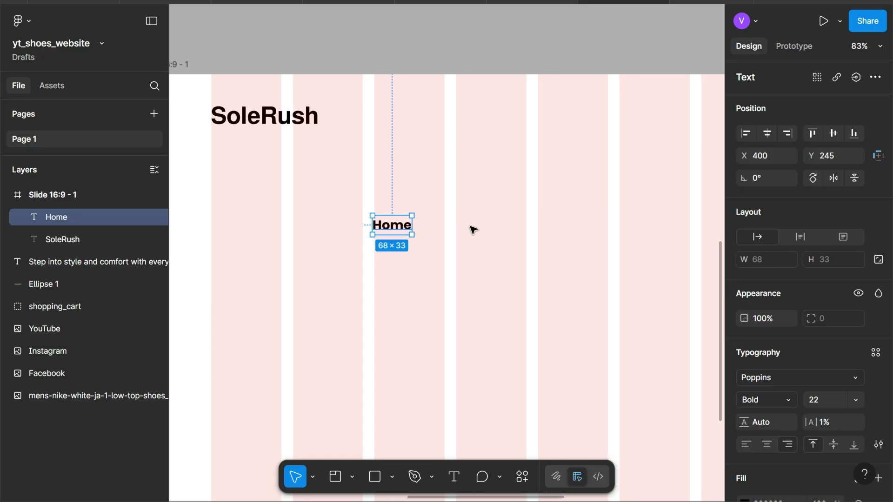
scroll(472, 228, right, 1)
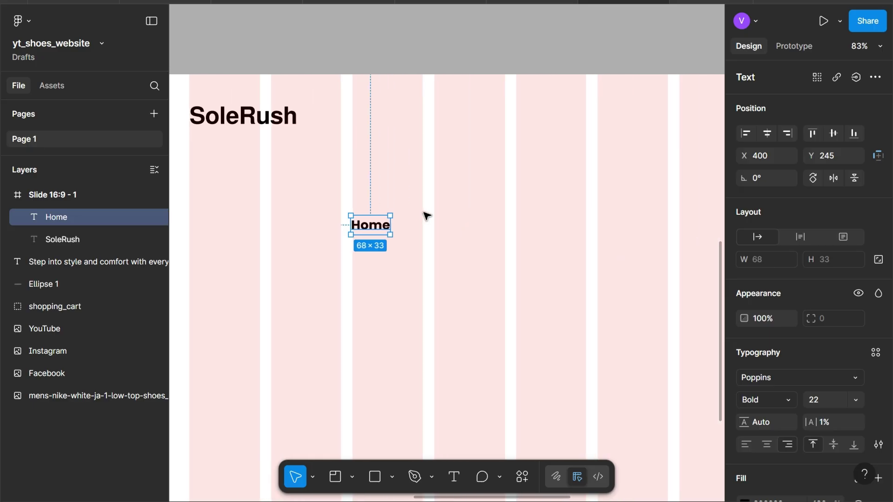
alt+drag(372, 226, 444, 226)
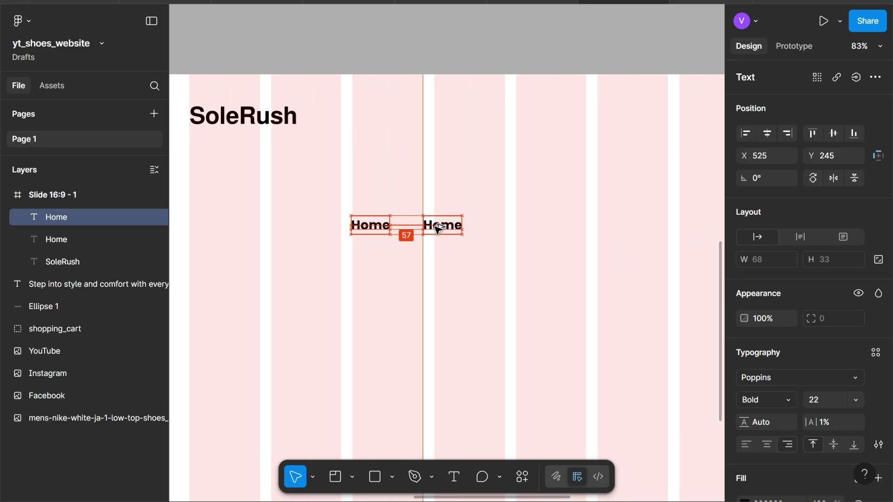
click(772, 405)
click(783, 237)
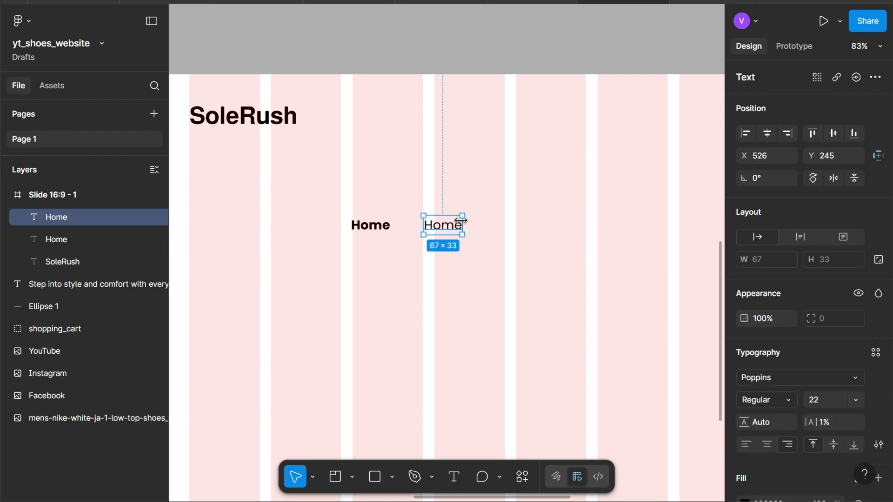
double_click(446, 228)
text(Shop)
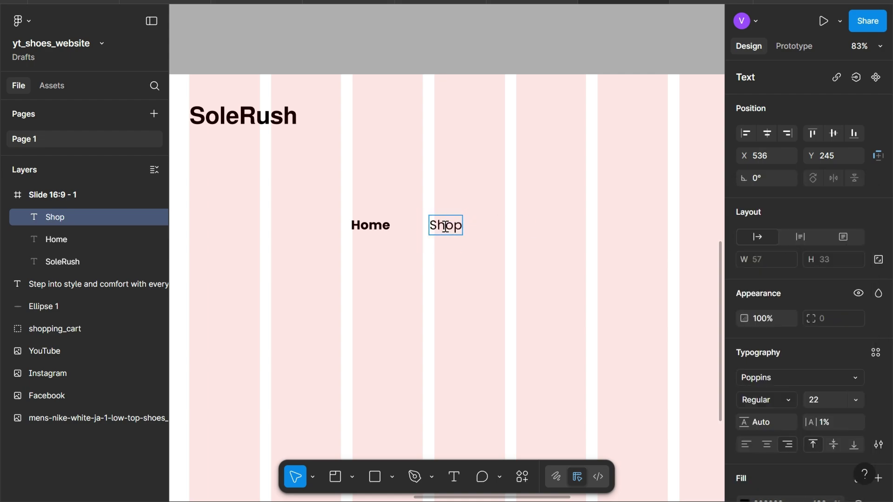
key(Escape)
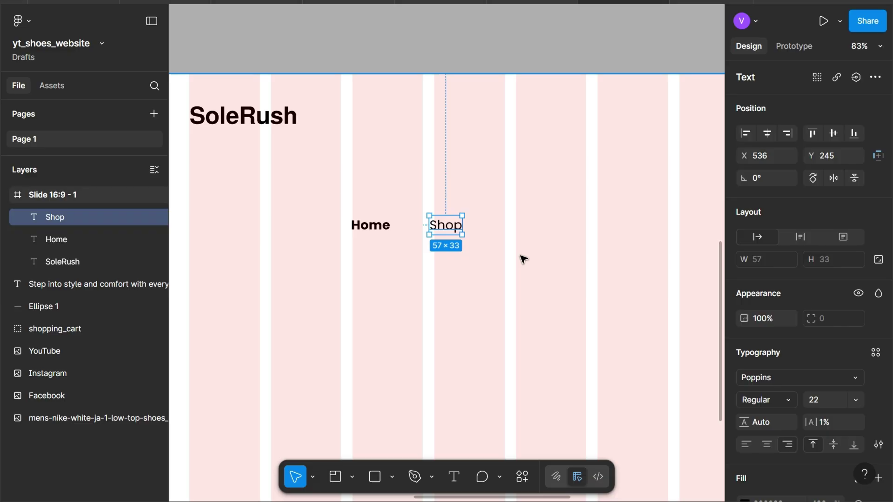
Duplicate Shop across the row and retype copies as Collections, Track Order and Contact.
key(ctrl+d)
drag(446, 225, 521, 228)
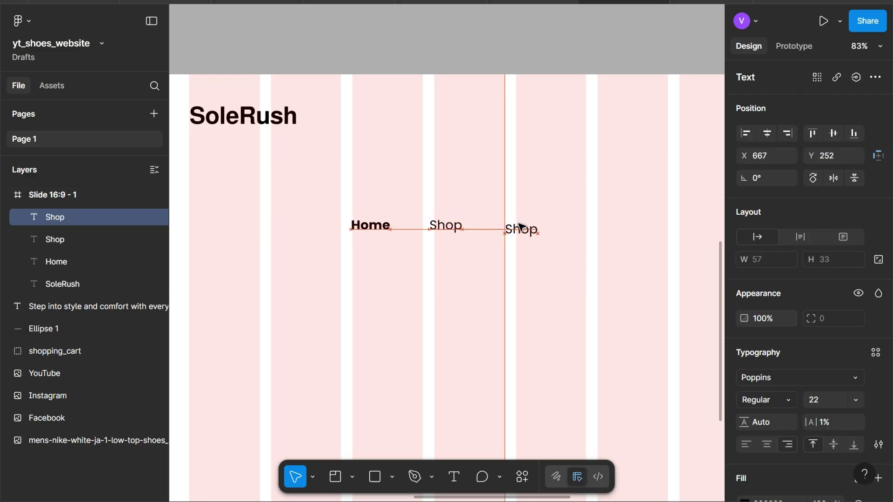
key(ctrl+d)
key(ctrl+d)
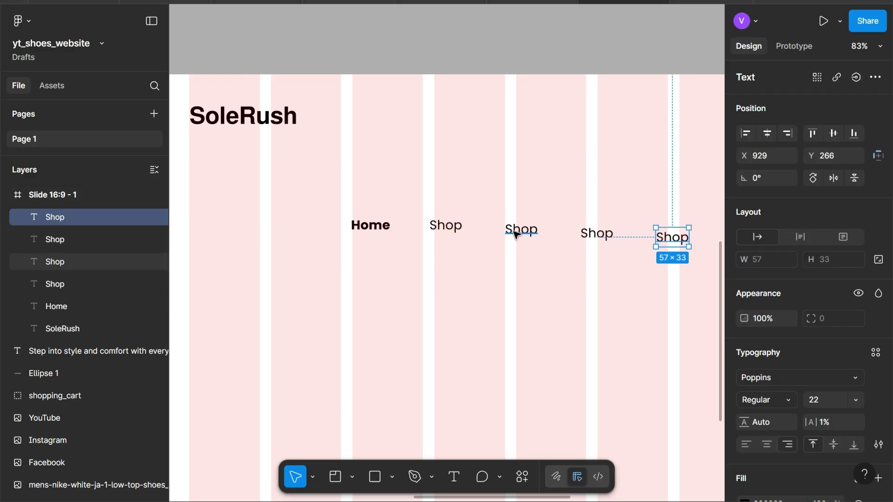
double_click(515, 234)
text(Collect)
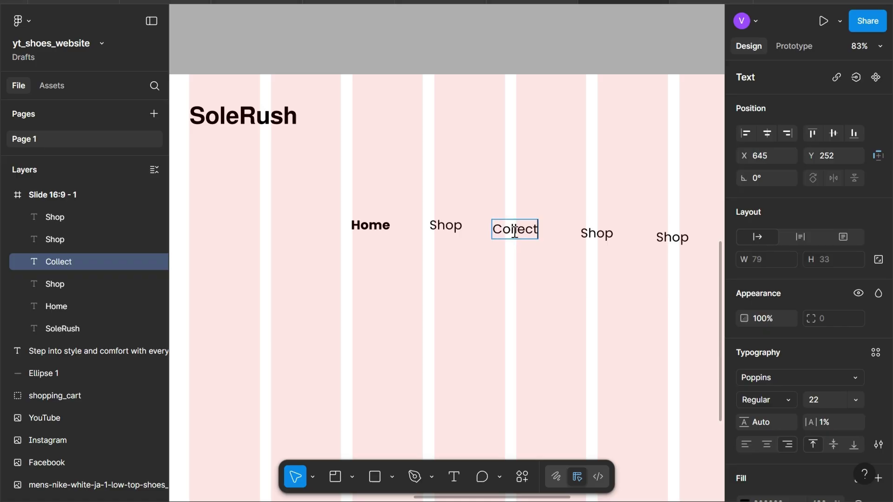
text(ions)
double_click(600, 233)
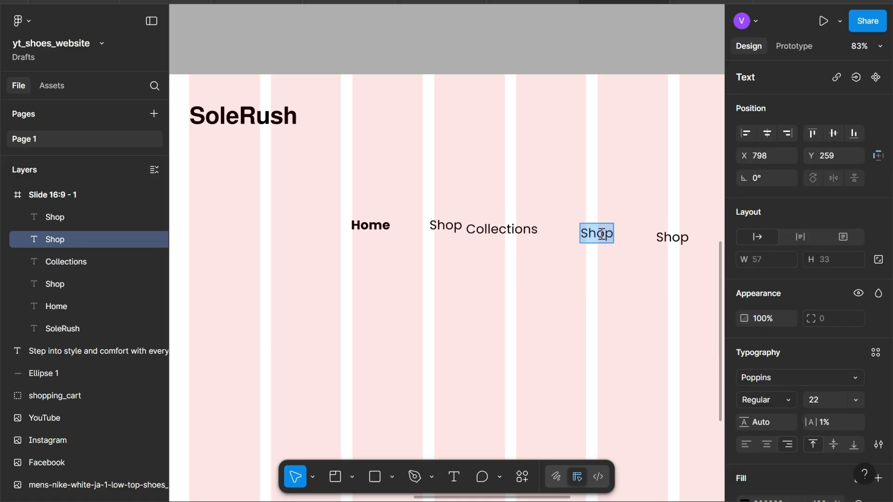
text(Track Orde)
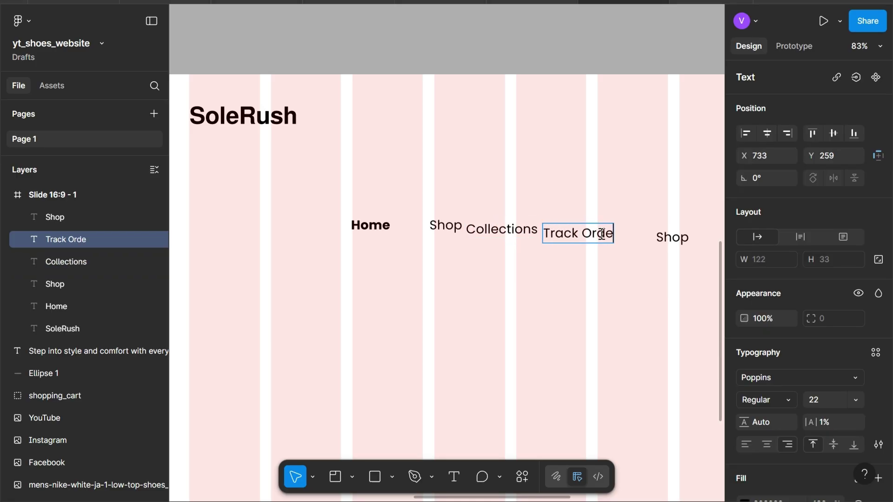
text(r)
double_click(676, 236)
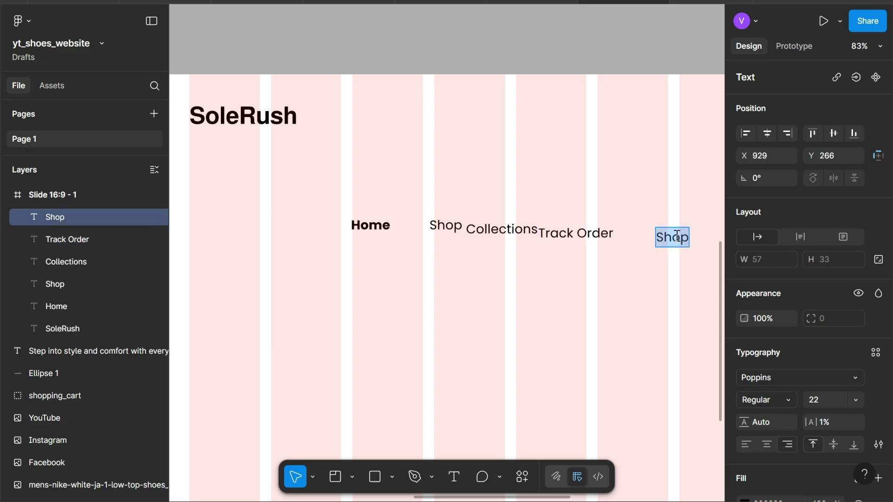
text(Contact)
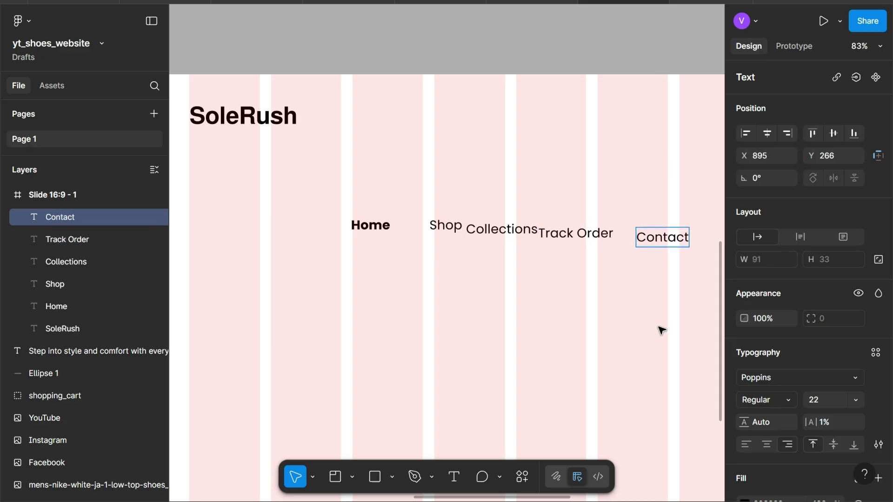
key(Escape)
Move Collections, Track Order and Contact up alongside Home and Shop.
drag(502, 229, 541, 207)
click(583, 235)
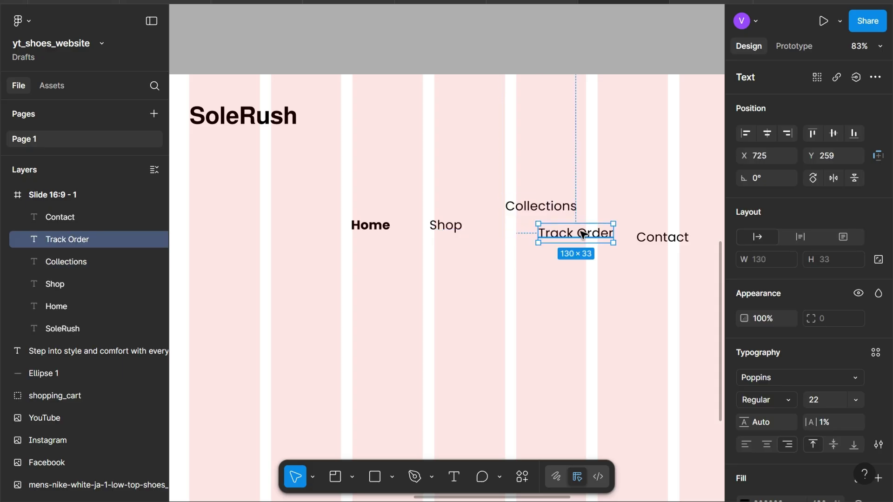
drag(594, 240, 638, 214)
click(671, 242)
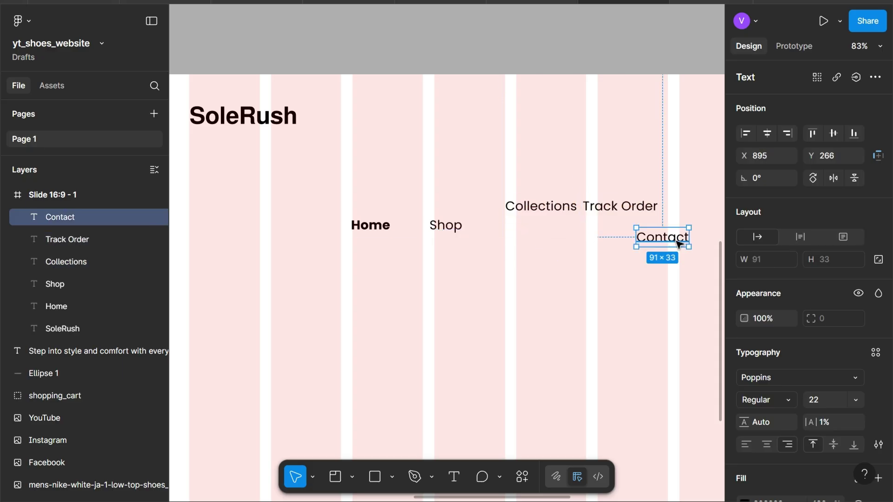
drag(677, 244, 688, 210)
Select all five nav labels and try auto layout, then undo it.
shift+click(642, 209)
shift+click(539, 209)
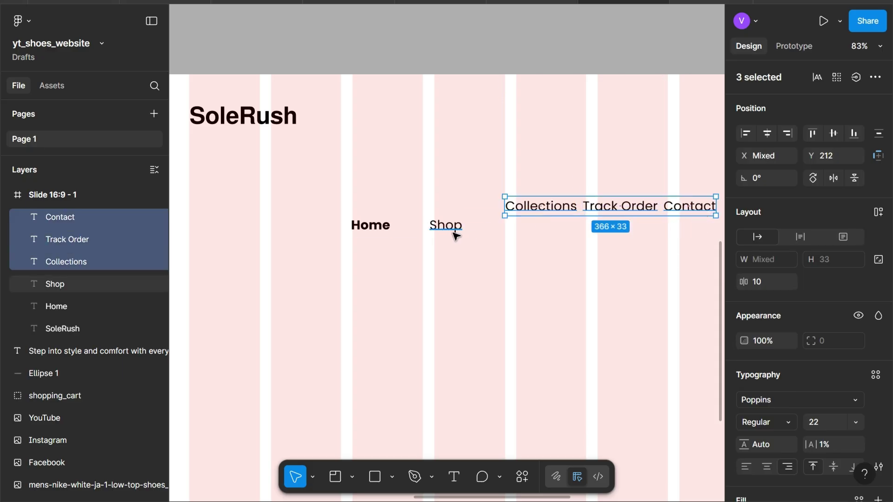
shift+click(454, 233)
shift+click(374, 230)
key(shift+a)
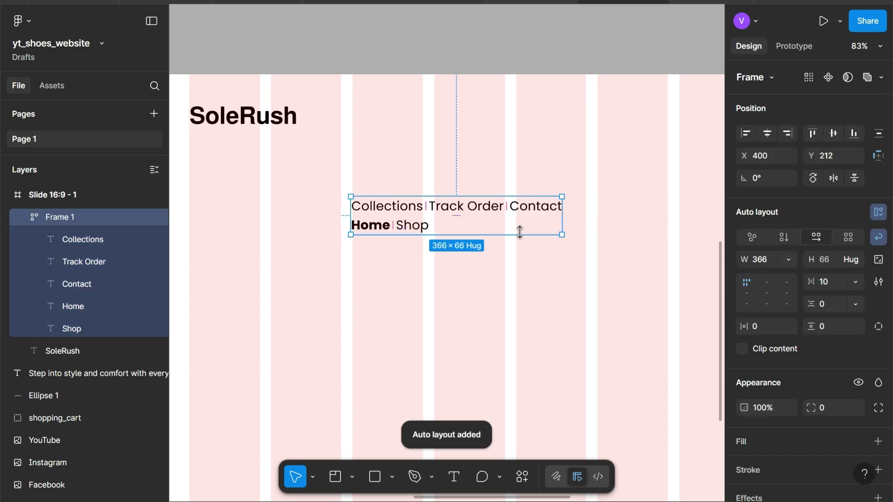
key(ctrl+z)
Reselect the five nav labels, align them in one row, and wrap them in auto layout.
click(335, 219)
click(511, 212)
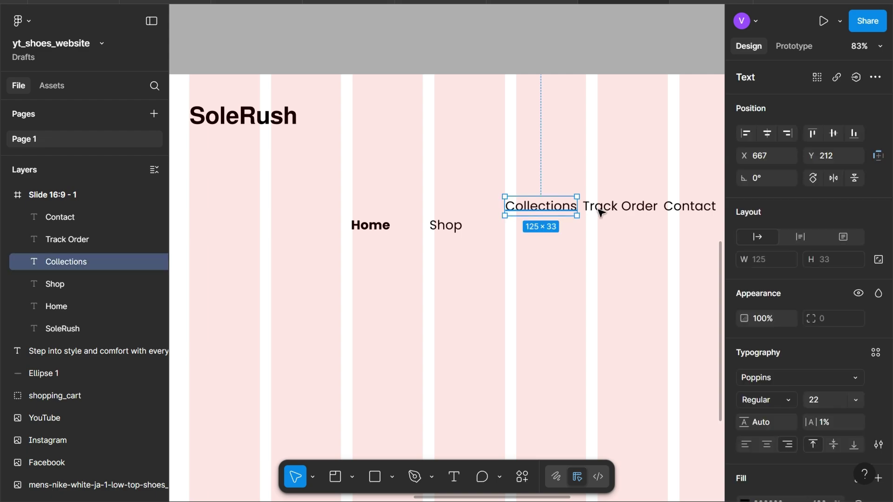
shift+click(630, 207)
shift+click(682, 206)
shift+click(448, 225)
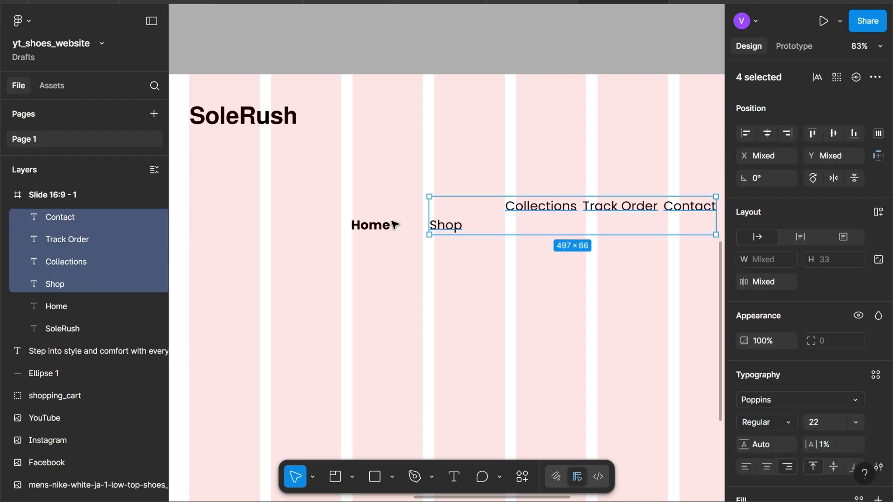
shift+click(372, 225)
click(832, 134)
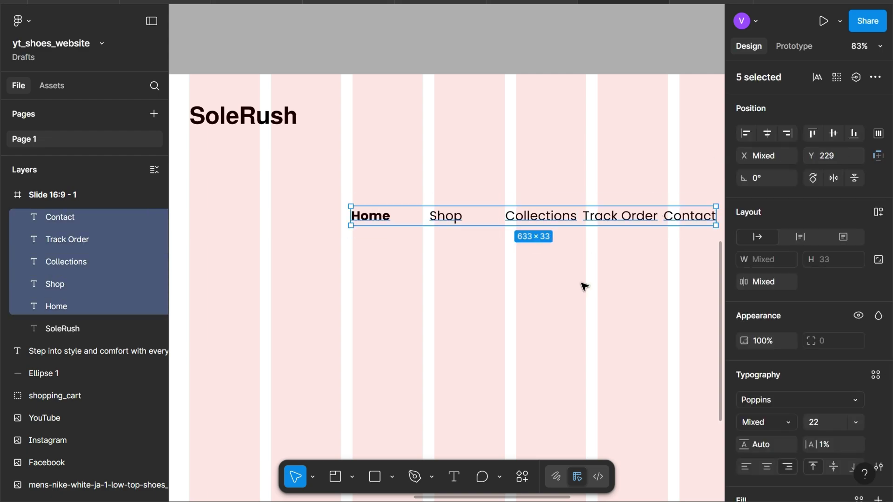
key(shift+a)
Set the nav row's auto-layout gap to 66.
scroll(495, 252, right, 1)
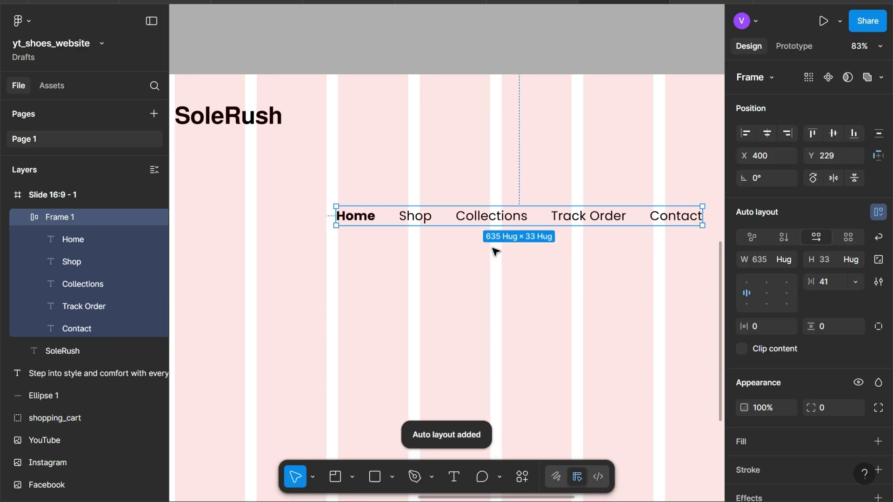
scroll(495, 251, down, 3)
scroll(483, 275, up, 3)
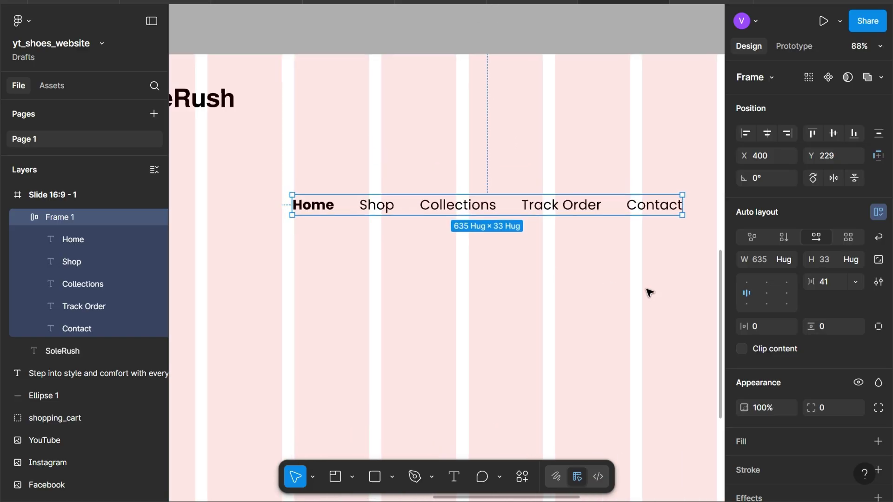
click(831, 281)
text(66)
key(Return)
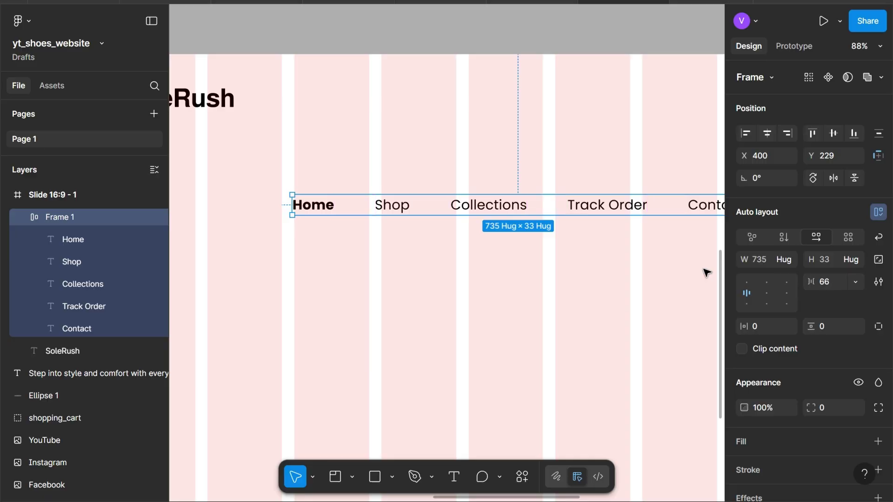
scroll(582, 265, down, 3)
scroll(561, 261, down, 2)
scroll(490, 180, up, 2)
Move the shopping cart icon into the slide's top-right, with the nav links up in its row.
click(490, 180)
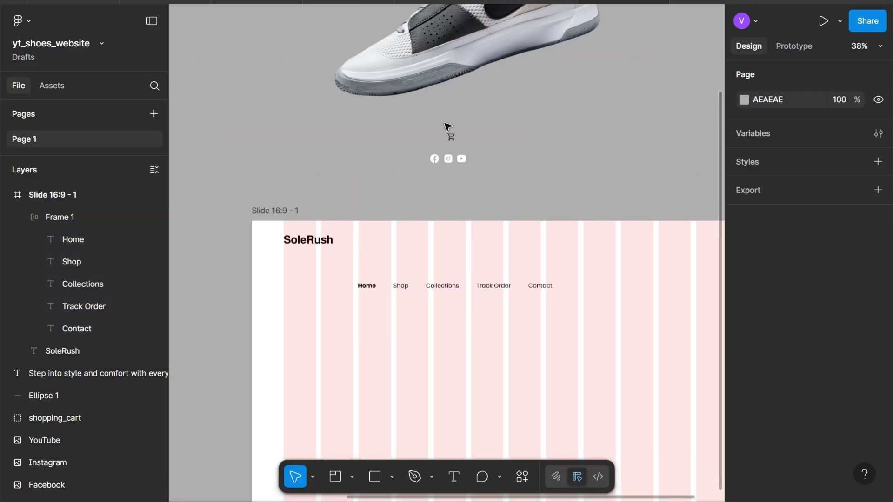
mouse_move(450, 137)
mouse_down()
mouse_move(643, 241)
mouse_move(683, 242)
mouse_up()
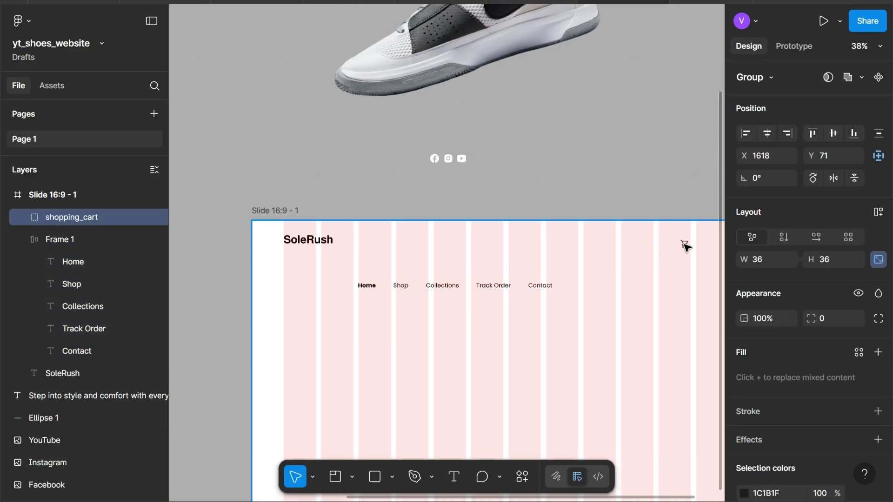
scroll(684, 242, up, 3)
scroll(683, 242, up, 1)
click(318, 333)
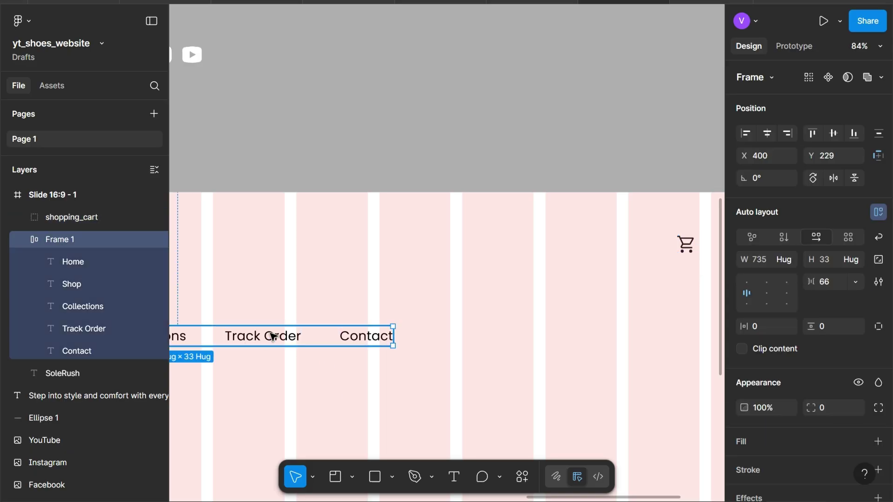
mouse_move(274, 336)
mouse_down()
mouse_move(543, 234)
mouse_move(483, 241)
mouse_up()
scroll(489, 243, right, 5)
click(435, 240)
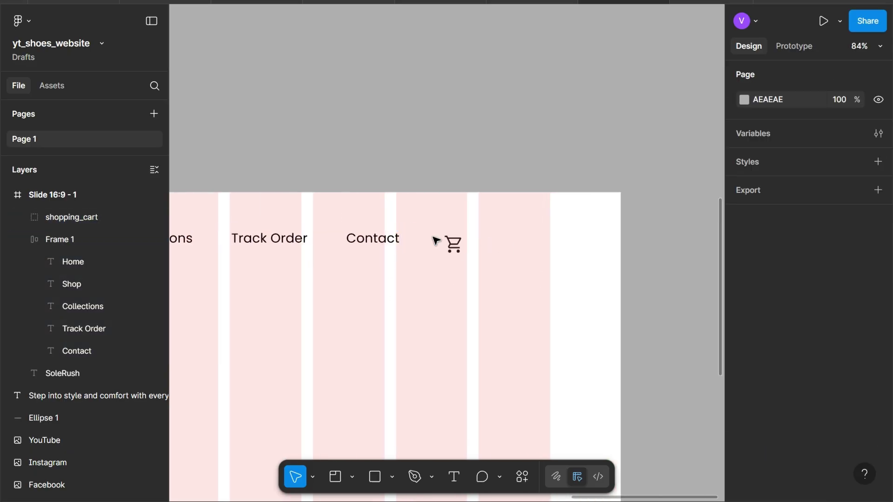
Shift the 36×36 shopping cart into the last column and nudge it into alignment.
drag(454, 244, 536, 236)
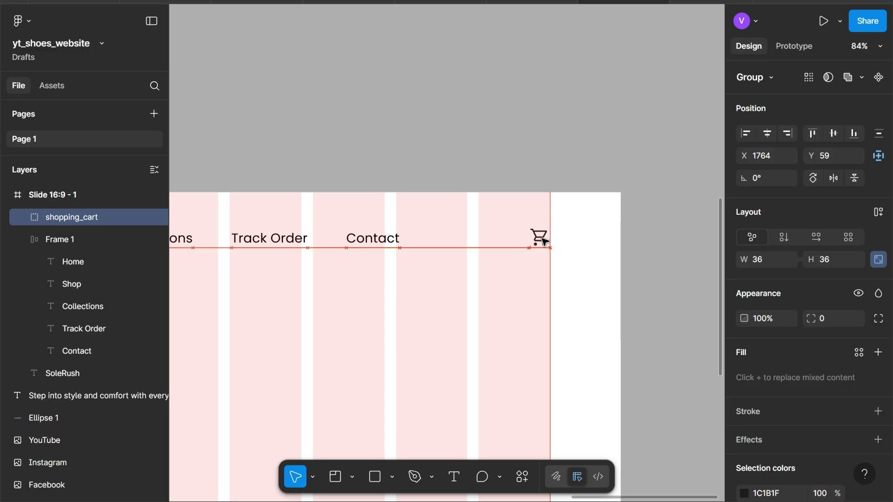
key(Right)
key(Right)
key(Right)
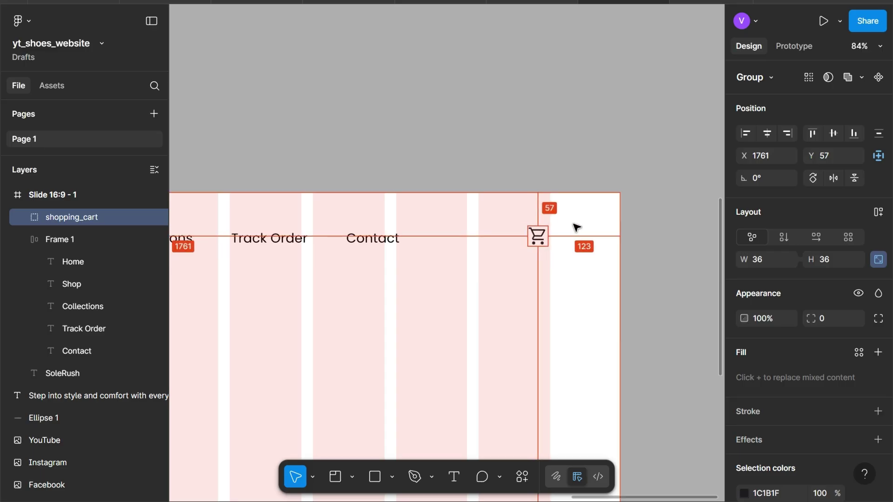
key(Right)
key(Right)
key(Right)
key(Up)
key(Up)
key(Right)
key(Left)
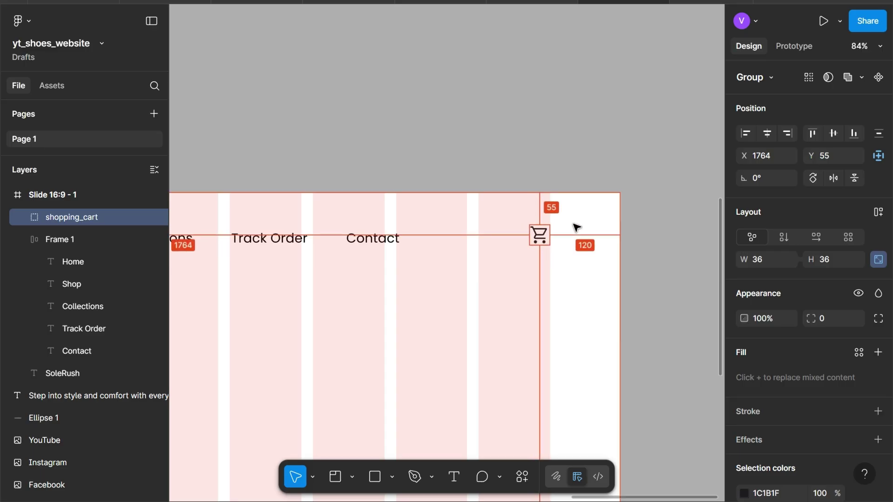
key(Up)
key(Up)
key(Down)
Place the nav links frame just left of the cart at 951, 55, level with the logo.
click(355, 237)
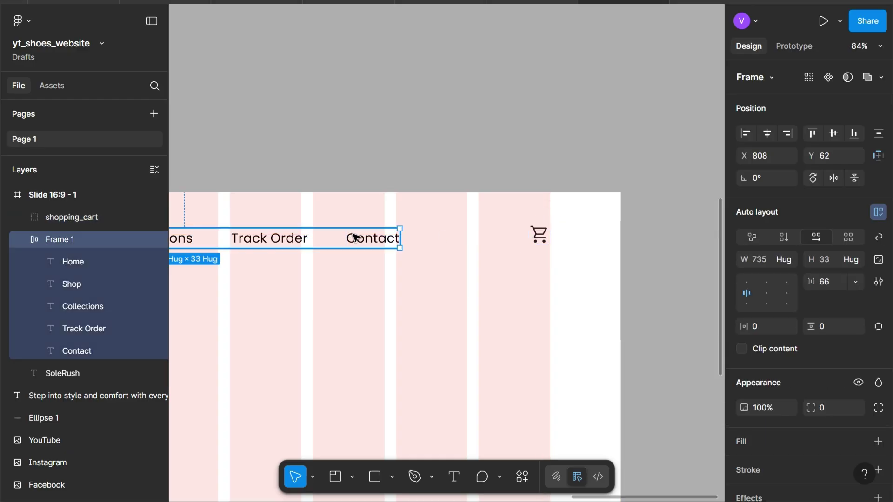
drag(392, 243, 538, 203)
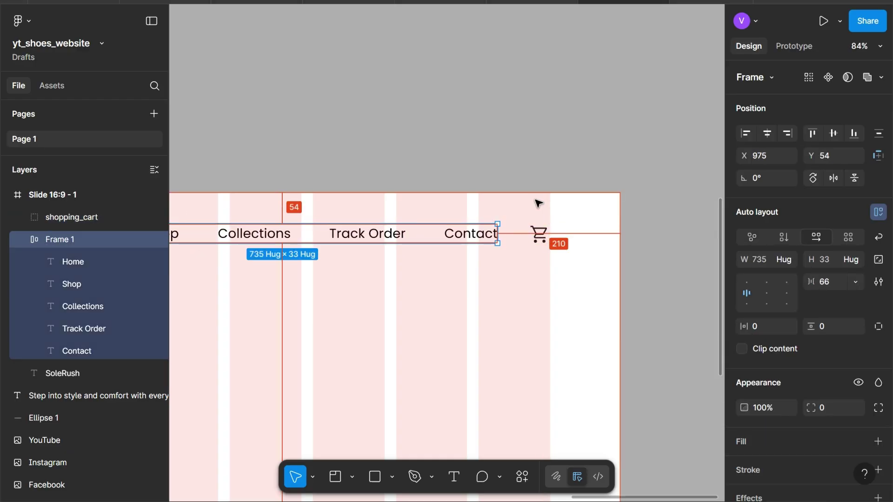
key(Down)
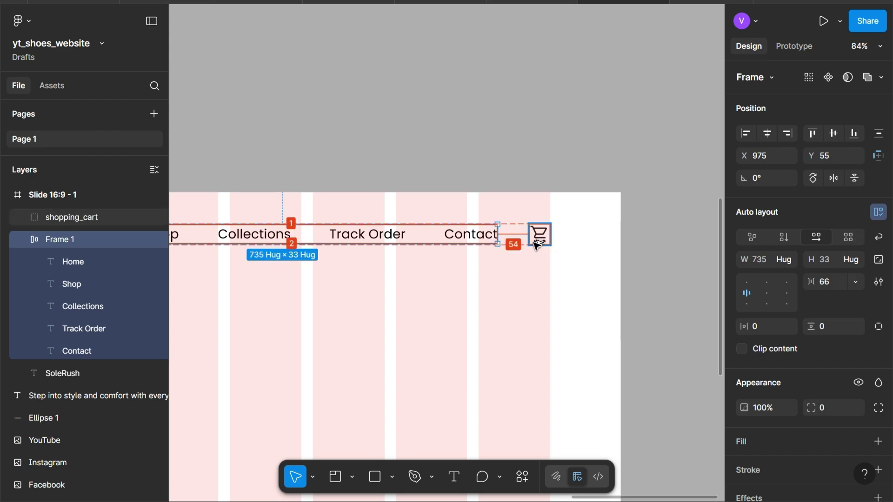
click(538, 235)
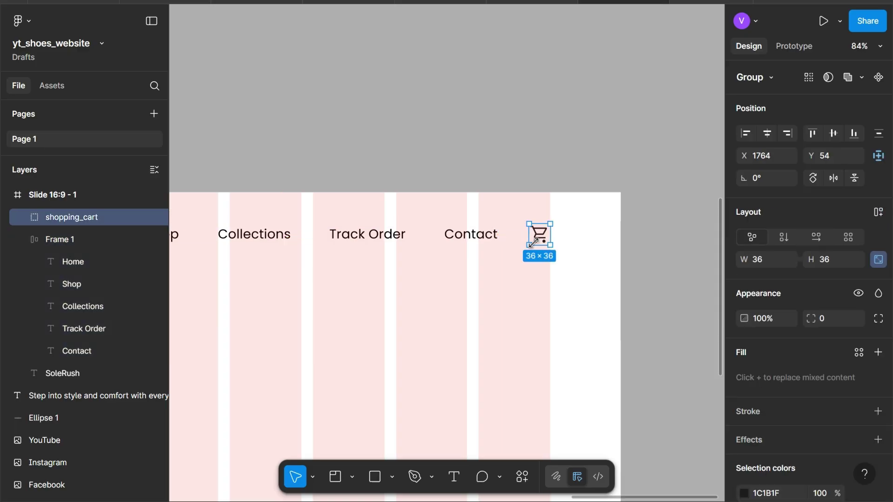
click(489, 234)
key(Left)
key(Left)
key(Left)
key(Left)
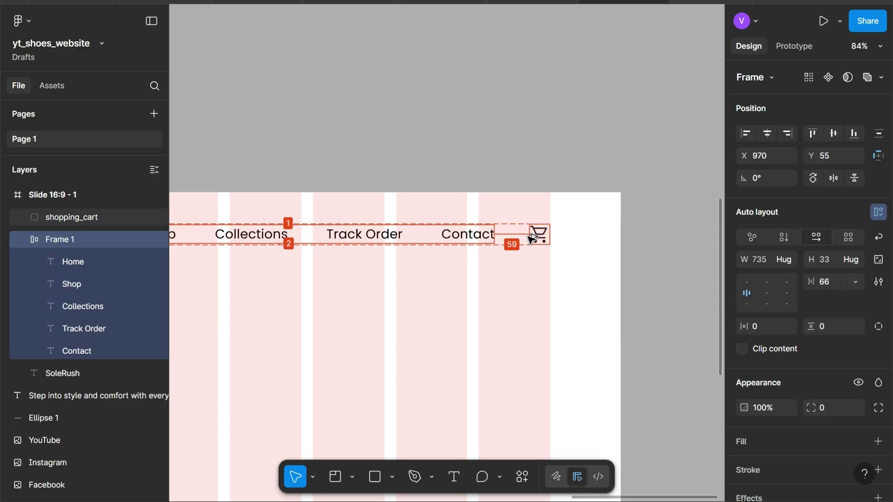
key(Left)
key(Left)
key(Left)
key(Left)
key(Left)
key(Left)
key(Left)
key(Left)
key(Left)
key(Left)
key(Left)
key(Left)
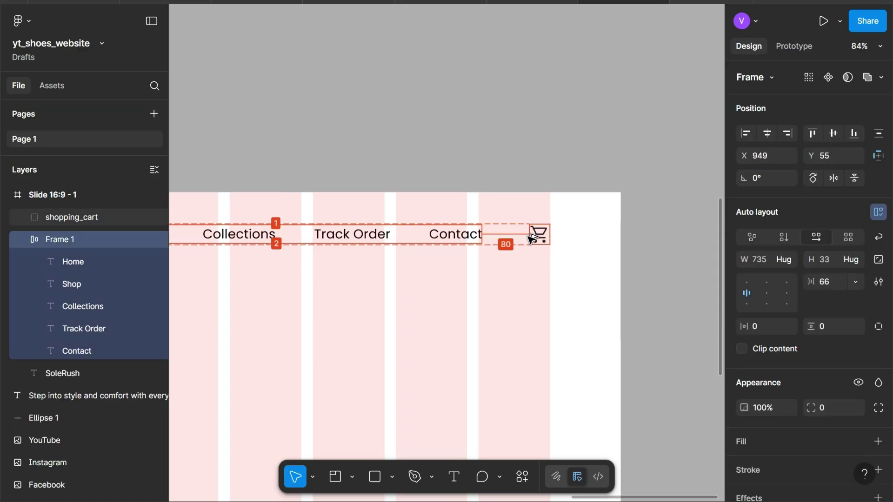
key(Right)
key(Right)
key(Right)
scroll(489, 346, down, 5)
Drag the shoe image onto the slide below the nav bar.
scroll(489, 347, down, 3)
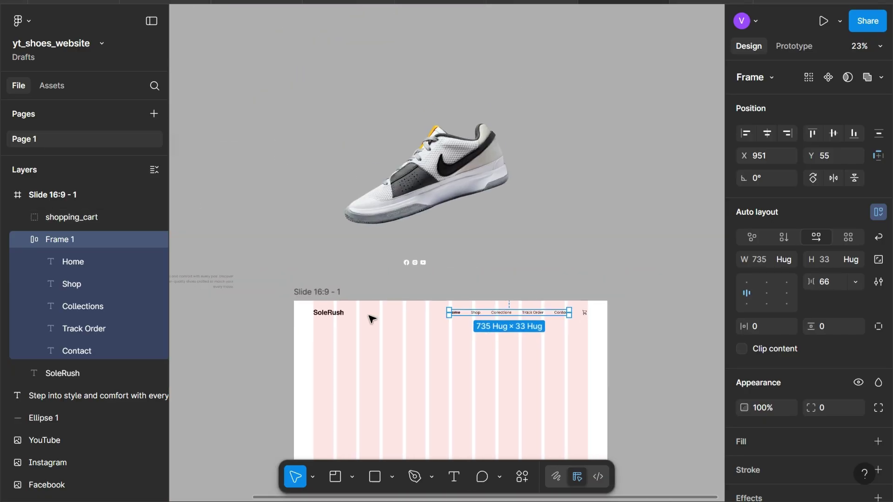
scroll(428, 359, down, 3)
scroll(433, 314, up, 2)
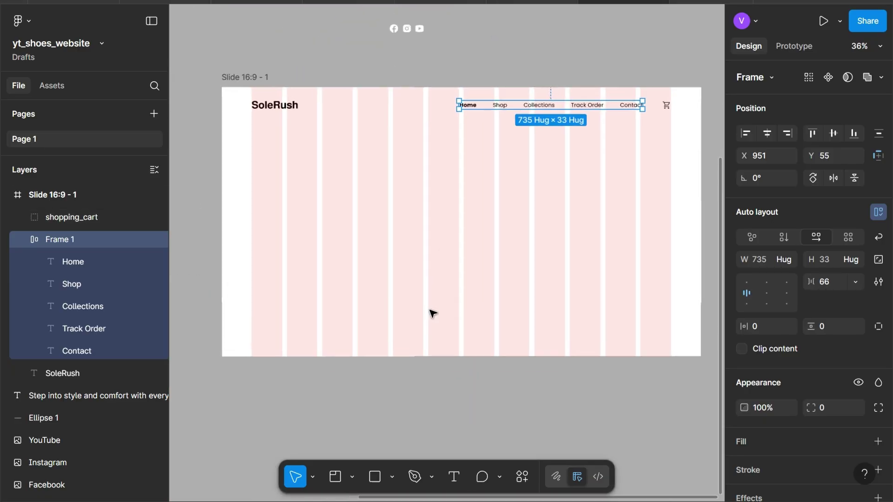
scroll(491, 217, down, 4)
drag(455, 62, 478, 225)
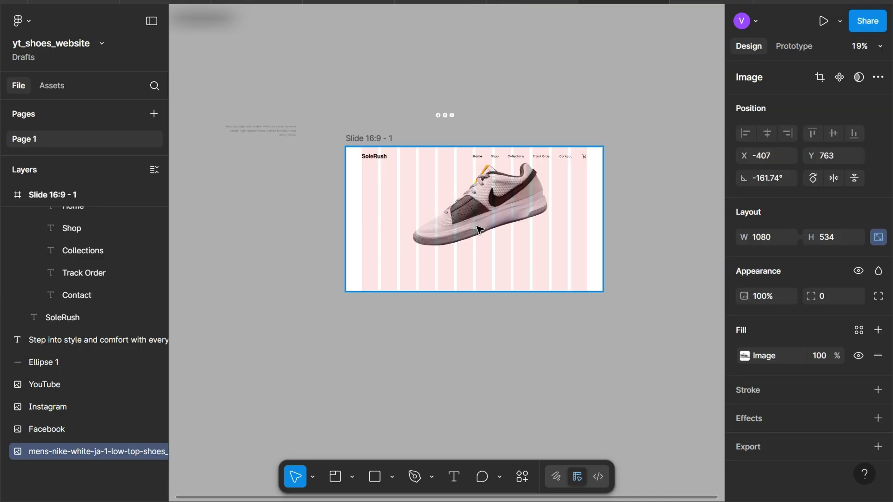
scroll(563, 273, up, 3)
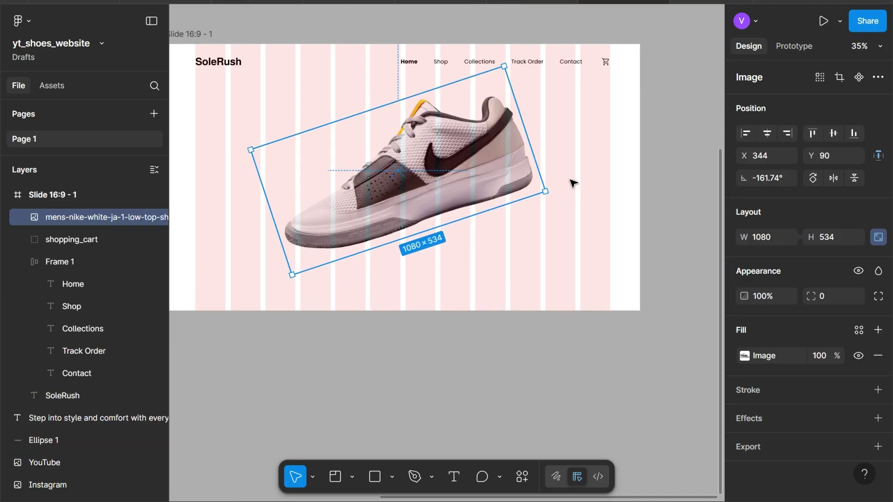
scroll(581, 162, up, 1)
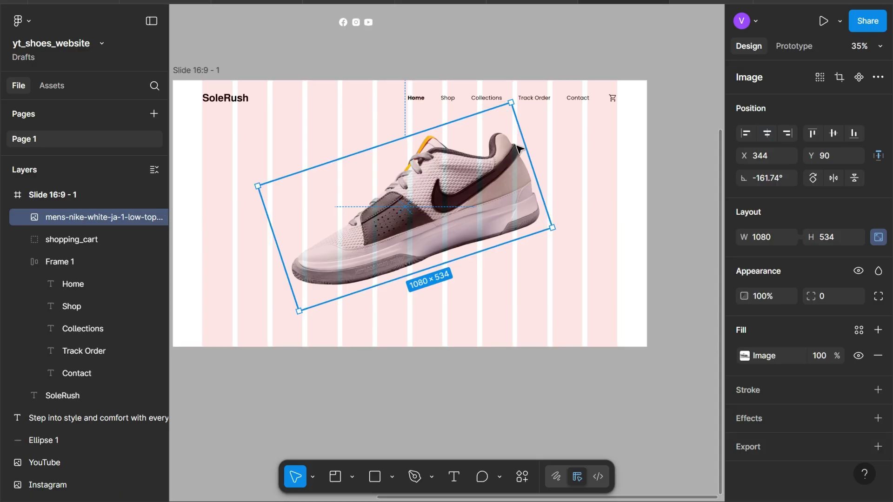
Nudge the shoe image to X 353, Y 196, centred horizontally, and deselect it.
key(Right)
key(Right)
key(Right)
key(Right)
key(Right)
key(Right)
key(Right)
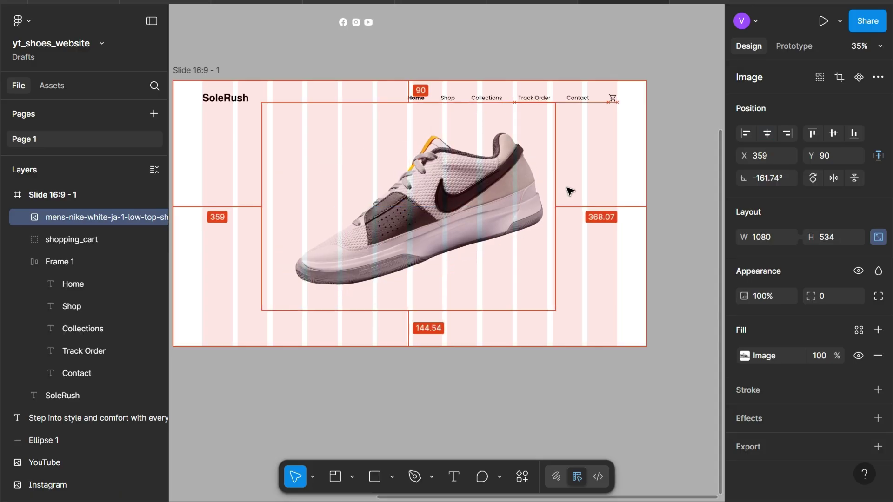
key(Right)
key(Right)
key(Left)
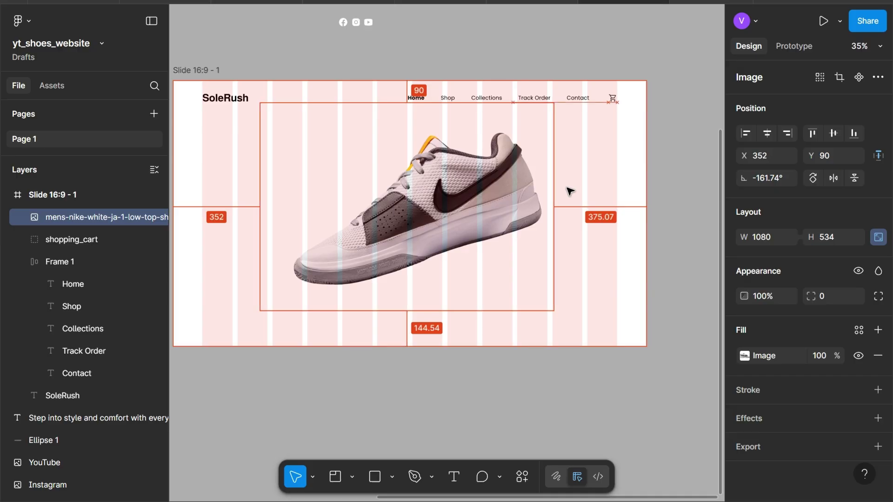
key(Right)
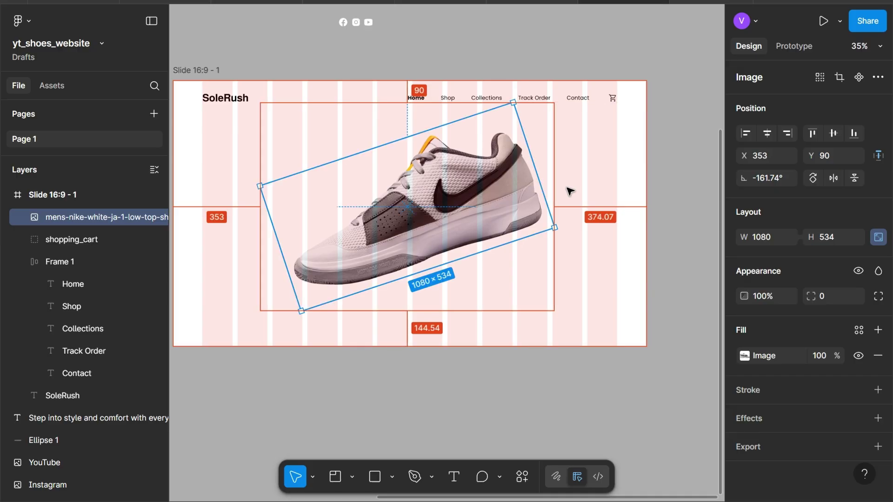
key(Down)
key(Down)
key(Down)
key(Down)
key(Down)
key(Down)
key(shift+Down)
key(shift+Down)
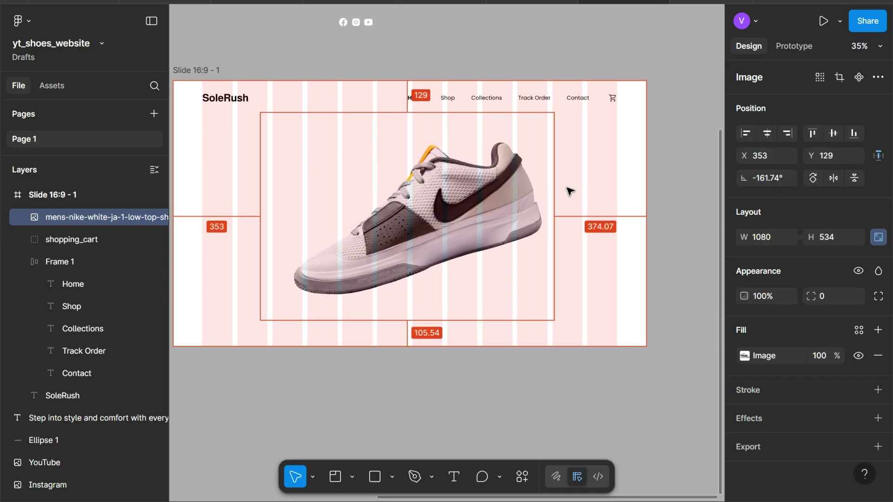
key(shift+Down)
key(shift+Down)
key(shift+Down)
key(shift+Down)
key(shift+Down)
key(shift+Down)
key(shift+Down)
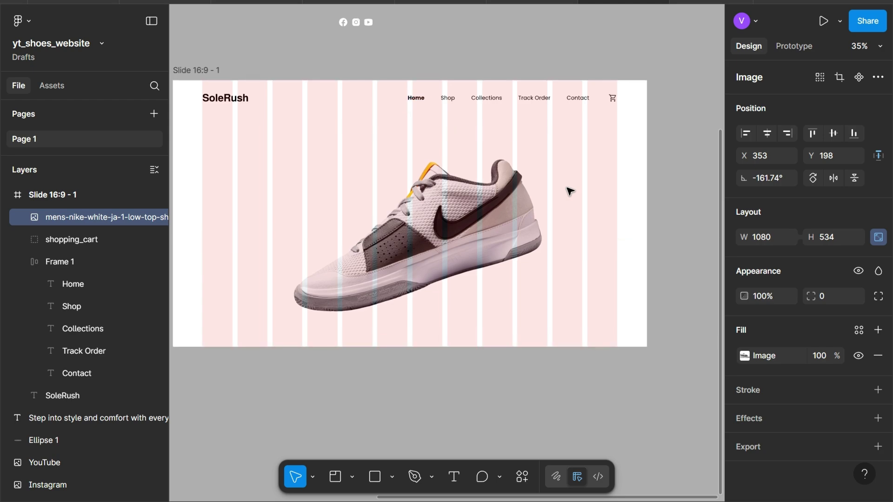
key(Up)
key(Up)
key(Up)
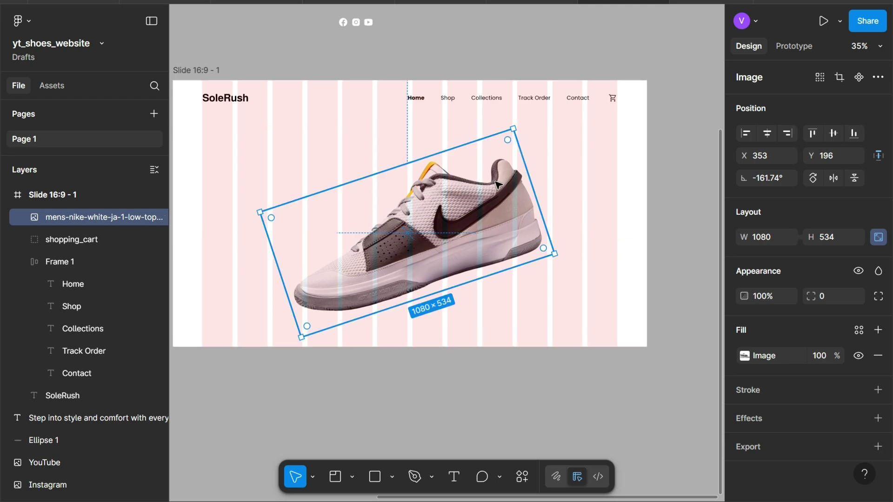
scroll(498, 184, down, 2)
scroll(342, 286, up, 1)
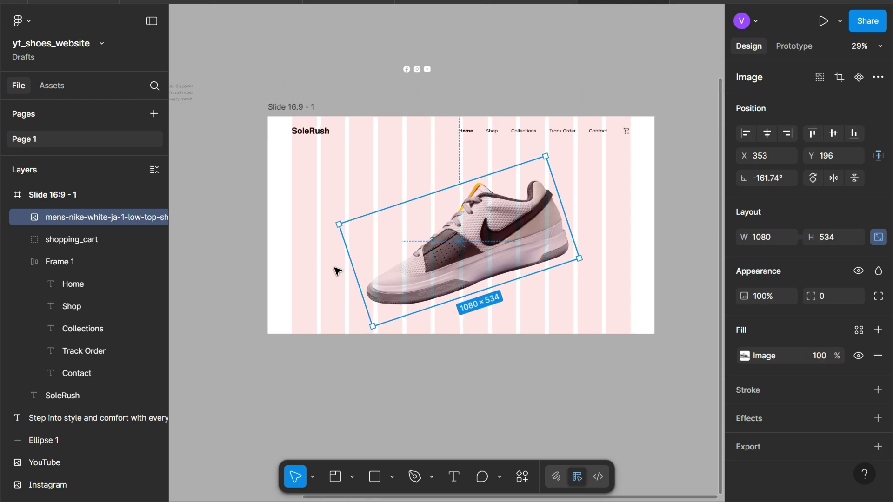
key(Escape)
Pull the Home link out to the slide's left and change its text to NIKE.
drag(473, 133, 302, 203)
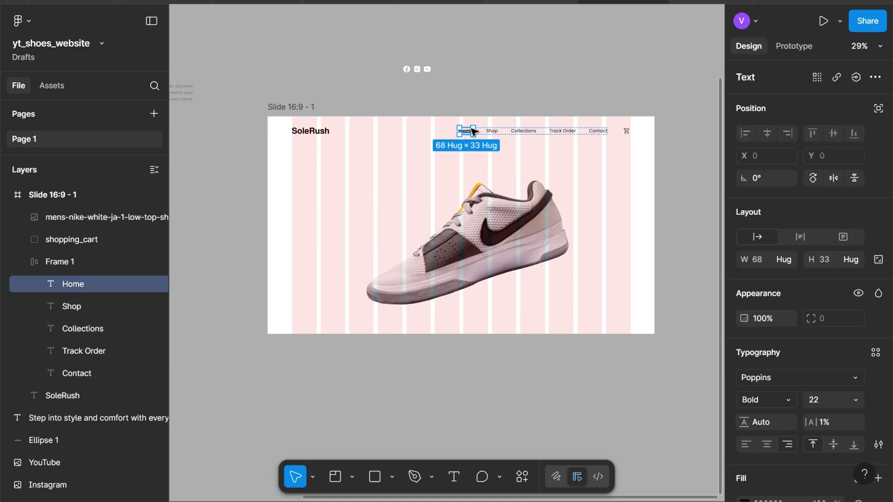
scroll(303, 203, up, 5)
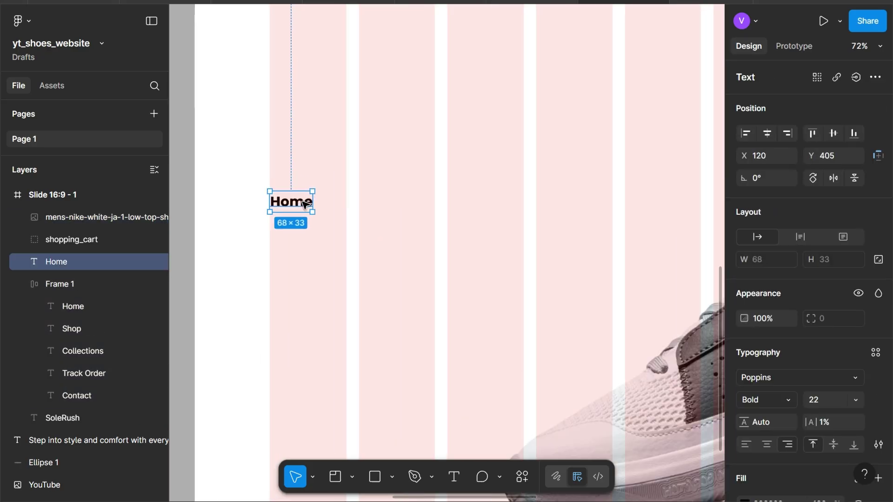
scroll(302, 204, up, 2)
double_click(294, 210)
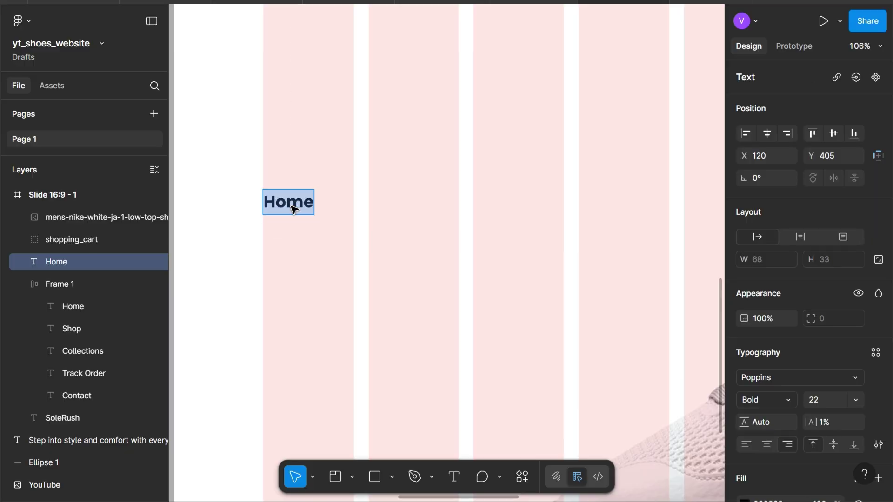
text(NIKE)
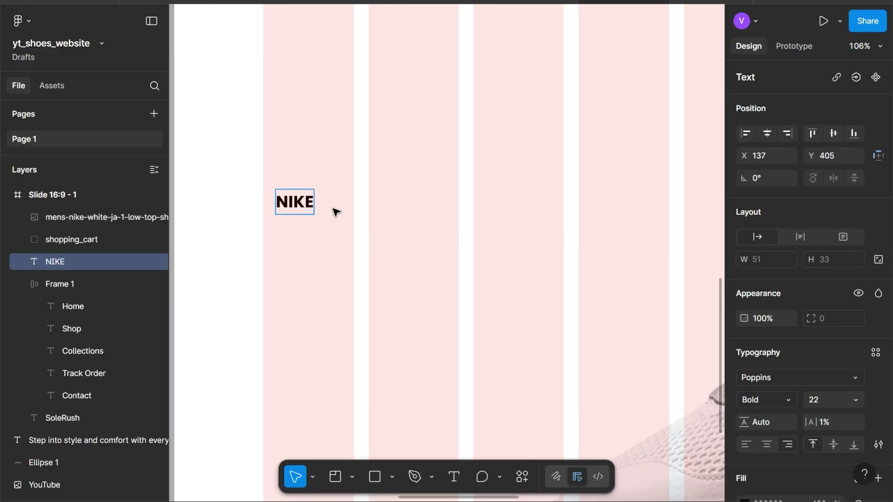
key(Escape)
Make NIKE Poppins Medium, size 50, with 14% letter spacing.
click(788, 403)
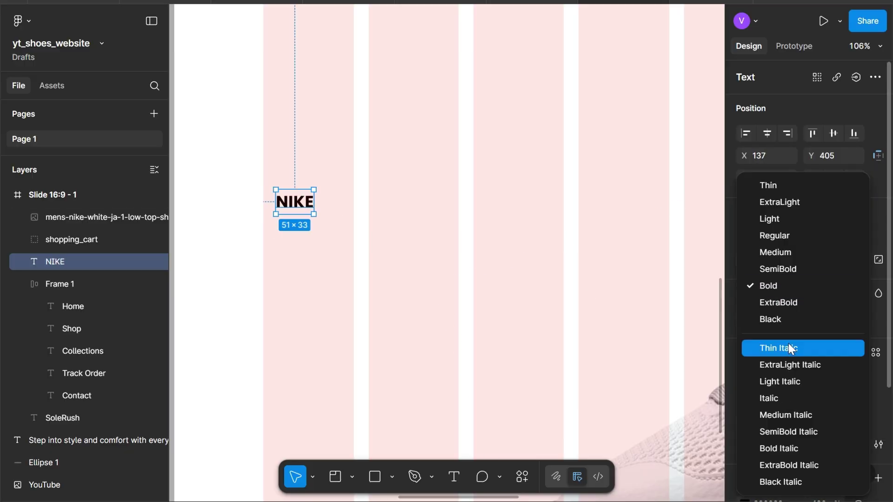
click(771, 252)
click(823, 407)
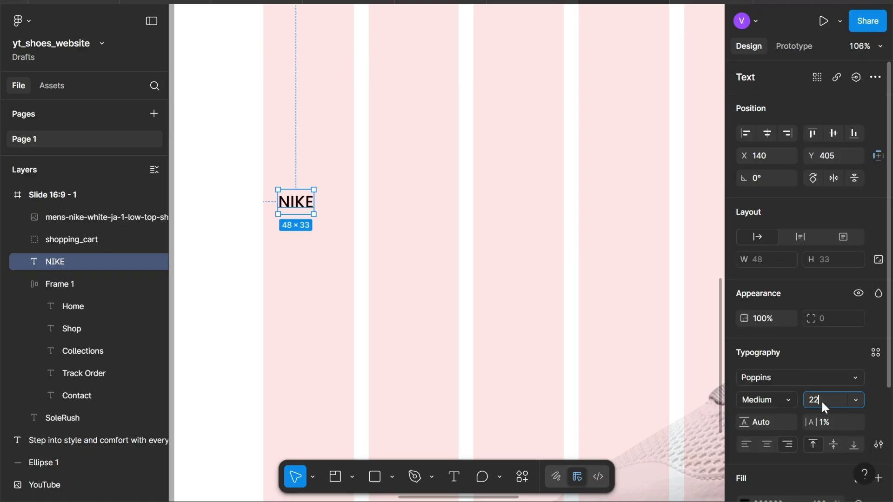
text(50)
key(Return)
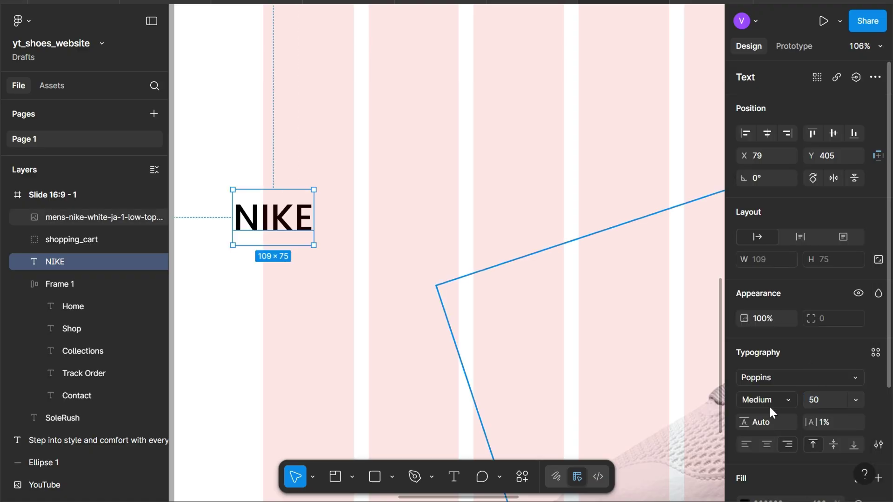
scroll(769, 405, down, 2)
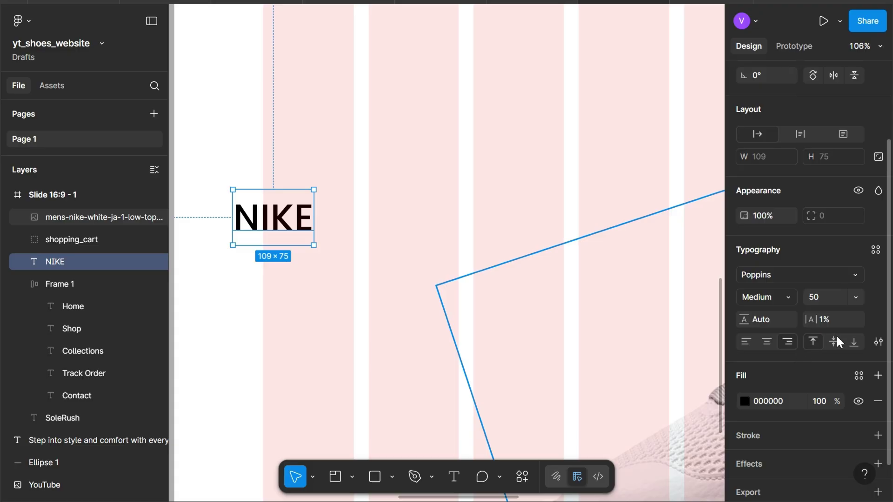
text(4)
key(Return)
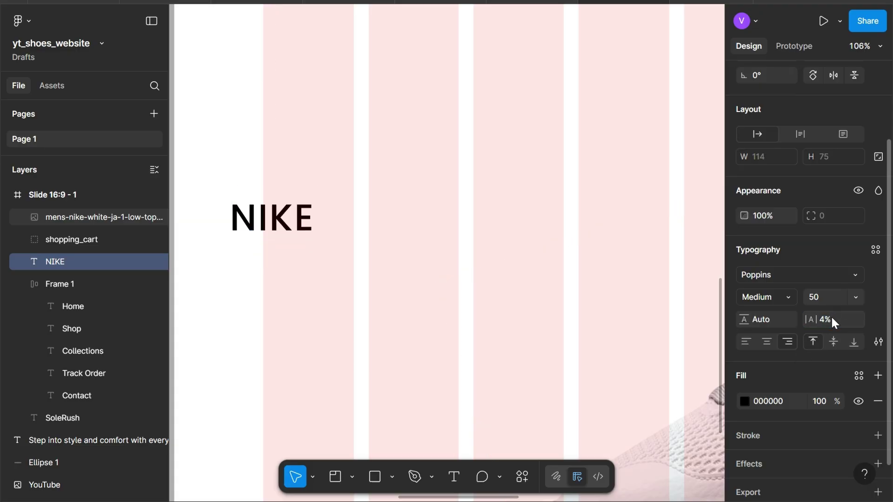
text(4)
key(Return)
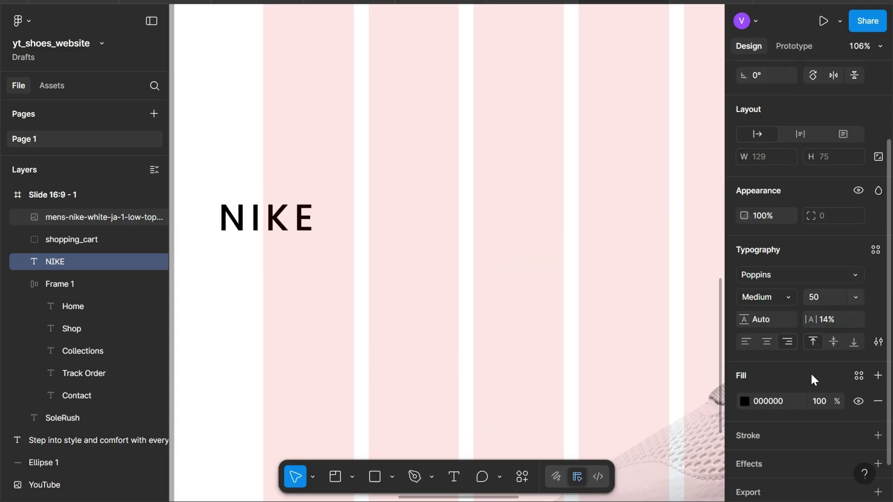
Fill NIKE with yellow E7B514 and move it up and to the right.
click(765, 400)
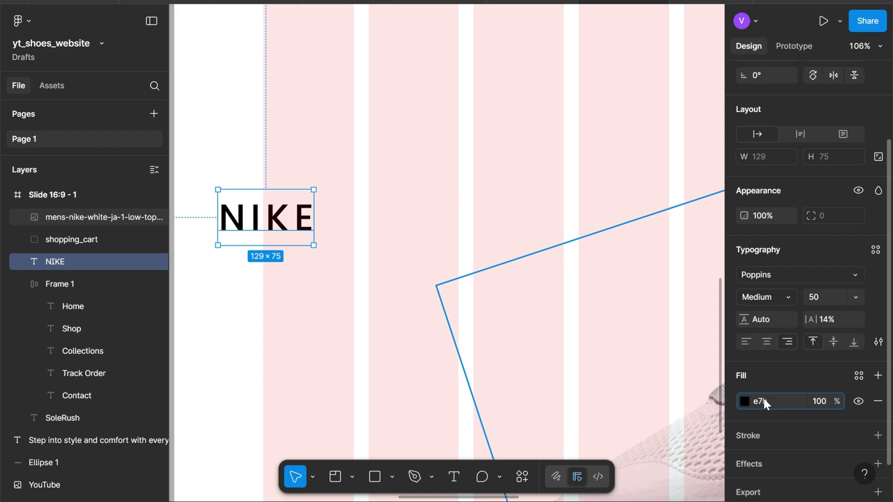
text(4)
key(Return)
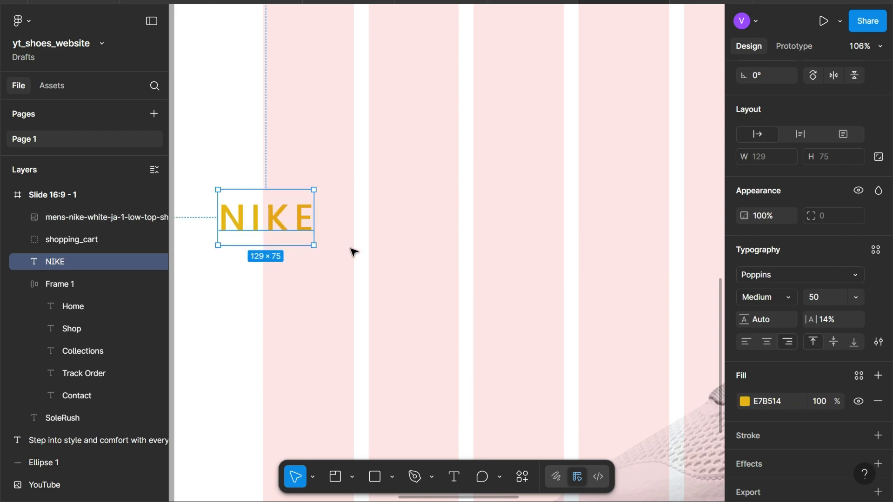
drag(262, 219, 316, 198)
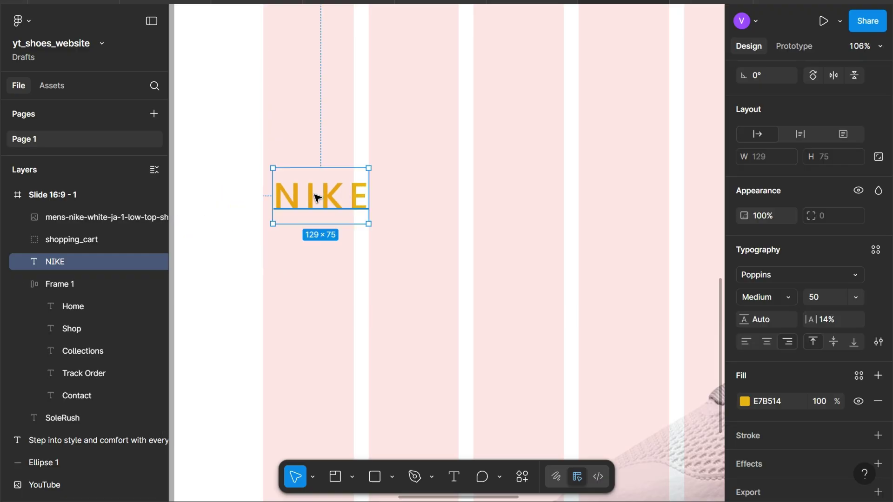
Draw a 68×2 rectangle below NIKE filled with the same yellow E7B514.
key(r)
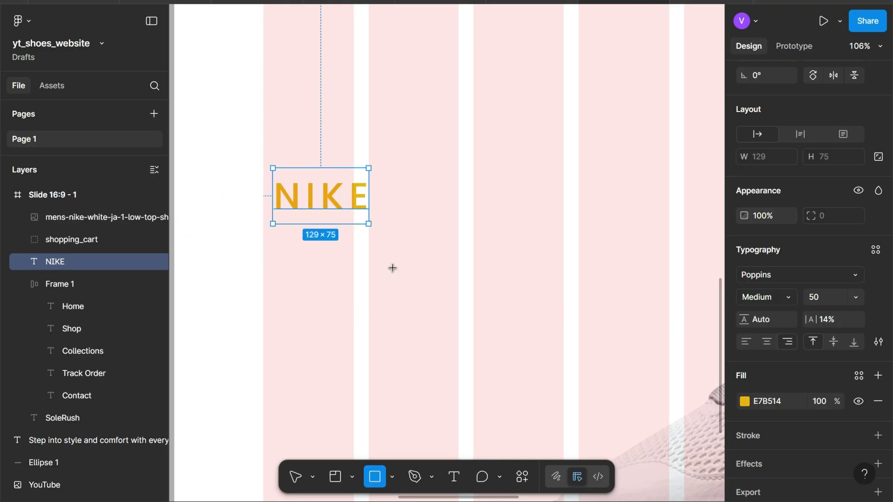
drag(268, 287, 492, 296)
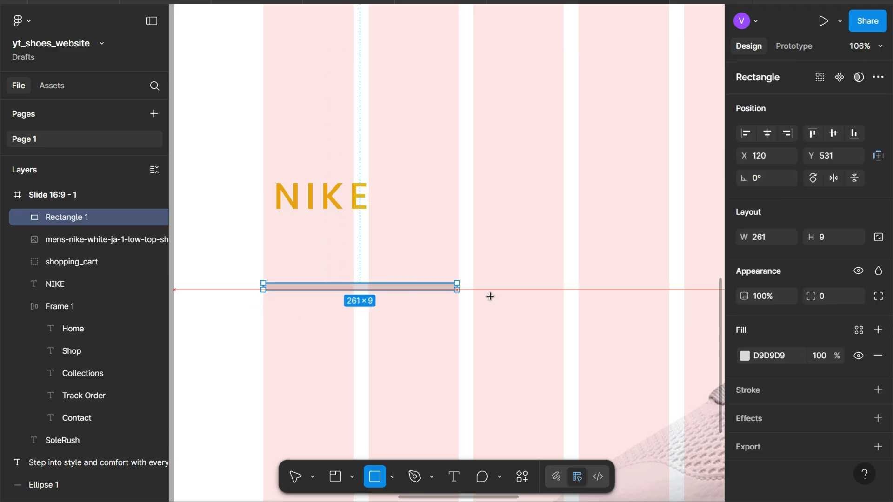
text(68)
key(Tab)
text(2)
key(Return)
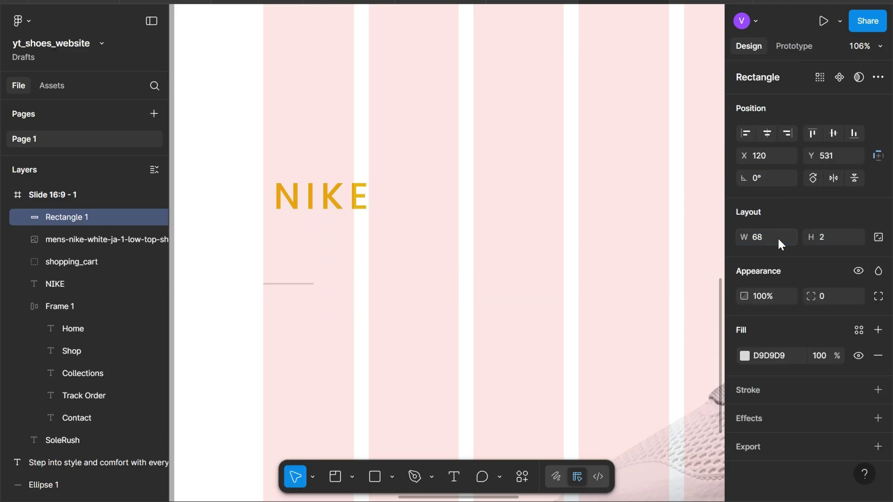
click(745, 356)
click(626, 474)
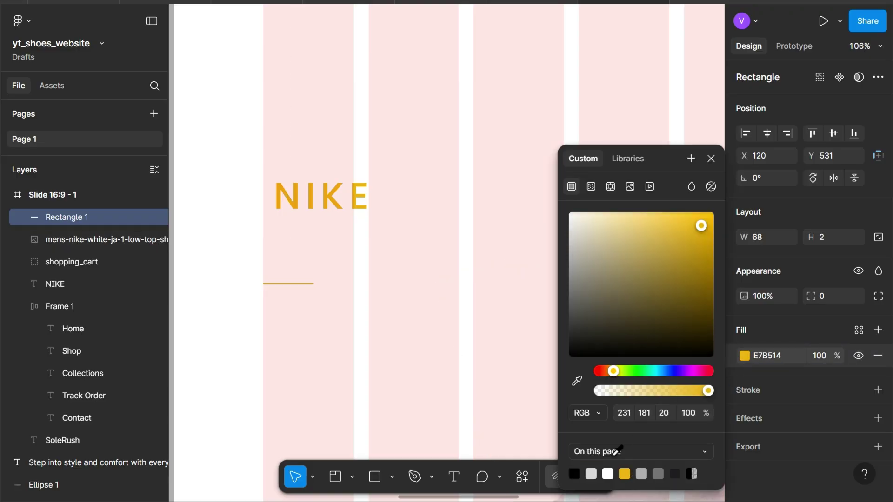
Wrap NIKE and the bar in vertical auto layout with 17 spacing and move it down.
click(354, 189)
shift+click(302, 285)
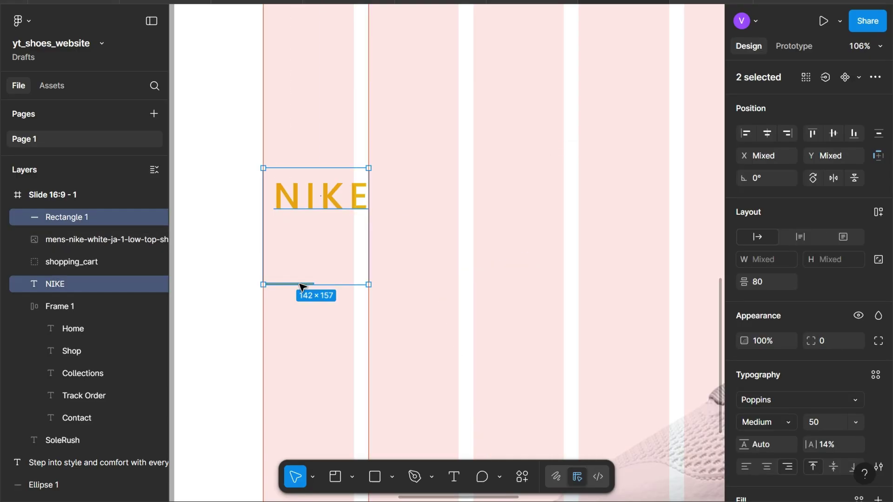
key(shift+a)
click(832, 286)
text(1)
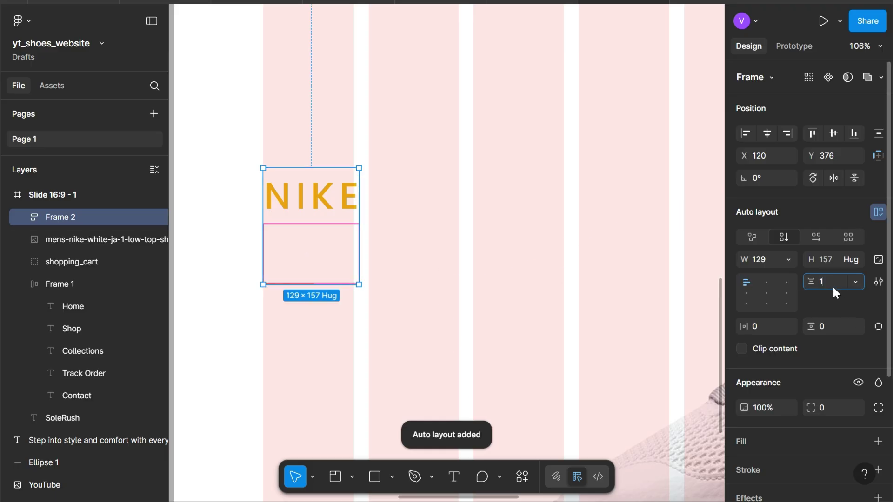
text(7)
drag(329, 198, 329, 217)
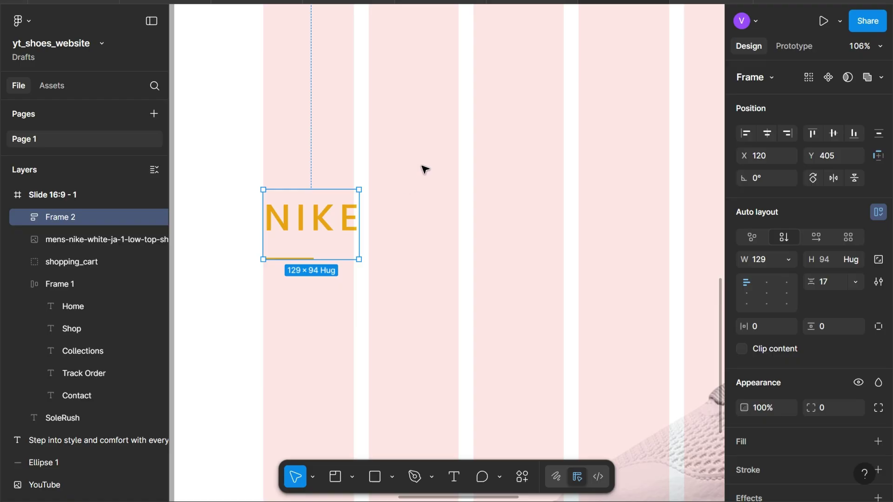
Make a copy of the NIKE text below the original.
scroll(424, 167, down, 3)
scroll(422, 167, down, 2)
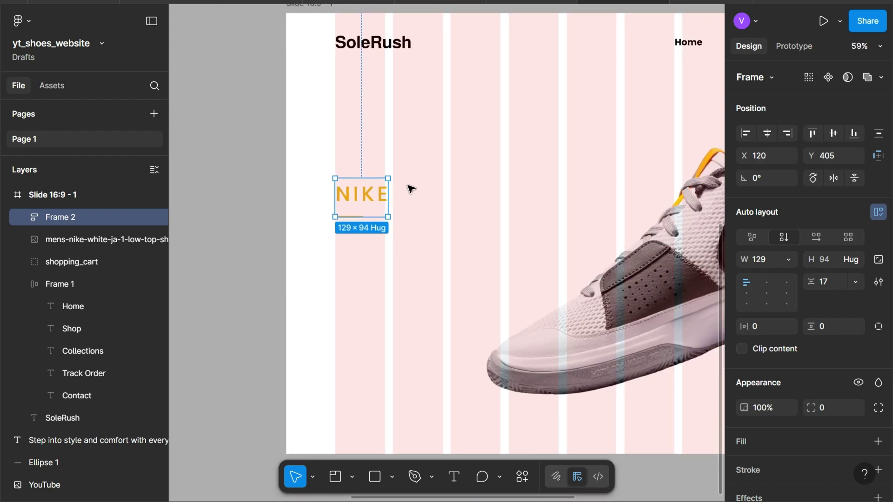
double_click(373, 193)
drag(370, 193, 370, 292)
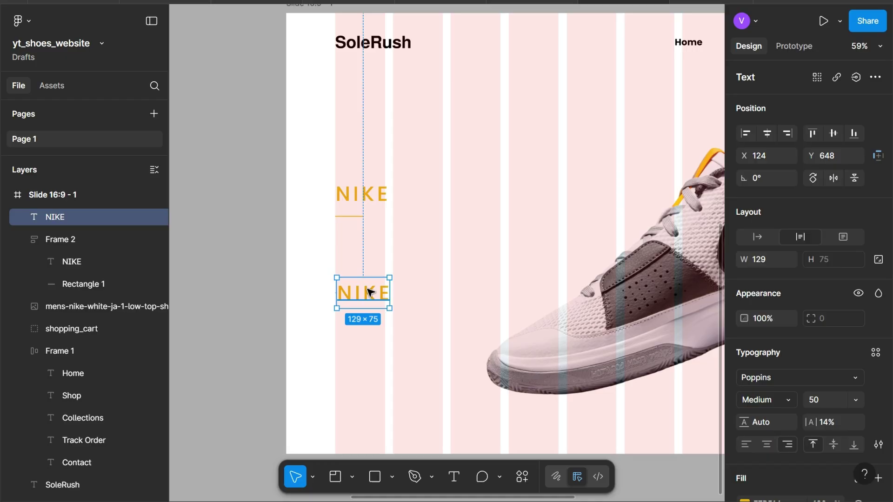
Set the copy to Bold, size 200, 0% letter spacing, and auto width.
click(783, 398)
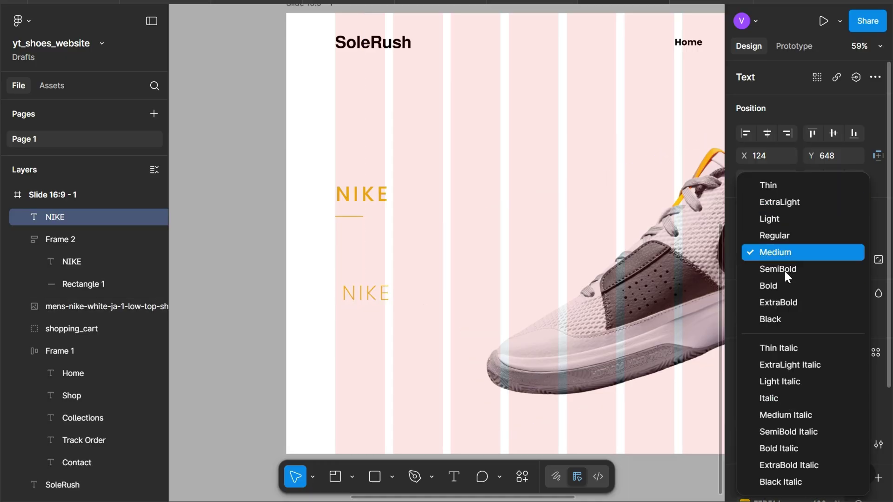
click(778, 285)
text(2)
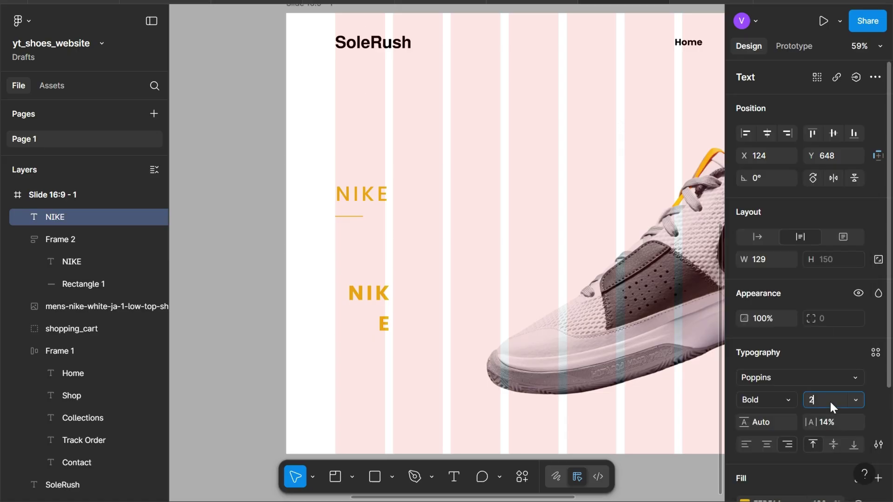
text(00)
key(Return)
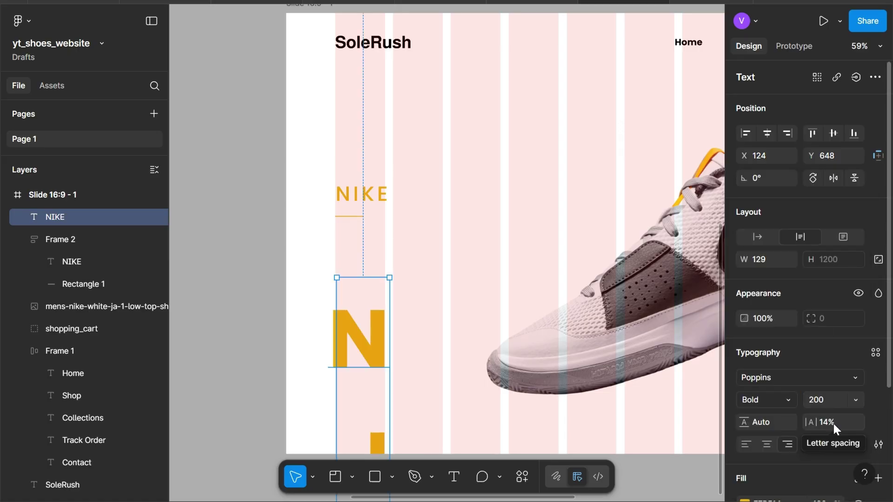
click(832, 423)
text(0)
key(Return)
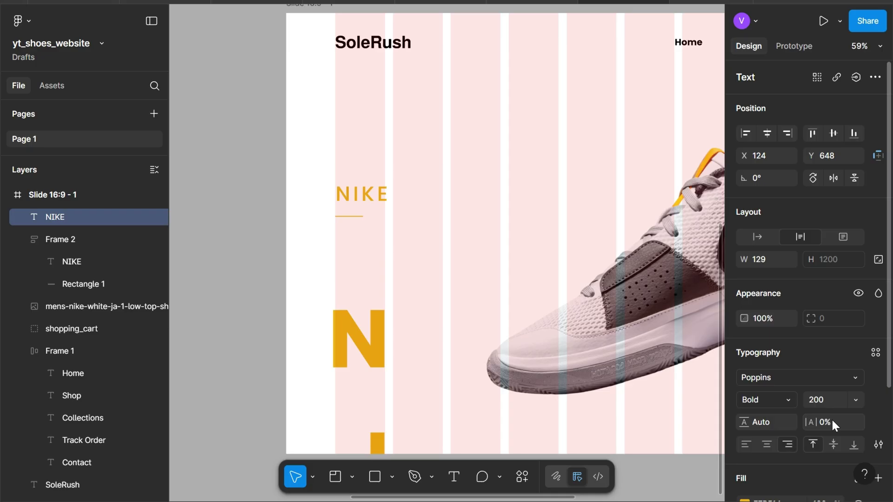
click(833, 422)
scroll(442, 342, down, 5)
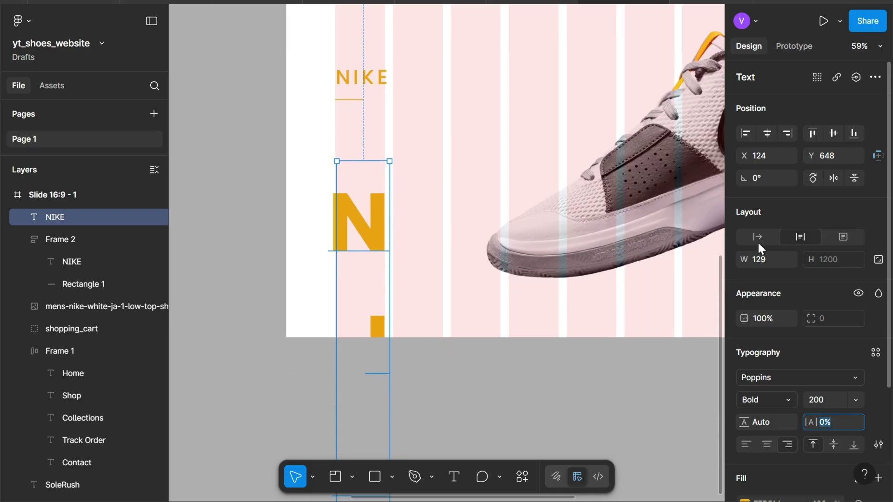
click(758, 239)
Retype the copy as 'Air Max' and move it below NIKE.
double_click(328, 229)
text(I)
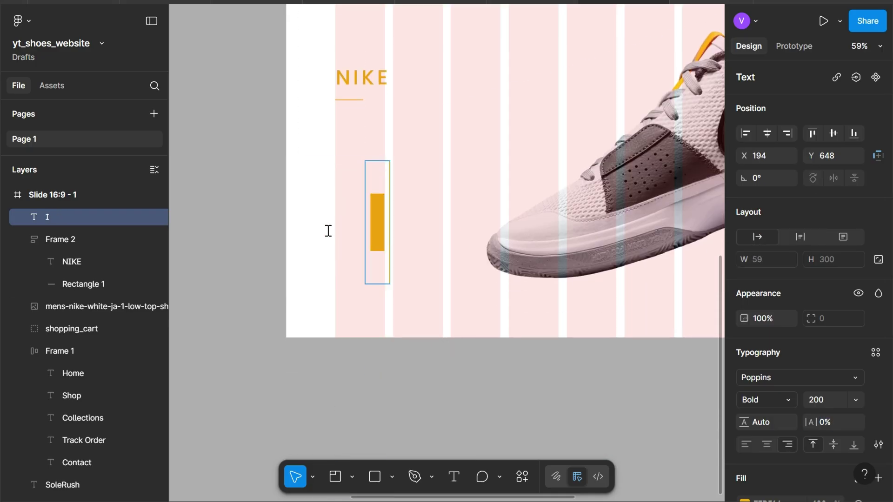
key(BackSpace)
text(Air M)
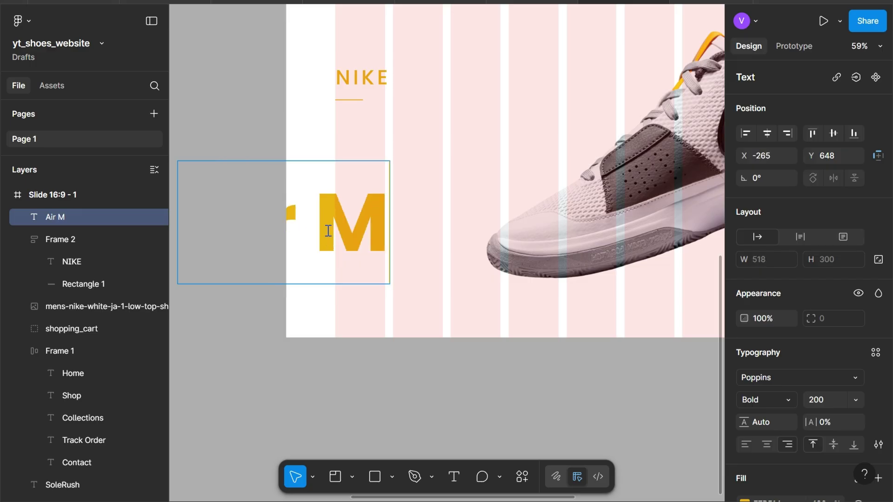
text(ax)
drag(395, 216, 643, 155)
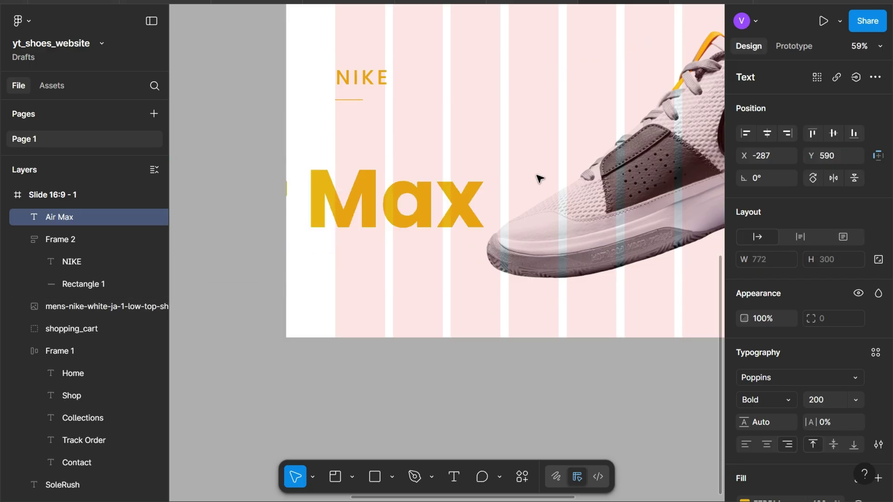
Give Air Max a 181818 fill at 24% opacity.
scroll(813, 442, down, 2)
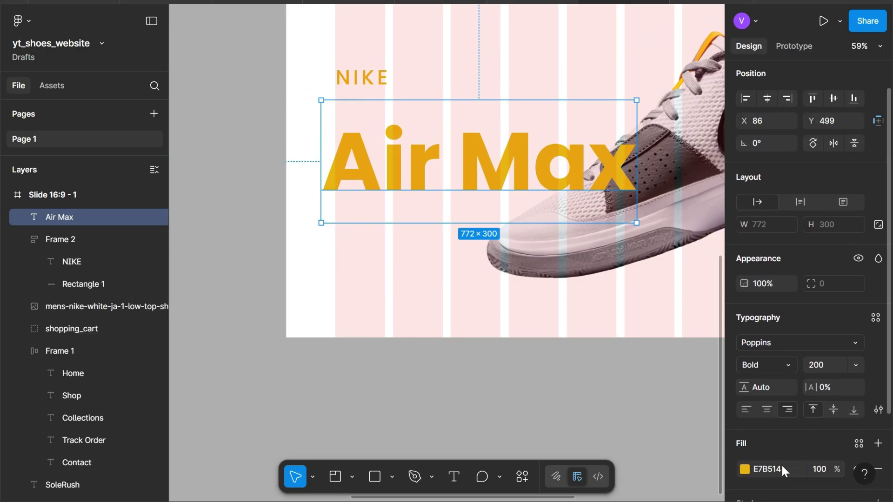
click(781, 467)
key(Tab)
text(24)
key(Return)
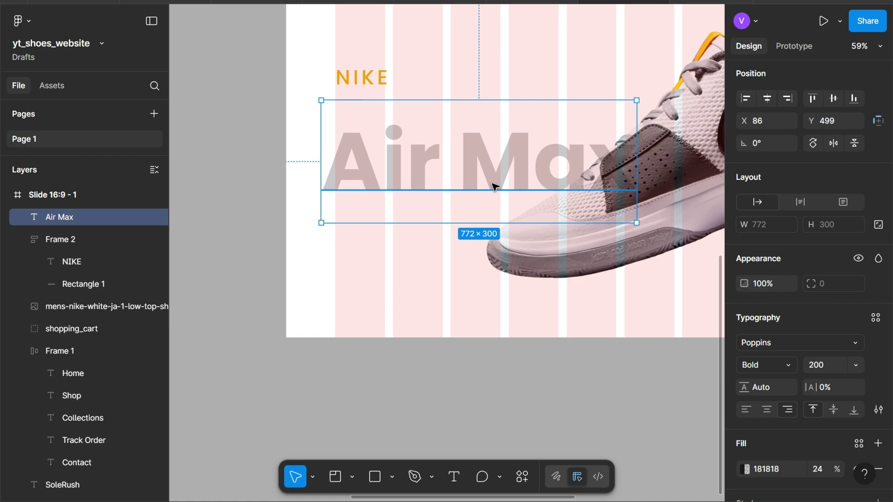
Position the Air Max headline at 120, 346 under NIKE.
drag(490, 183, 504, 185)
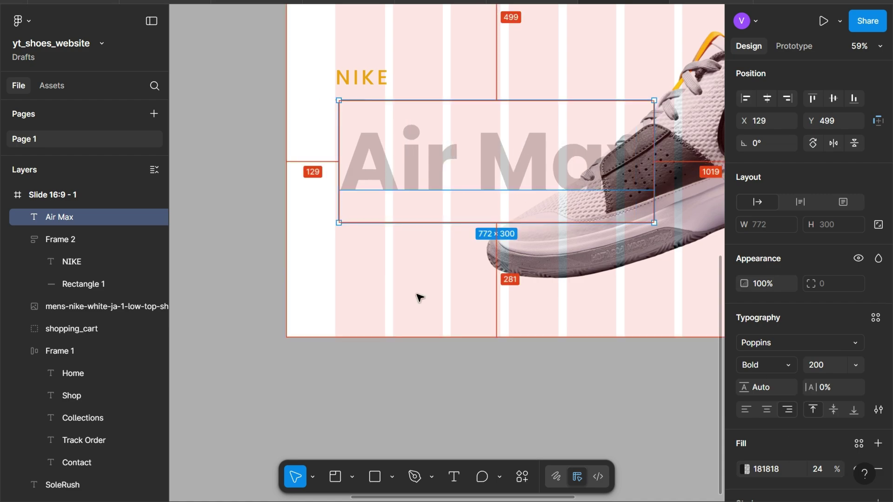
key(Left)
key(Left)
key(Left)
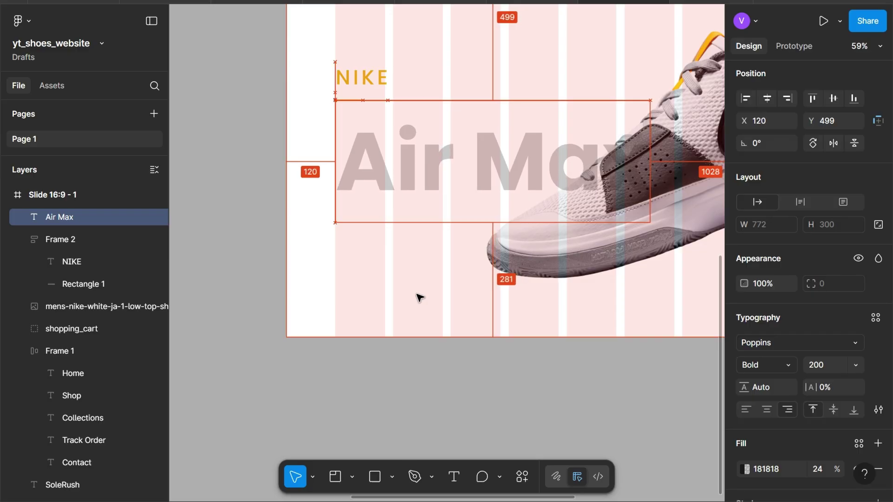
key(shift+Up)
key(shift+Up)
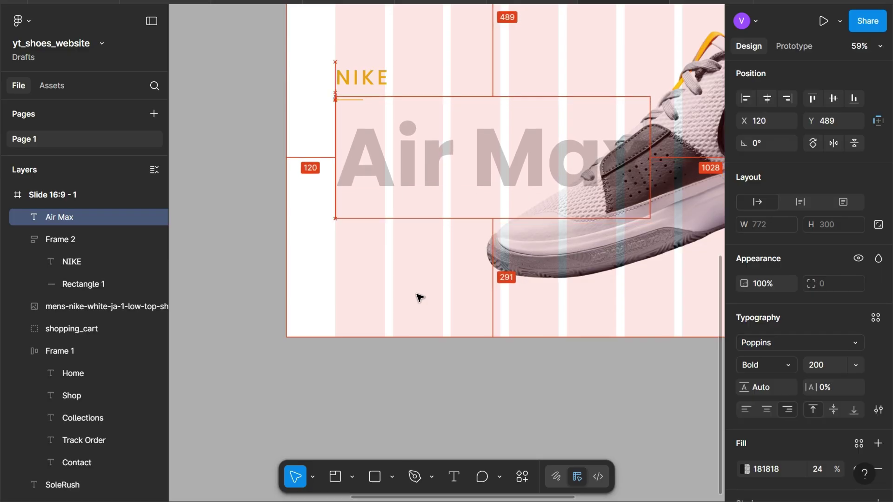
key(shift+Up)
key(shift+Up)
key(shift+Up)
key(shift+Up)
key(shift+Up)
key(shift+Up)
key(shift+Up)
key(shift+Up)
key(shift+Up)
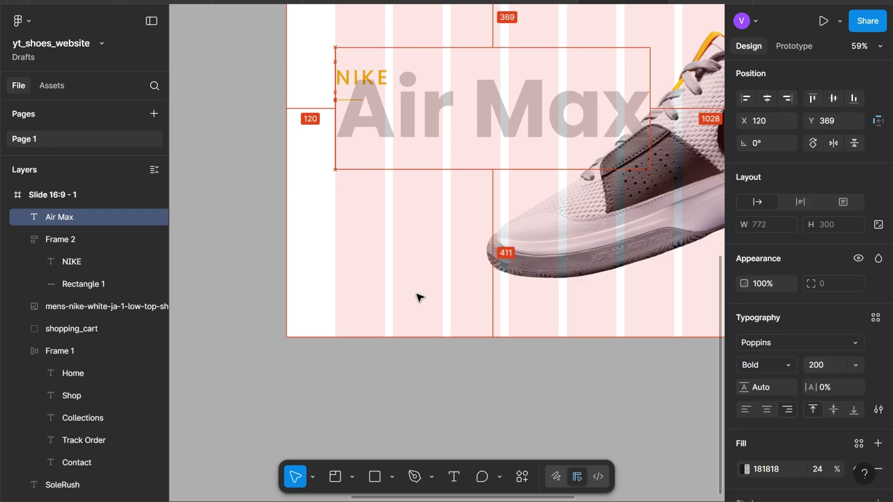
key(shift+Up)
key(shift+Up)
key(Up)
key(Up)
key(Up)
key(Up)
key(Up)
key(Up)
key(Up)
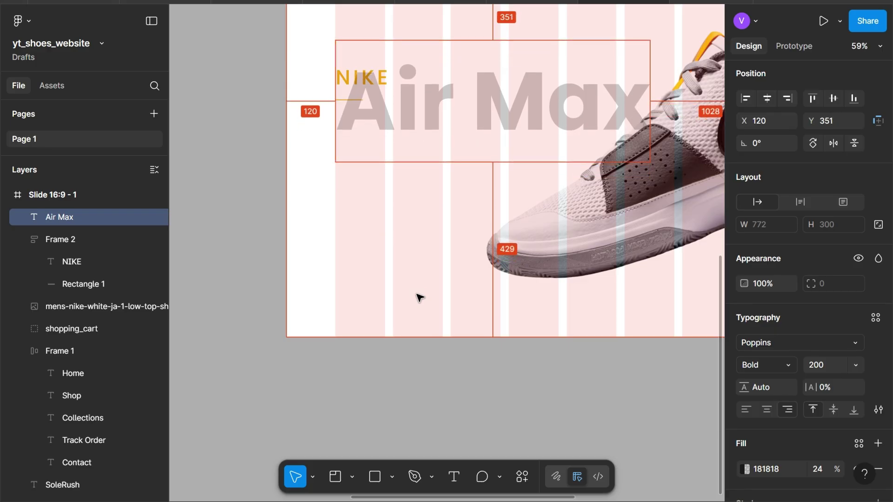
key(Up)
key(Up)
key(Up)
key(Up)
key(Up)
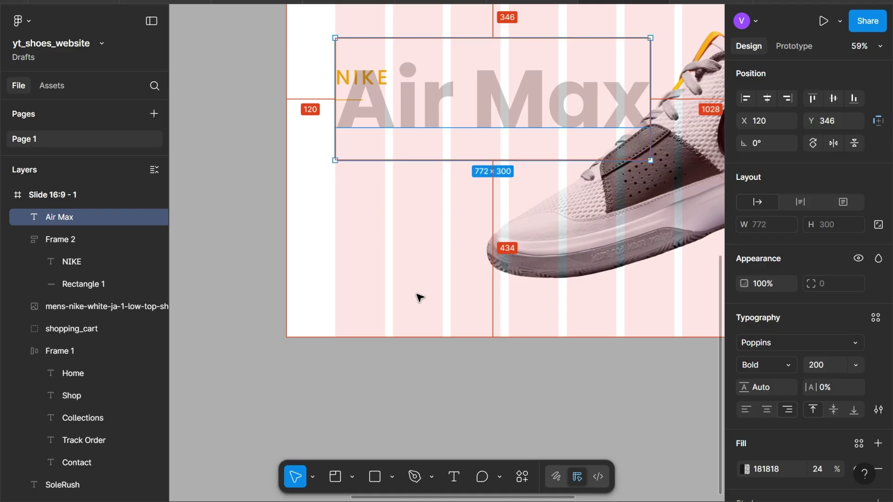
Raise the NIKE group just above the headline, then duplicate Air Max.
scroll(420, 298, up, 3)
click(67, 242)
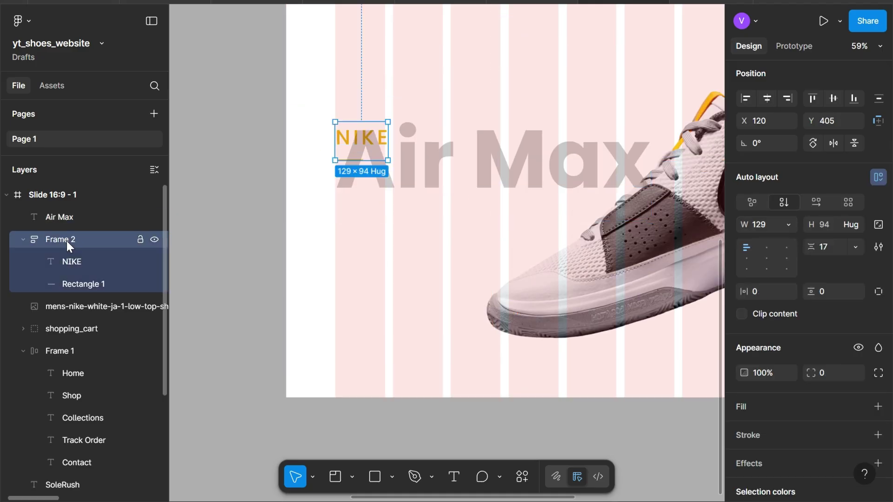
key(shift+Up)
key(shift+Up)
key(shift+Up)
key(shift+Up)
key(shift+Up)
key(shift+Up)
key(shift+Up)
key(shift+Up)
key(shift+Up)
key(shift+Up)
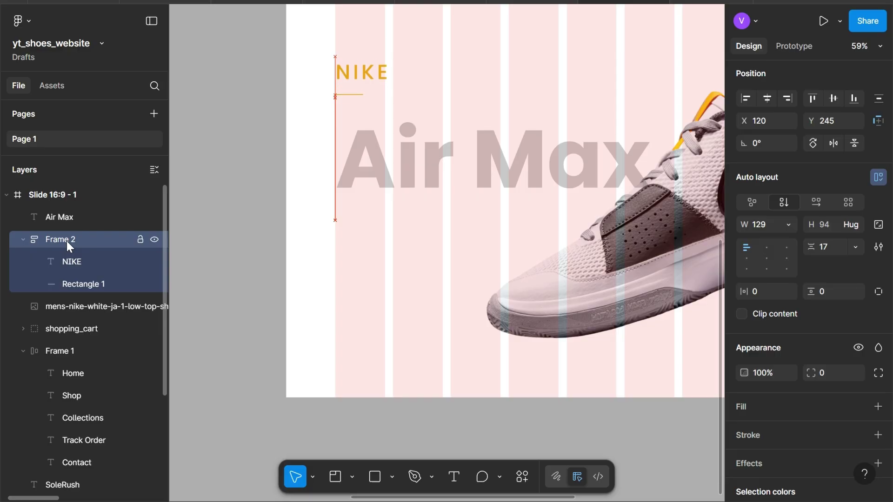
key(shift+Up)
key(Up)
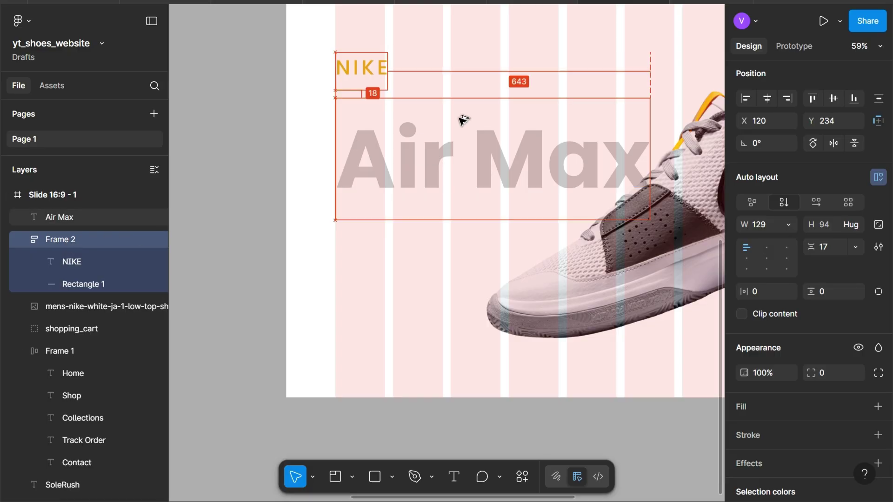
click(394, 154)
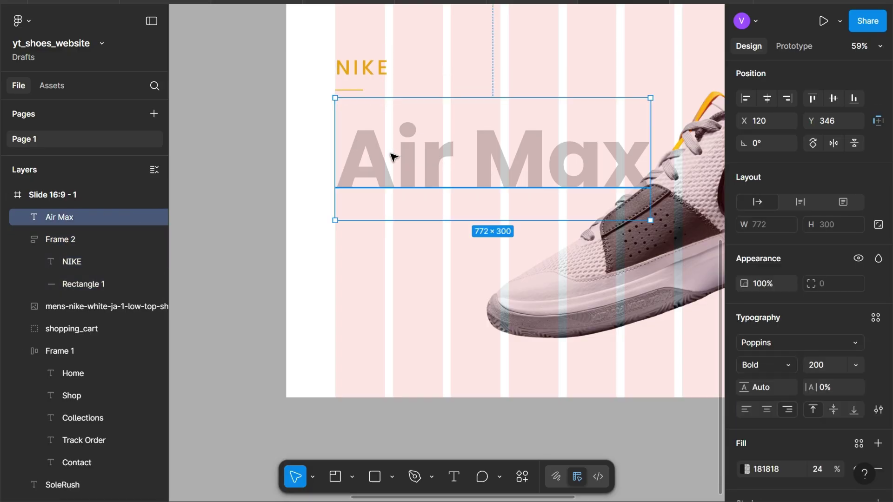
key(ctrl+d)
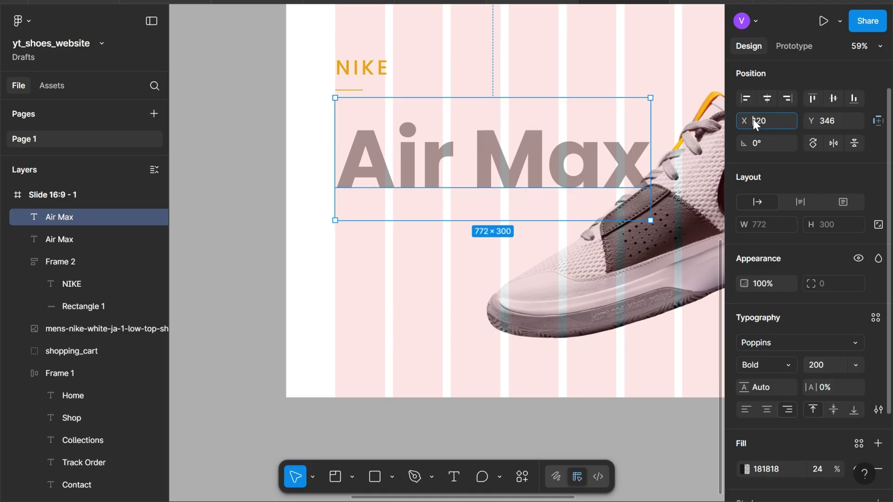
Move the duplicate Air Max text to the right of the shoe.
drag(744, 121, 790, 122)
scroll(575, 203, right, 3)
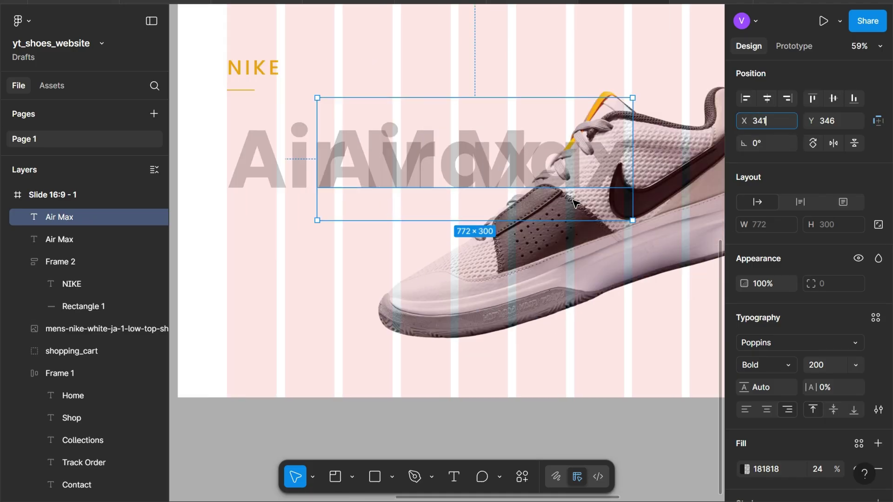
scroll(576, 203, right, 3)
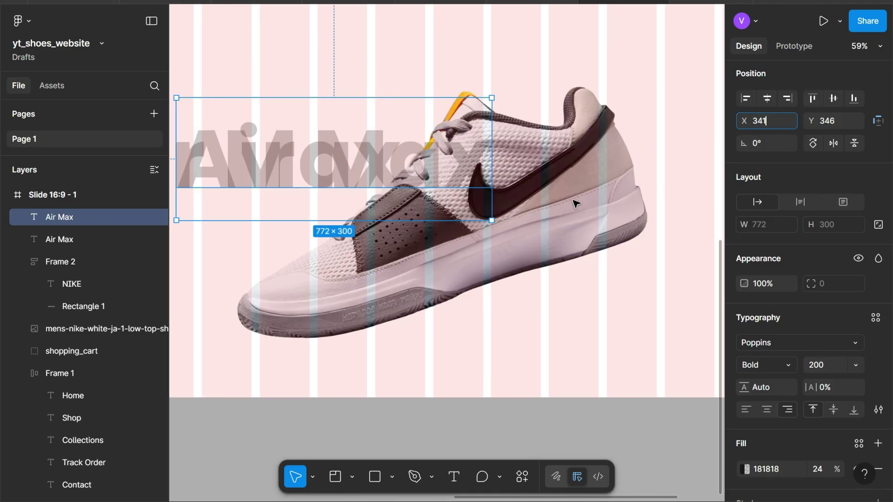
click(518, 310)
click(395, 200)
key(Right)
key(Right)
key(Right)
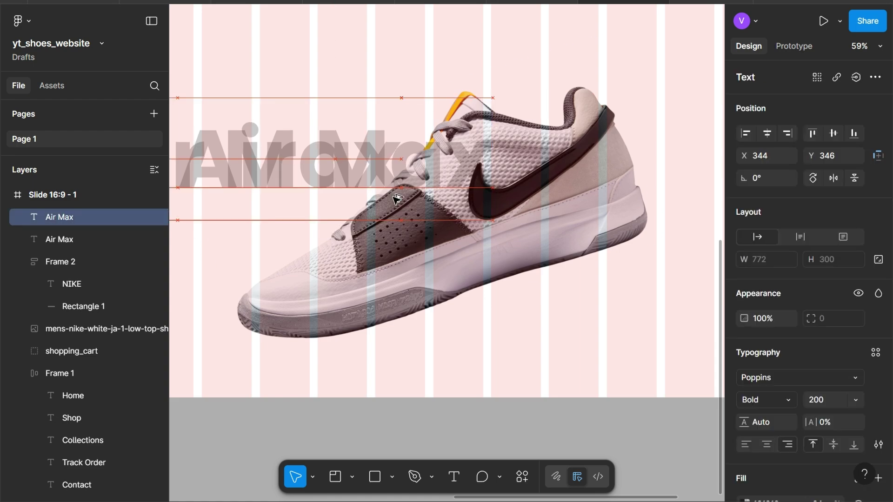
key(shift+Right)
key(shift+Right)
key(shift+Right)
key(Right)
key(shift+Right)
key(shift+Right)
key(shift+Right)
key(shift+Right)
key(shift+Right)
key(shift+Right)
key(shift+Right)
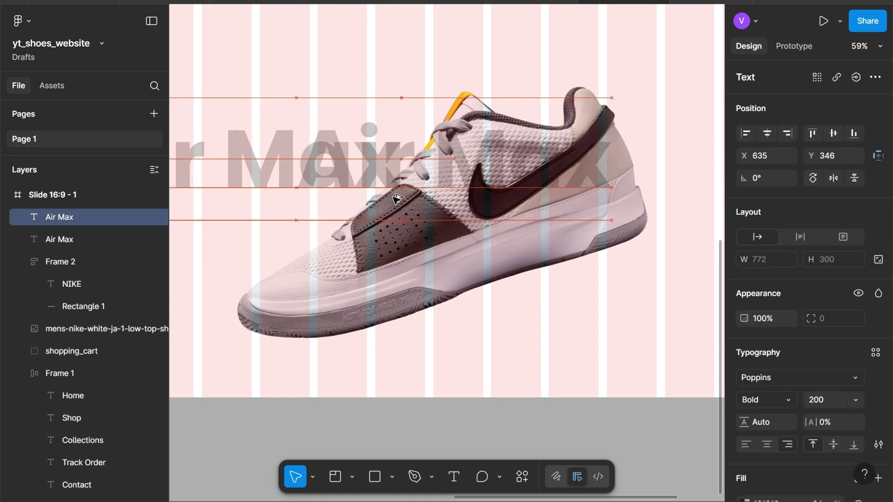
key(shift+Right)
key(shift+Right)
key(shift+Right)
key(shift+Right)
key(shift+Right)
key(shift+Right)
key(shift+Right)
key(shift+Right)
key(shift+Right)
scroll(395, 197, right, 5)
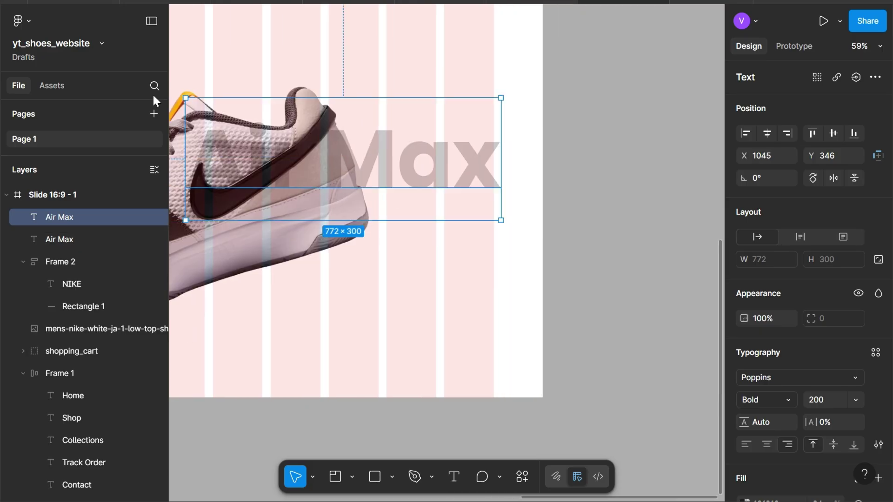
Change the duplicate to read '0290' in yellow E7B514 at 74% opacity.
double_click(447, 159)
text(02)
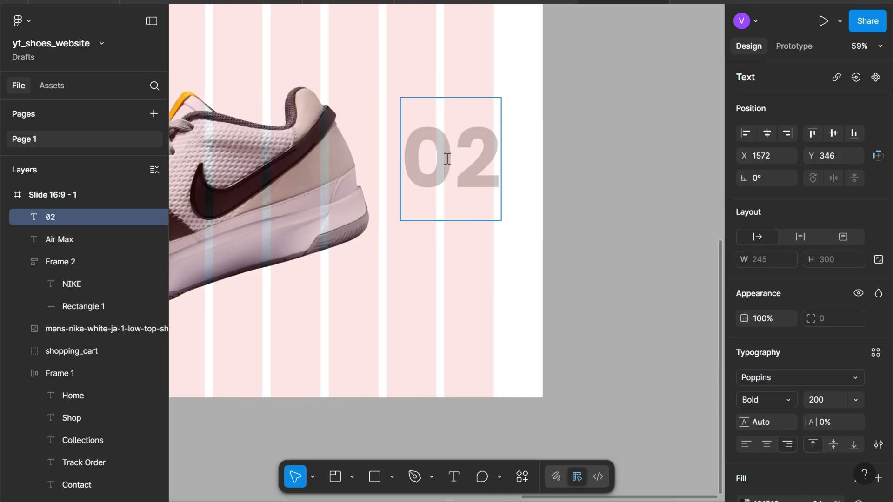
text(90)
key(Escape)
scroll(780, 468, down, 1)
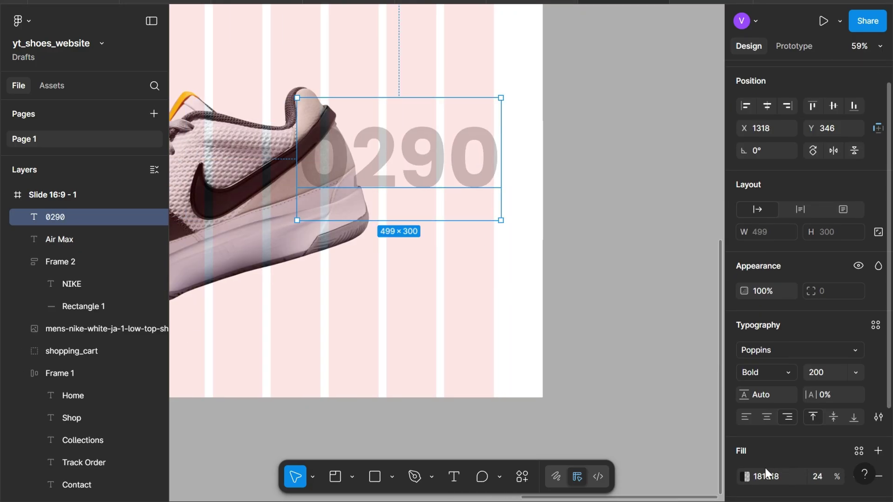
click(745, 477)
click(592, 474)
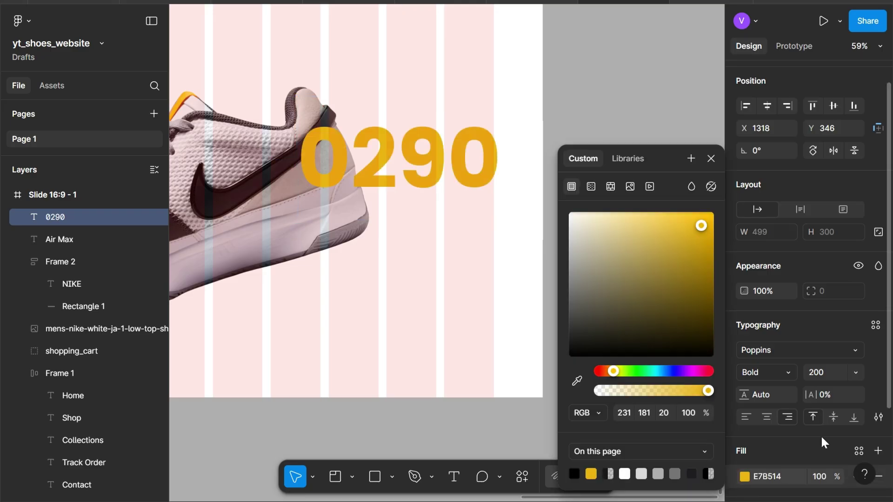
click(828, 476)
text(7)
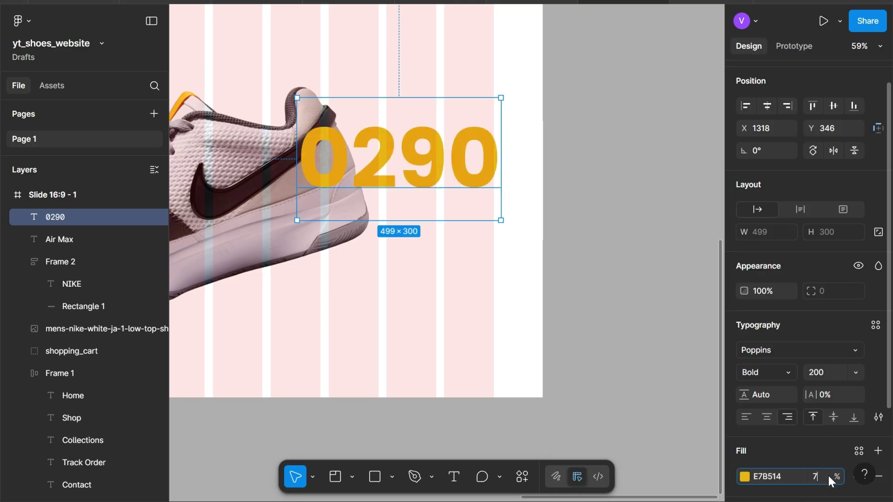
text(4)
key(Return)
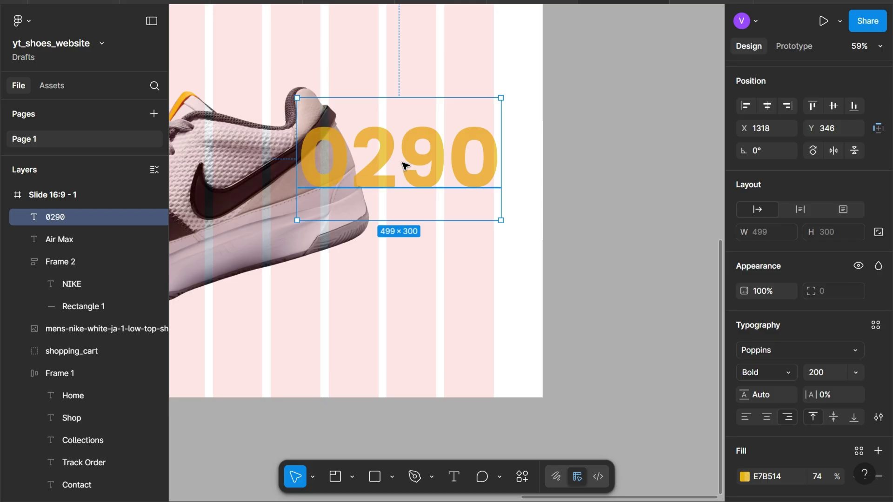
Send 0290 behind the shoe and nudge it to 1301, 346.
key(bracketleft)
key(shift+Left)
key(shift+Left)
key(Left)
key(Left)
key(Left)
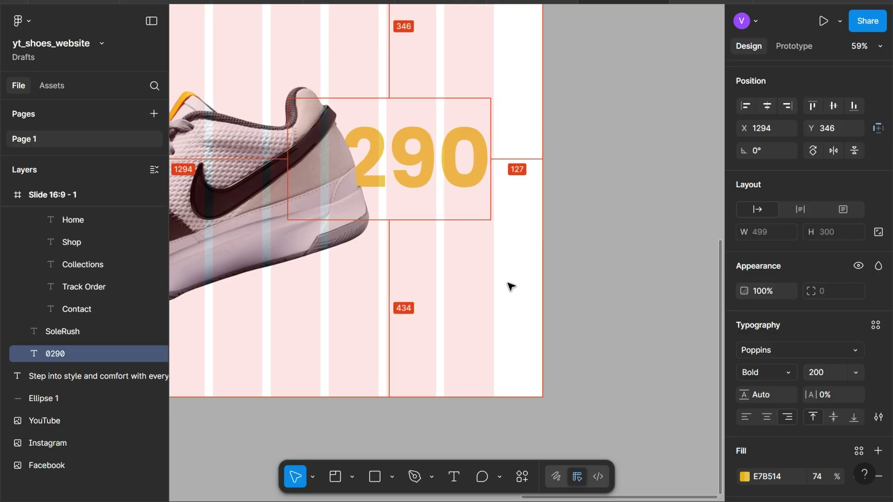
key(Right)
key(Right)
key(Right)
key(Right)
key(Right)
key(Right)
key(Right)
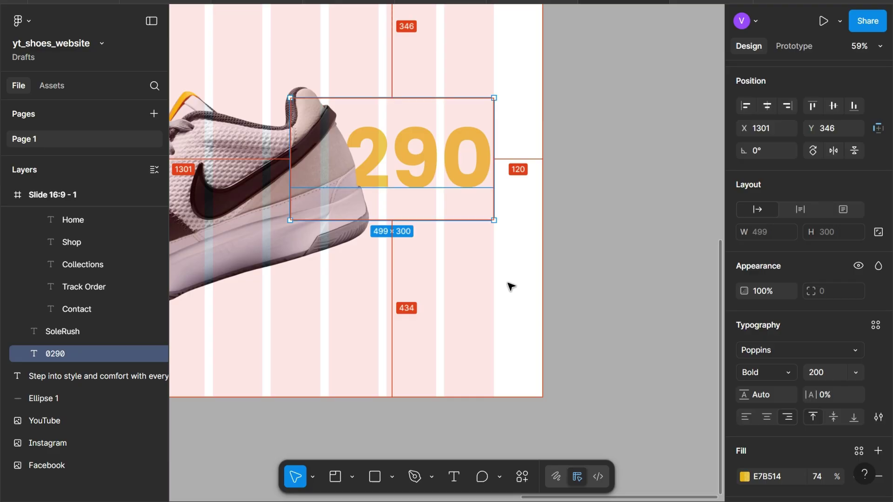
Drag the 'Step into style…' tagline onto the slide's top right, above the 290 price.
scroll(512, 285, down, 2)
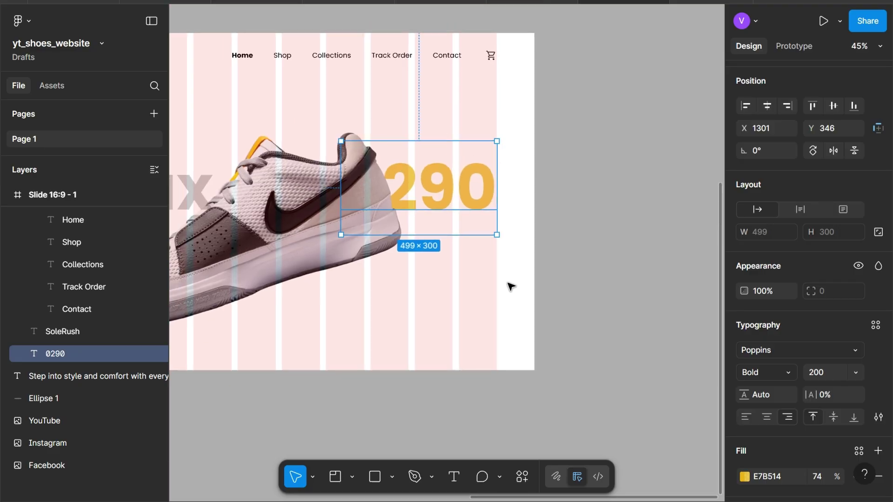
scroll(271, 149, left, 3)
scroll(271, 149, down, 3)
drag(267, 166, 668, 248)
scroll(656, 251, up, 5)
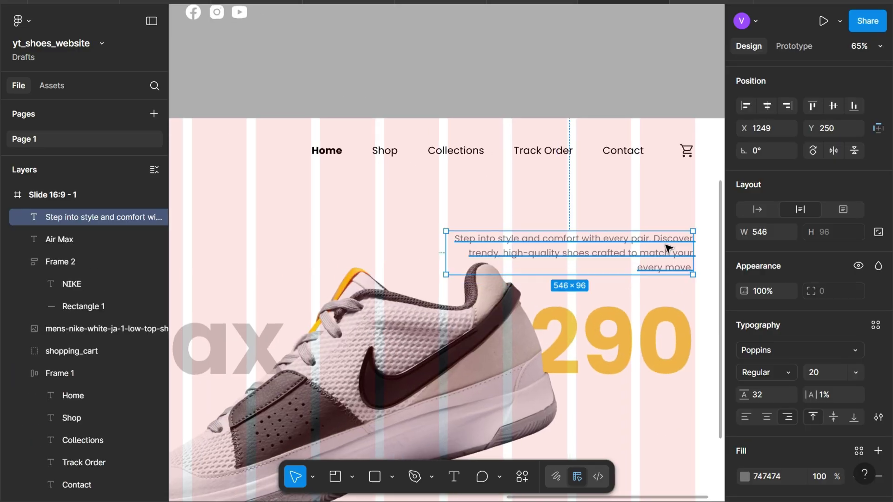
scroll(668, 248, right, 2)
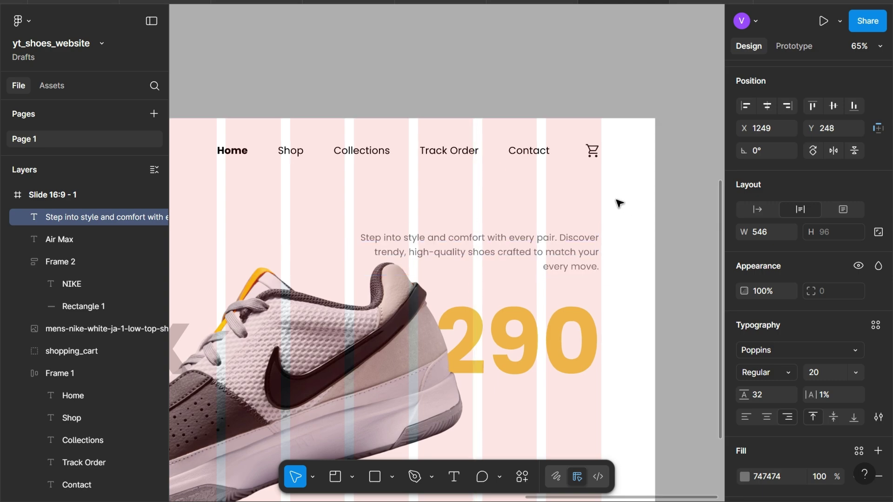
Nudge the tagline with arrow keys until it sits at X 1254, Y 214.
key(shift+Up)
key(Up)
key(shift+Up)
key(shift+Up)
key(shift+Up)
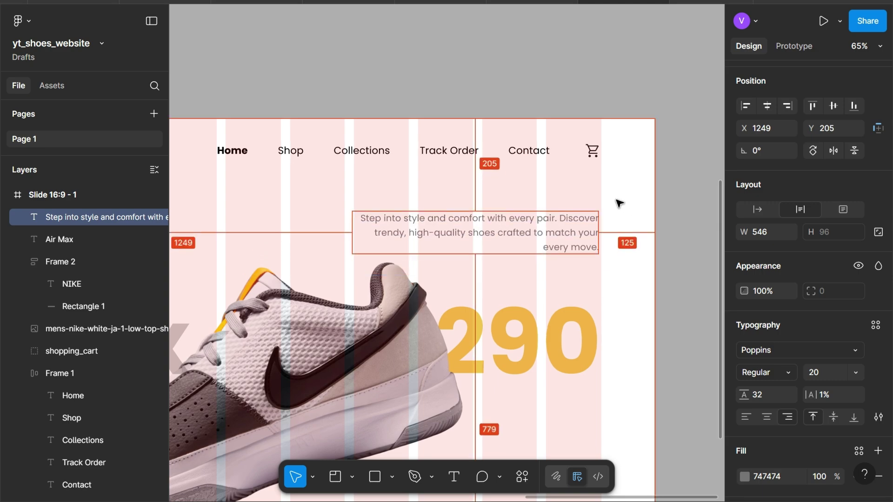
key(Down)
key(shift+Down)
key(shift+Down)
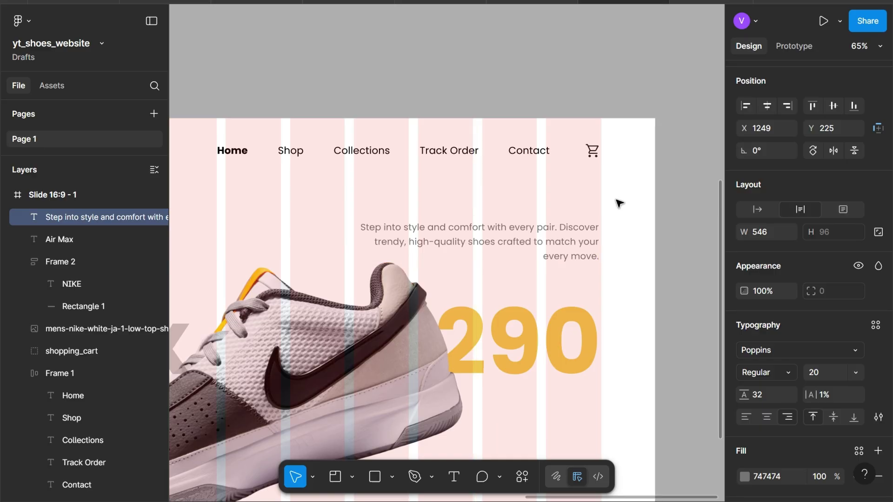
key(shift+Up)
key(Up)
key(Up)
key(Up)
key(Down)
key(Down)
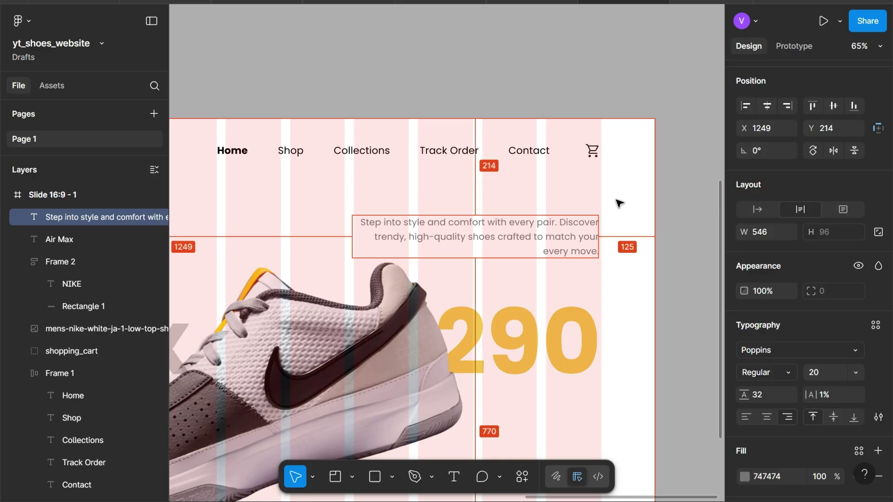
key(Right)
key(Right)
key(Right)
key(shift+Left)
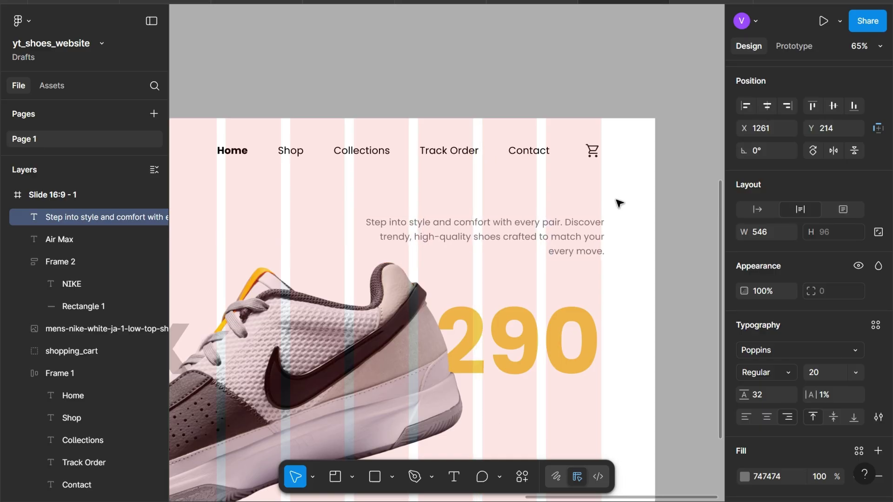
key(Right)
key(Right)
key(shift+Right)
key(Right)
key(Left)
key(Left)
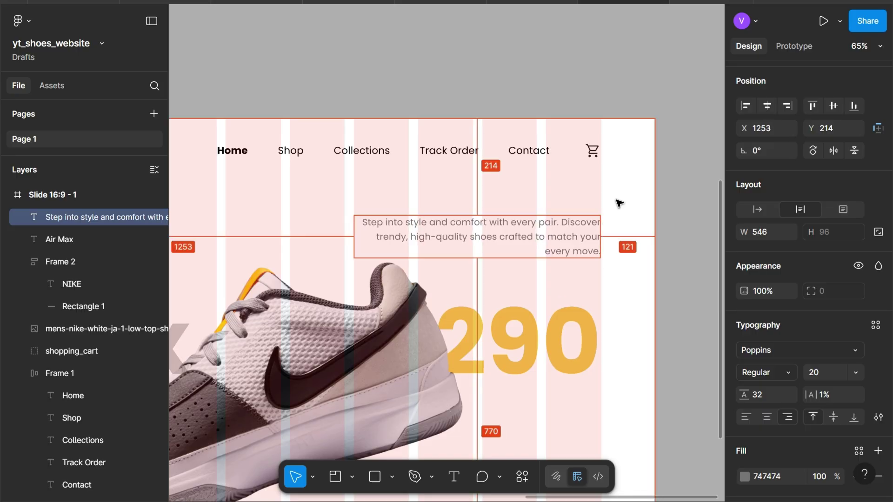
key(Right)
scroll(617, 202, down, 5)
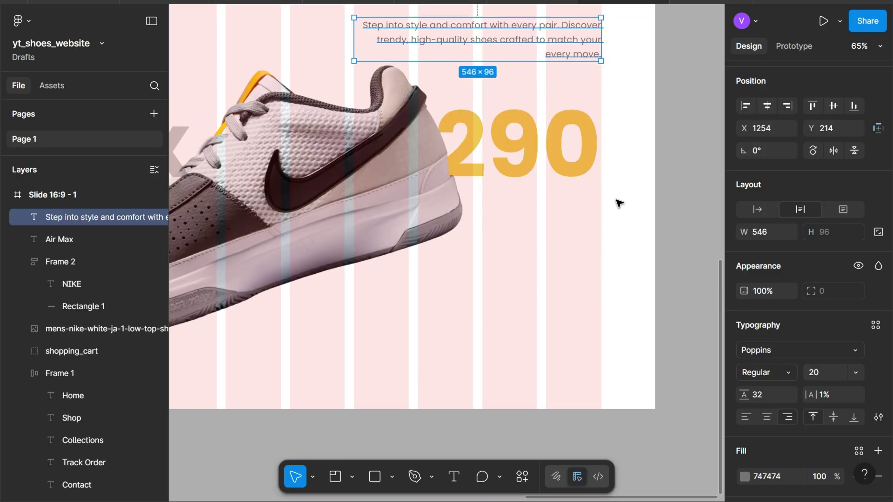
ctrl+scroll(617, 202, down, 5)
scroll(559, 218, left, 2)
scroll(494, 240, left, 2)
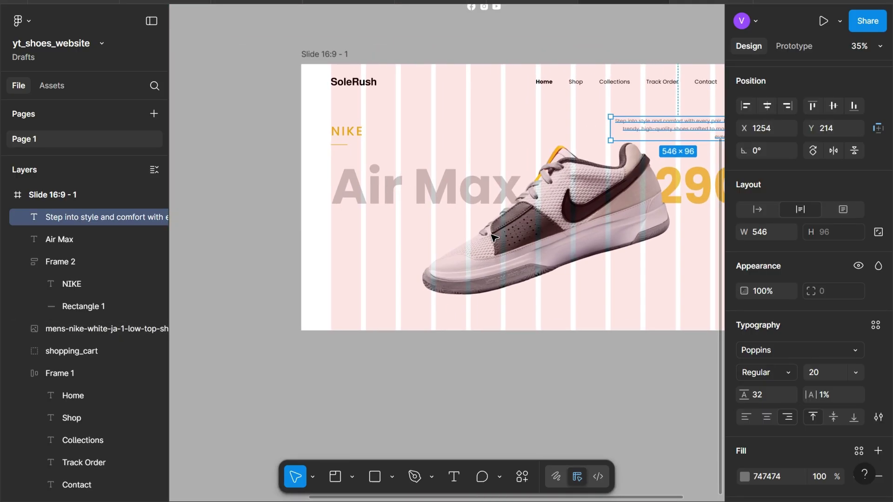
scroll(494, 238, down, 1)
ctrl+scroll(421, 219, up, 3)
Draw a rectangle on the slide and size it to 189×58.
ctrl+scroll(255, 242, up, 3)
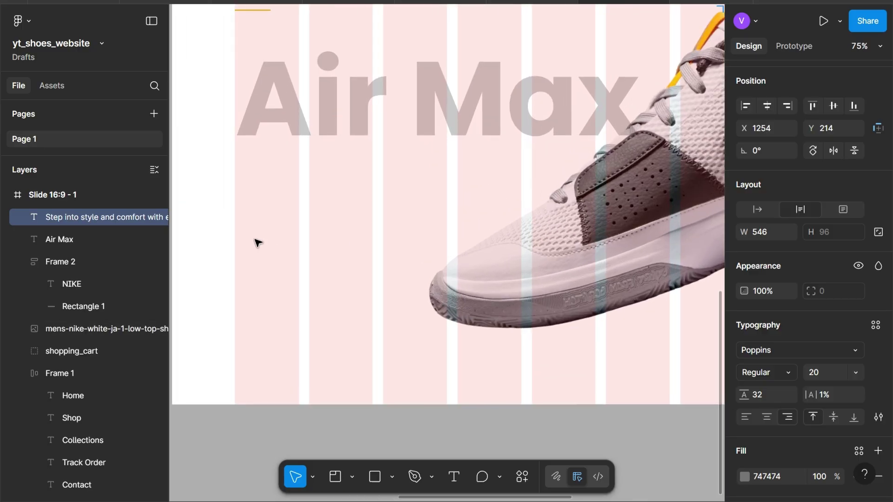
ctrl+scroll(254, 239, up, 1)
key(r)
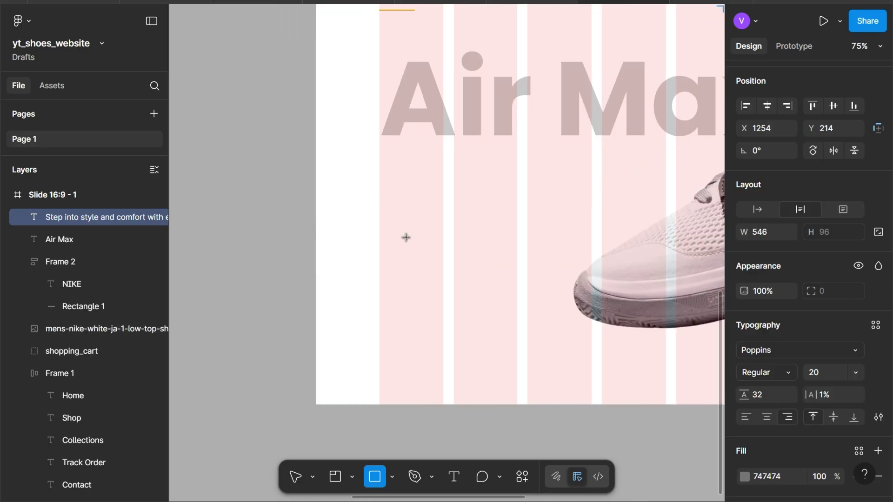
drag(394, 190, 494, 233)
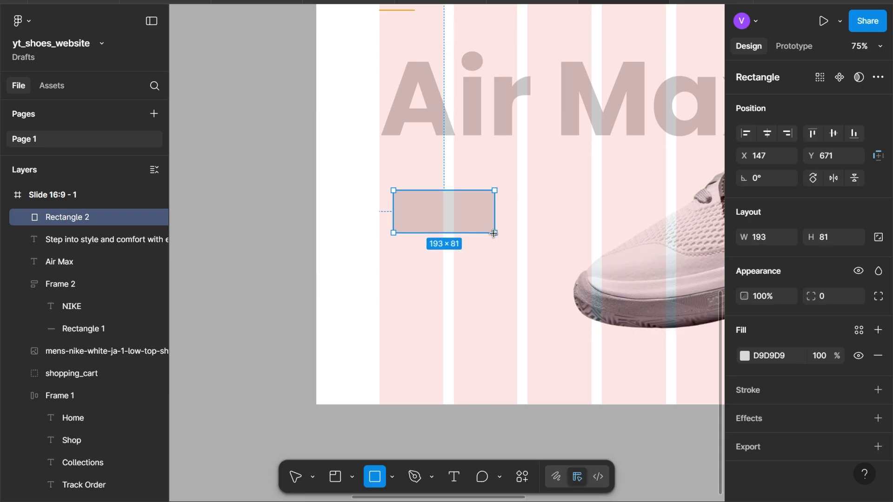
drag(494, 233, 502, 237)
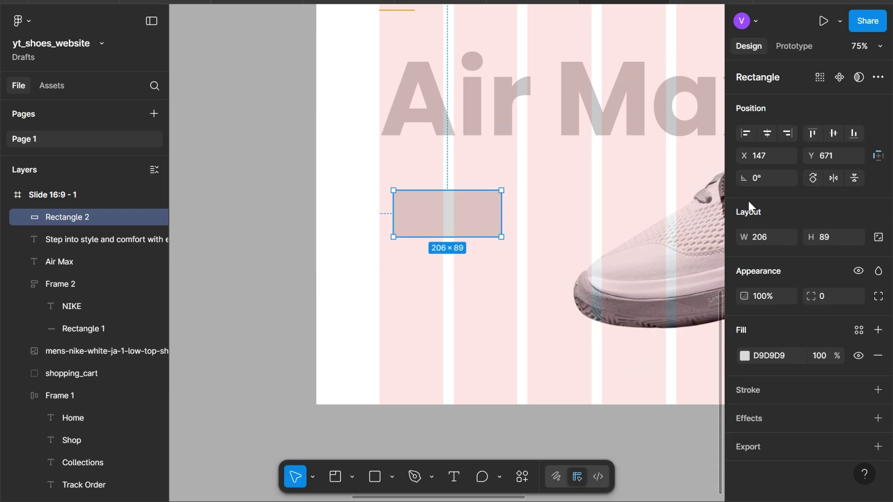
click(766, 245)
text(198)
key(Tab)
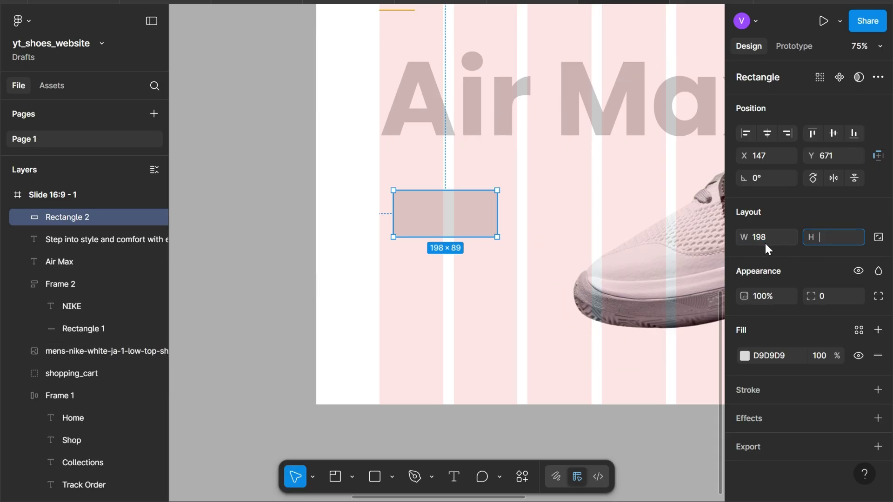
click(761, 237)
text(189)
key(Tab)
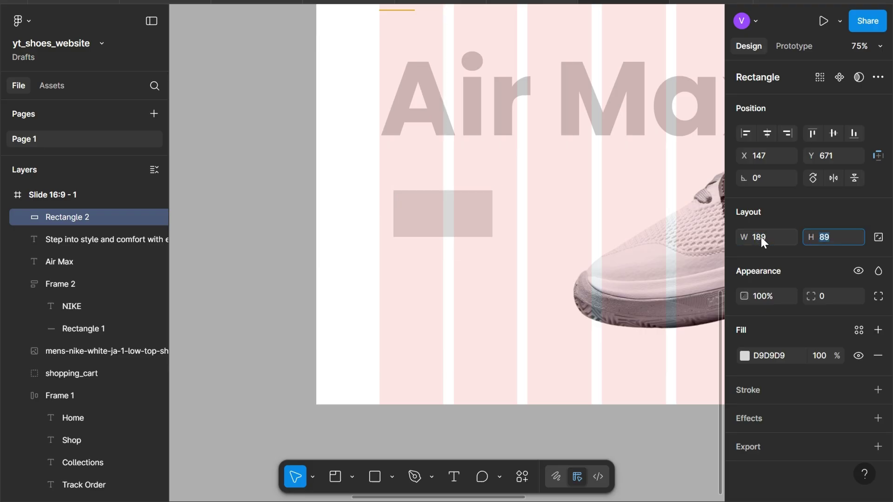
text(58)
key(Return)
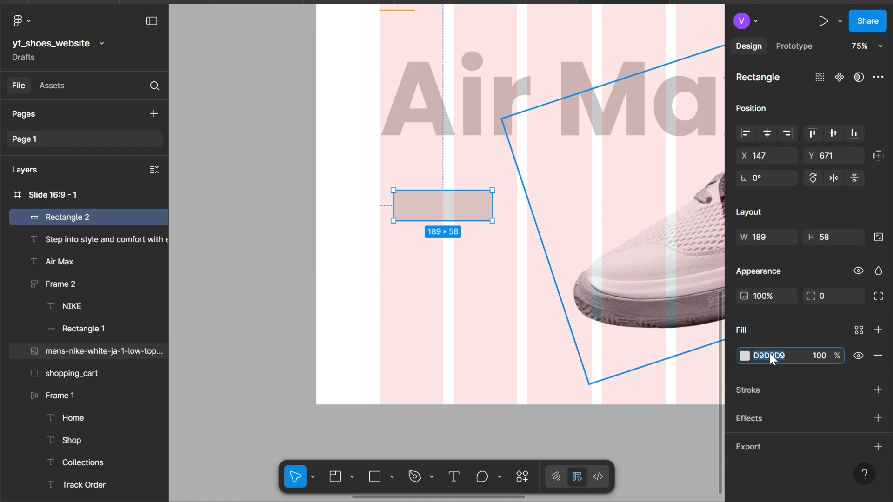
text(181818)
Give the rectangle a 181818 fill and matching 181818 stroke, then hide the fill.
key(Return)
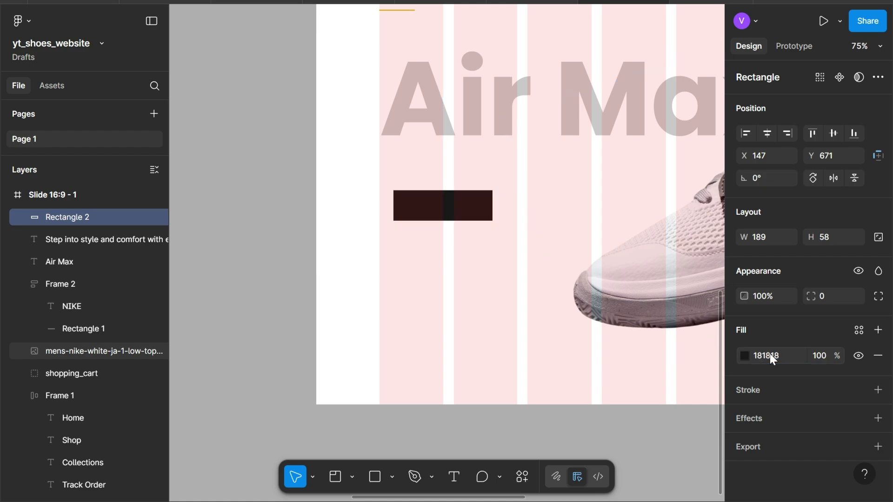
click(778, 356)
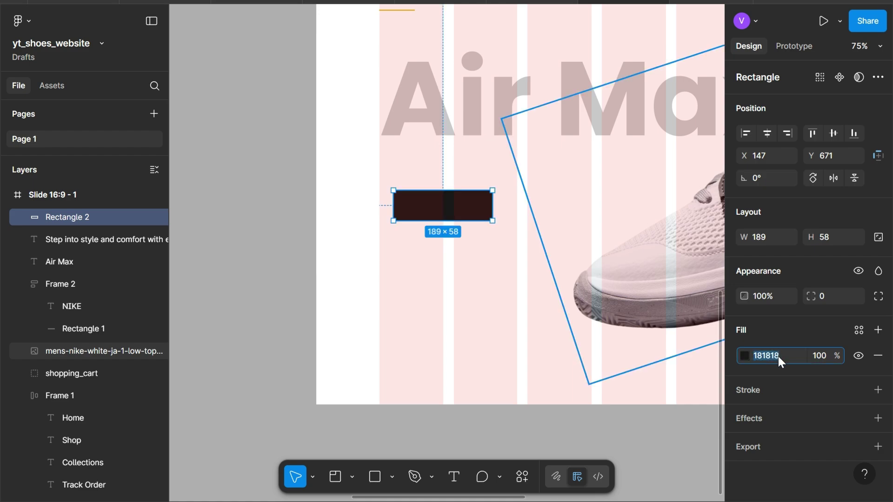
click(777, 394)
click(779, 415)
text(181818)
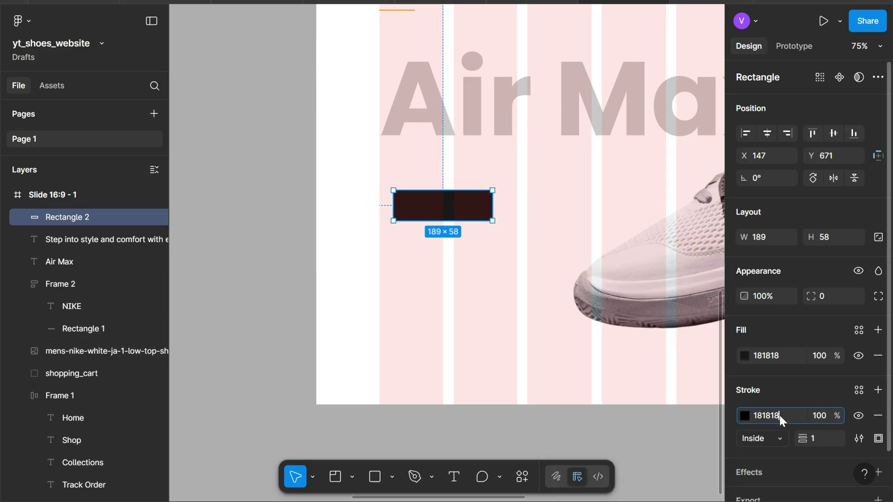
key(Return)
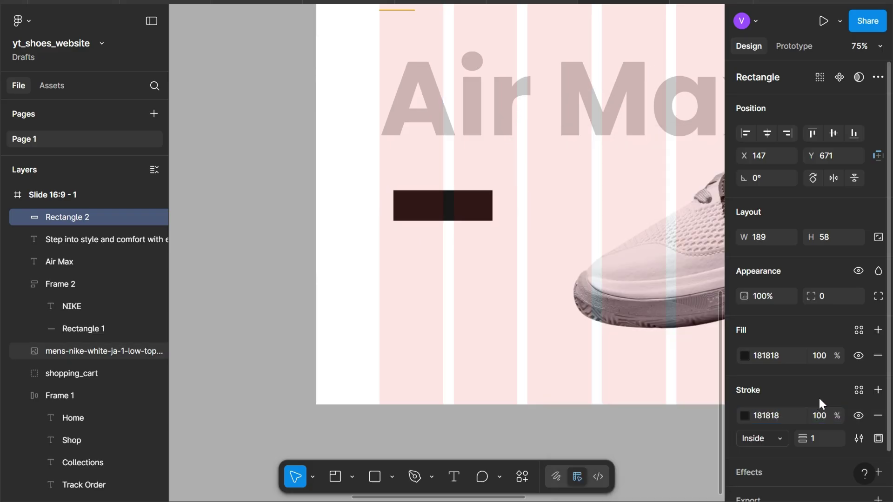
click(858, 356)
Round the pill's corners to 40, line it up under Air Max, and duplicate NIKE below it.
click(841, 296)
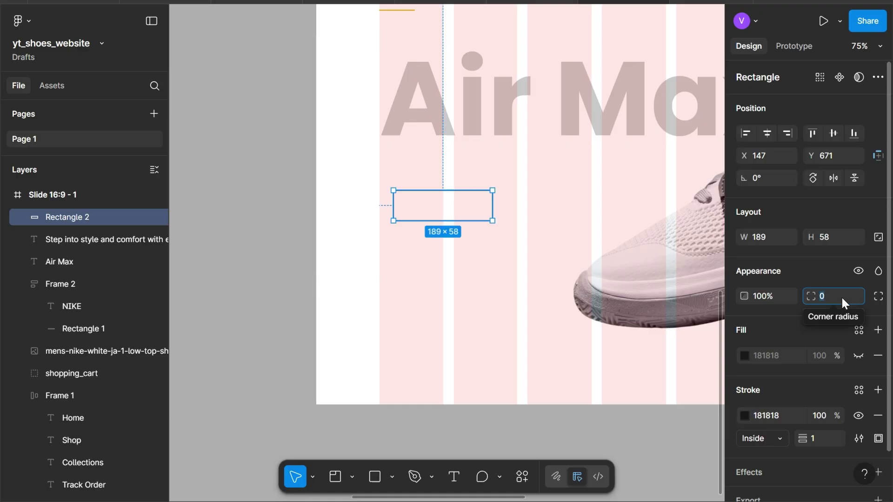
text(40)
key(Return)
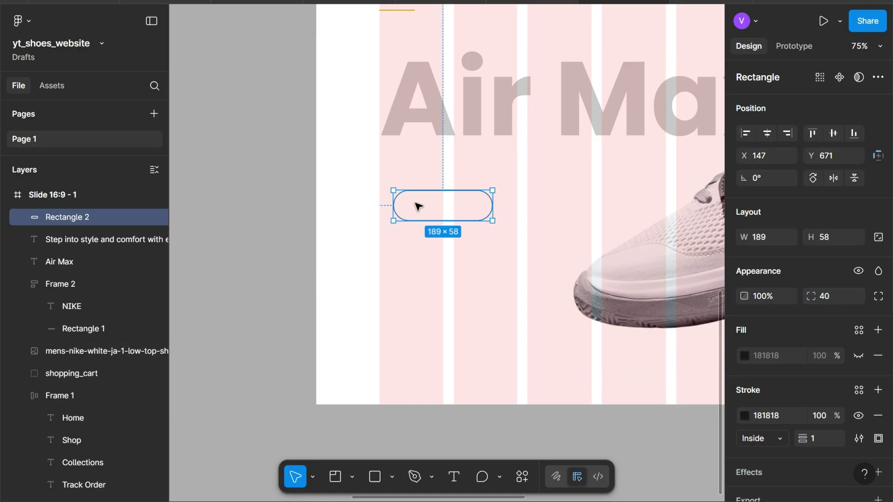
drag(421, 209, 407, 203)
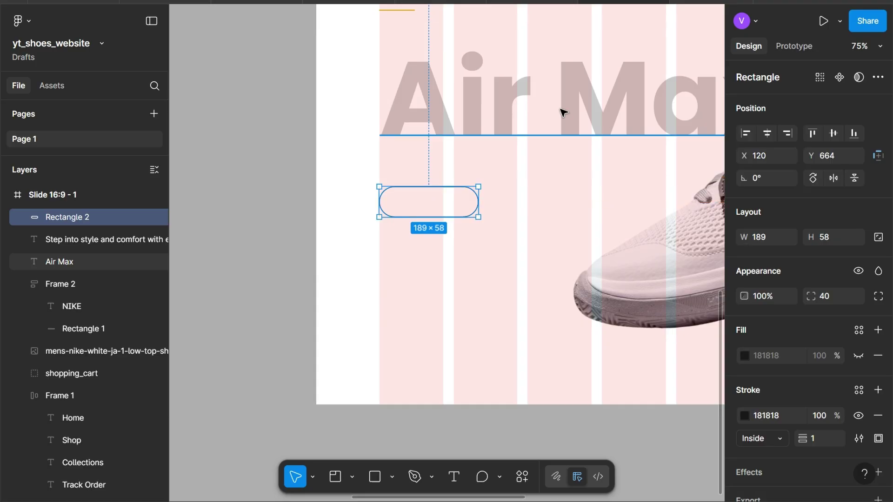
scroll(561, 111, up, 3)
drag(420, 96, 450, 348)
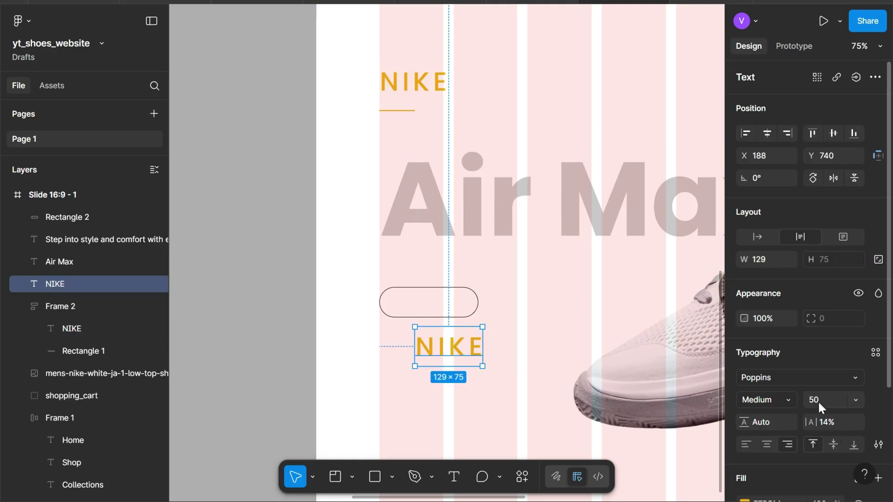
Set the copied NIKE text to size 20, auto width, with 1% letter spacing.
text(0)
key(Return)
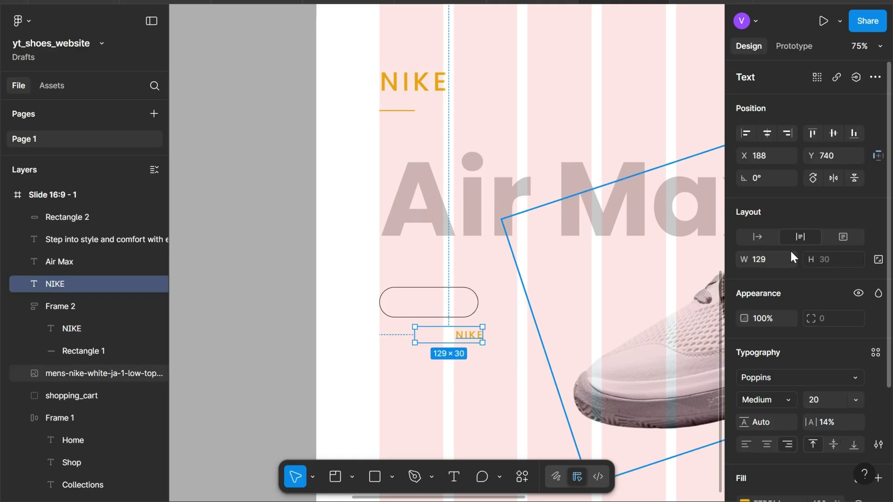
click(769, 239)
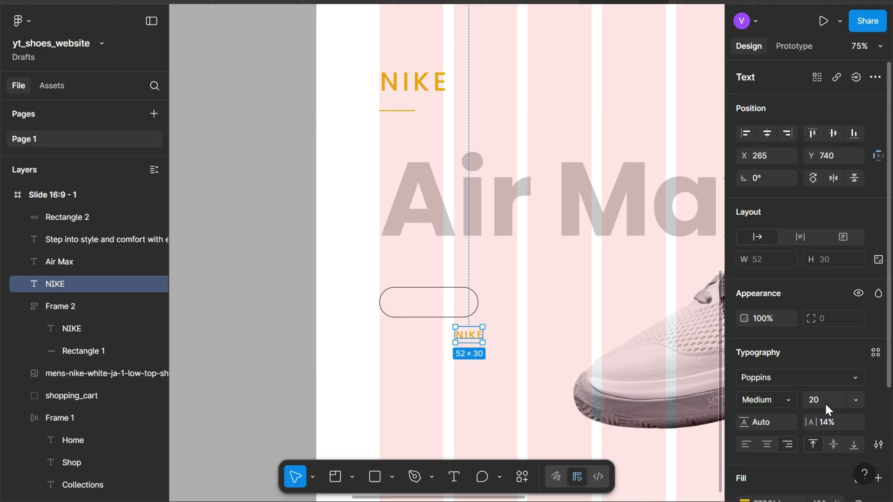
click(829, 423)
text(1)
key(Return)
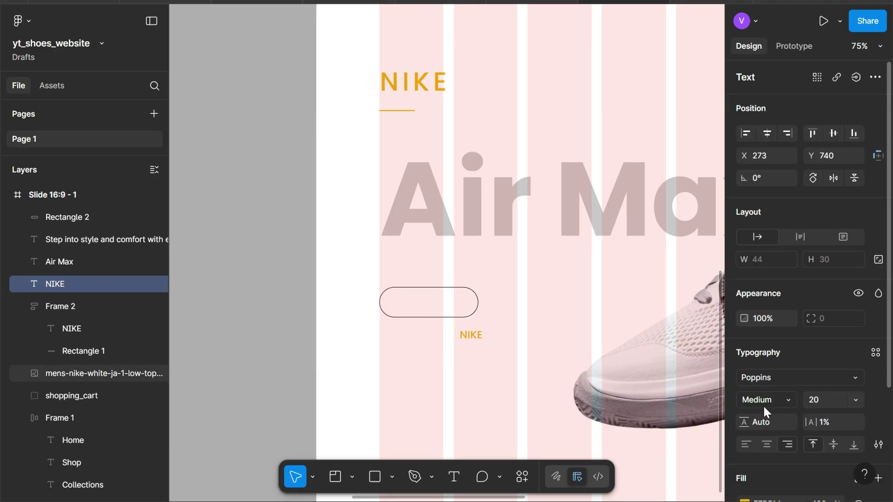
Retype the copy as SHOP NOW and colour it 181818.
double_click(473, 335)
text(SHOP)
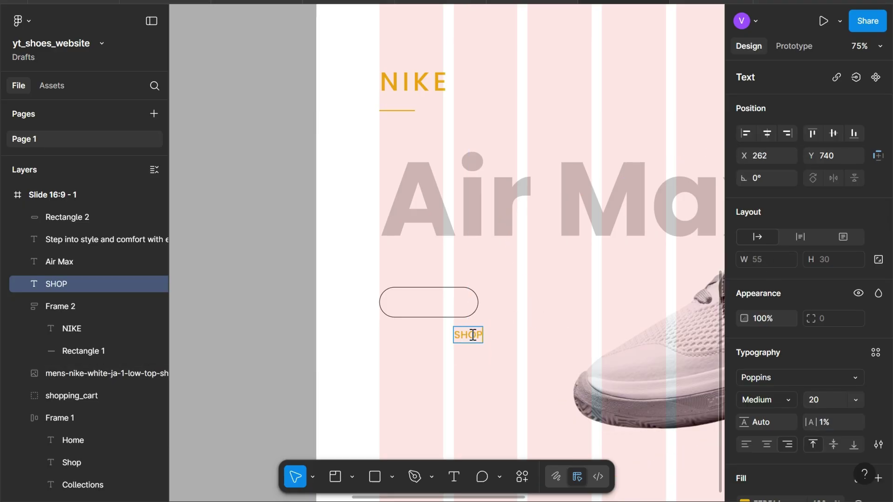
text( NOW)
key(Escape)
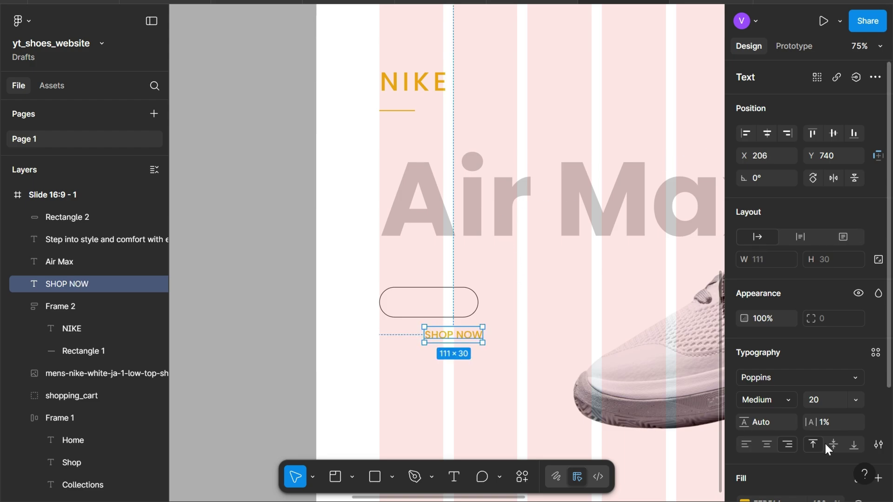
scroll(824, 442, down, 3)
click(784, 383)
text(181818)
key(Return)
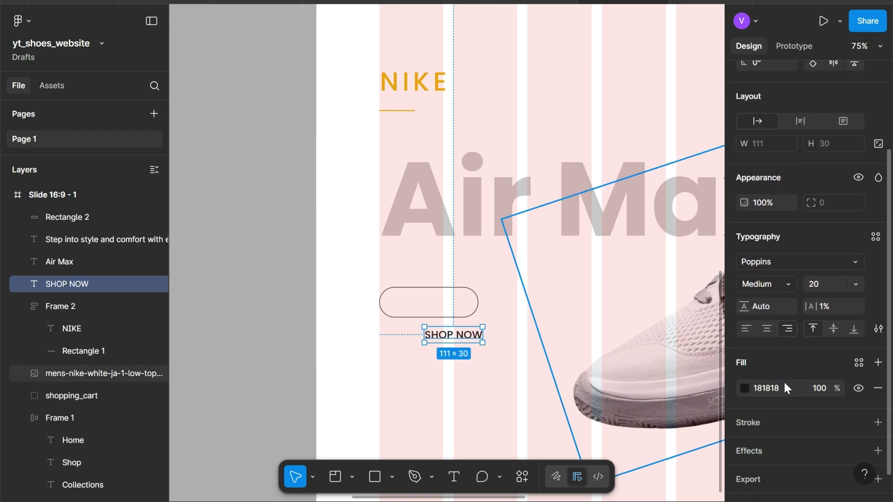
ctrl+scroll(417, 313, up, 5)
Centre SHOP NOW in the pill, wrap both in auto layout, and set line height 37.
drag(531, 370, 480, 291)
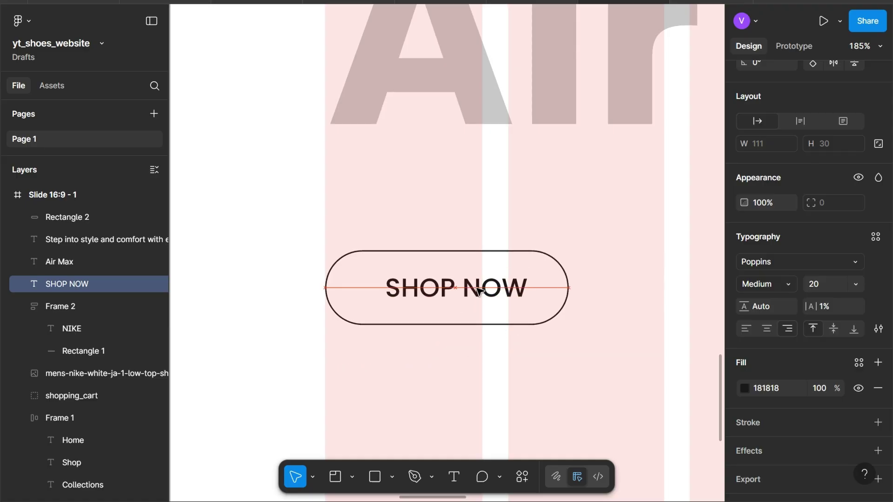
shift+click(449, 252)
key(shift+a)
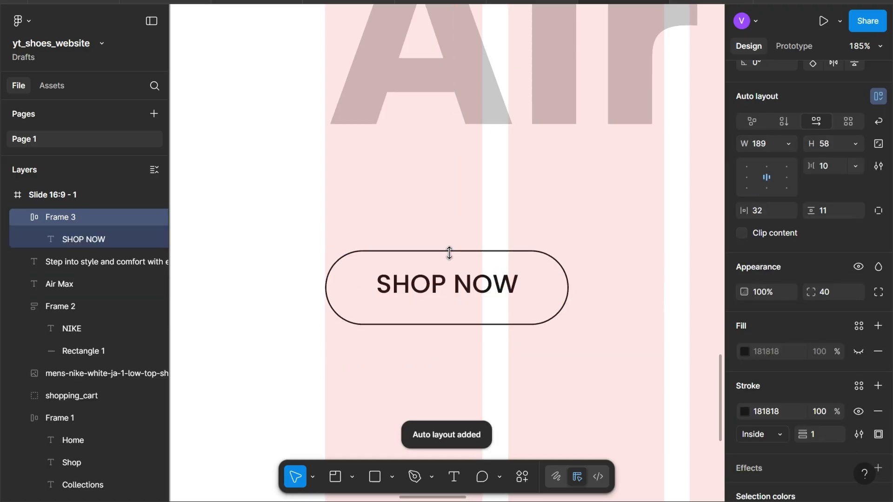
double_click(434, 292)
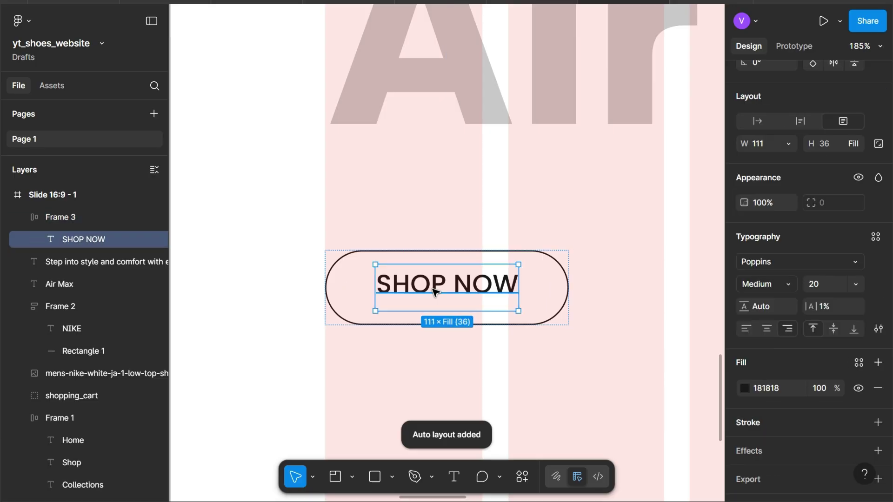
click(771, 310)
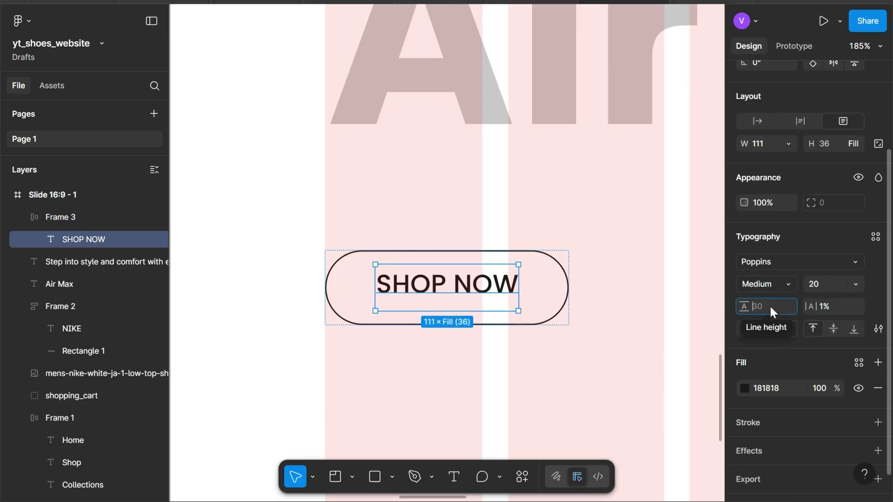
key(Up)
key(Up)
key(Up)
key(Up)
key(Up)
key(Up)
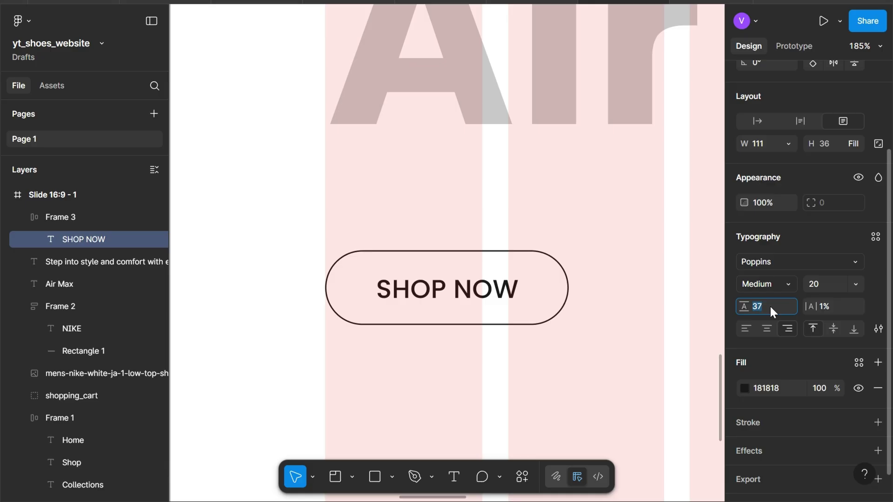
key(Return)
click(664, 282)
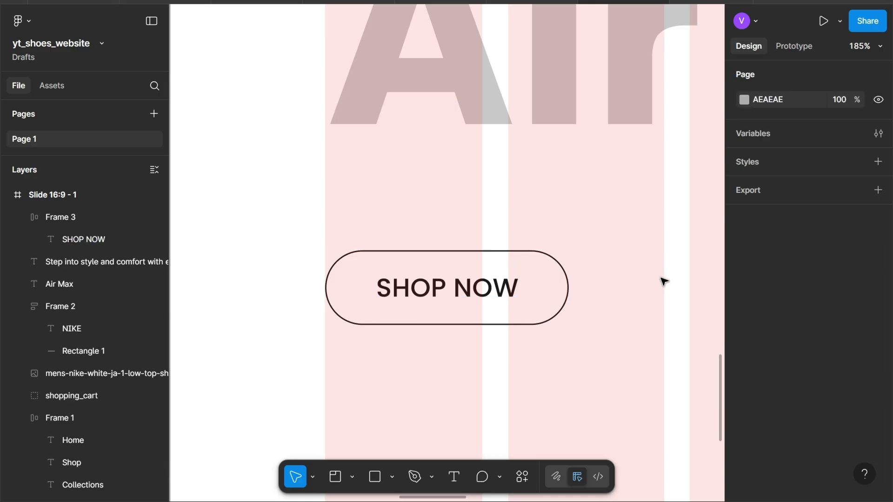
ctrl+scroll(664, 281, down, 5)
Present the landing page scaled to fill the screen, then return to editing.
click(642, 337)
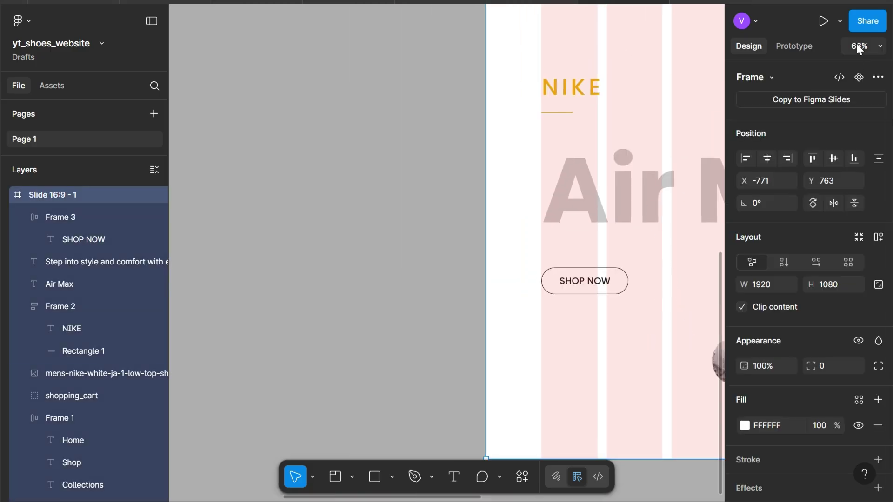
click(821, 20)
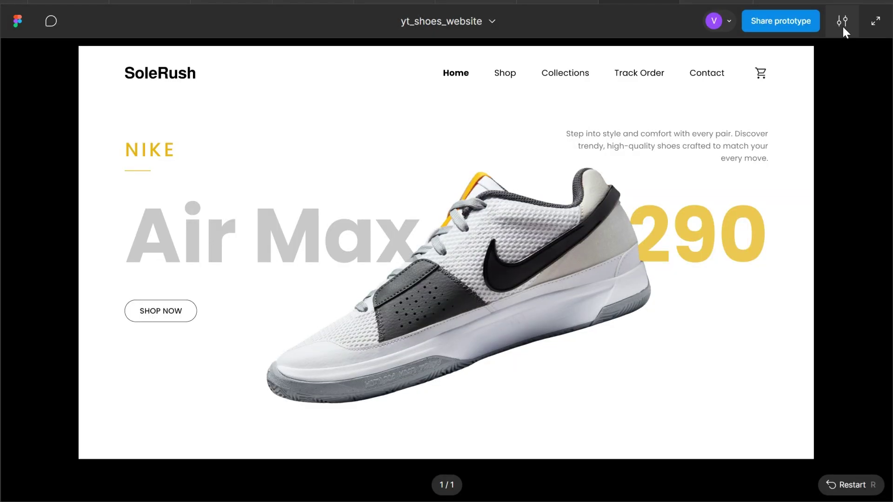
click(843, 22)
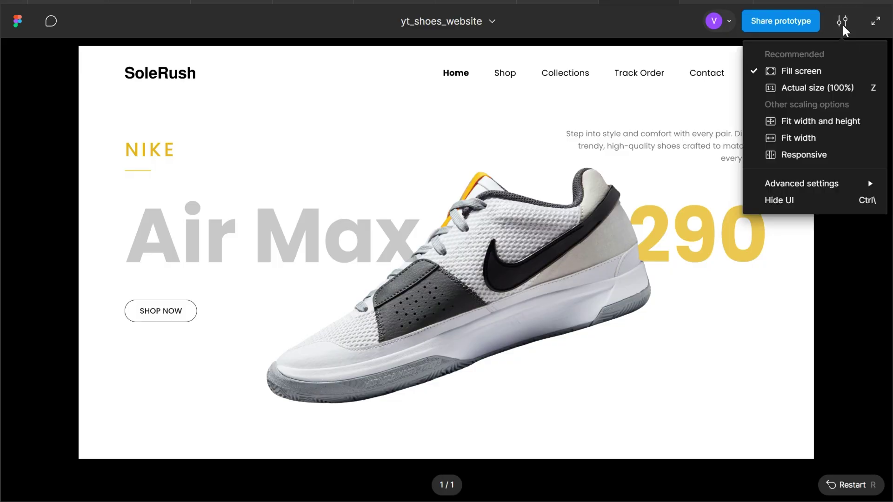
click(811, 156)
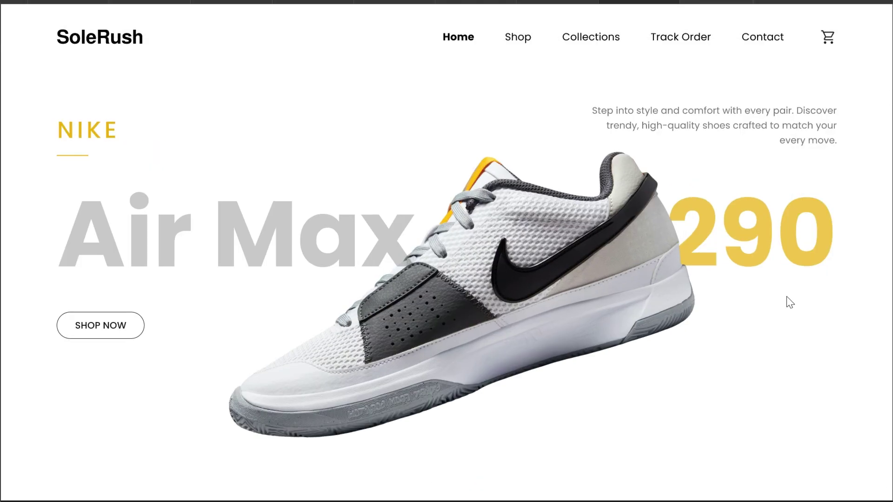
key(Escape)
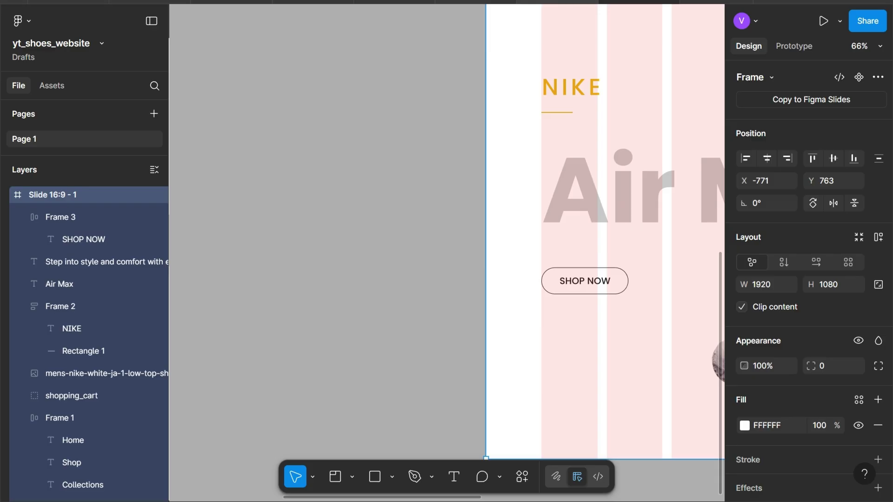
Nudge the SHOP NOW button up toward Air Max and preview the result.
click(597, 269)
key(shift+Up)
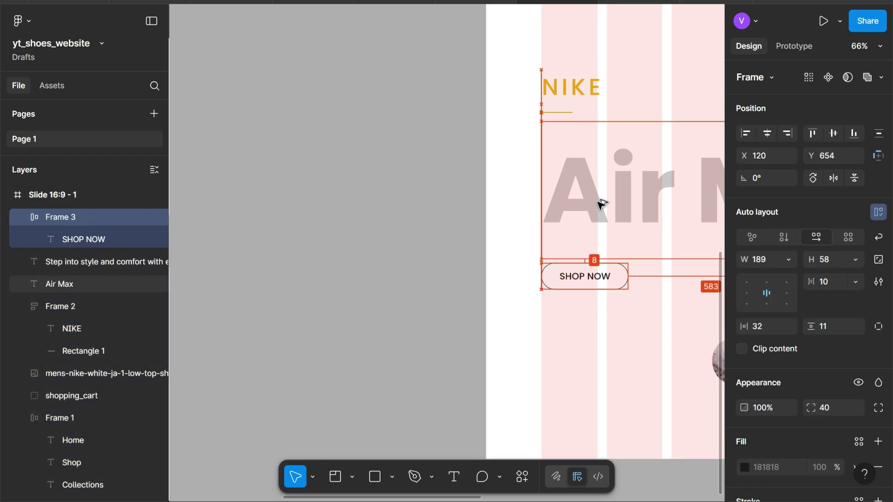
key(shift+Up)
key(shift+Up)
key(Down)
key(shift+Up)
key(shift+Up)
key(shift+Up)
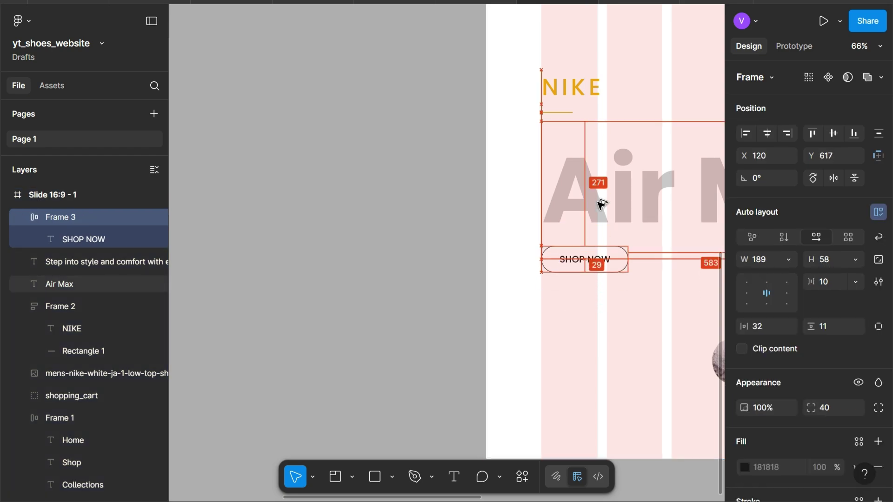
key(shift+Down)
key(shift+Down)
key(shift+Down)
scroll(600, 279, down, 2)
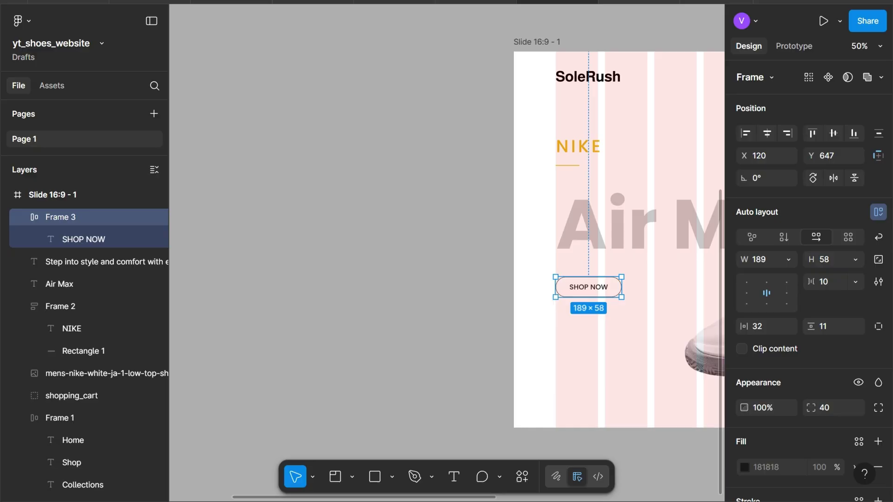
key(ctrl+alt+Return)
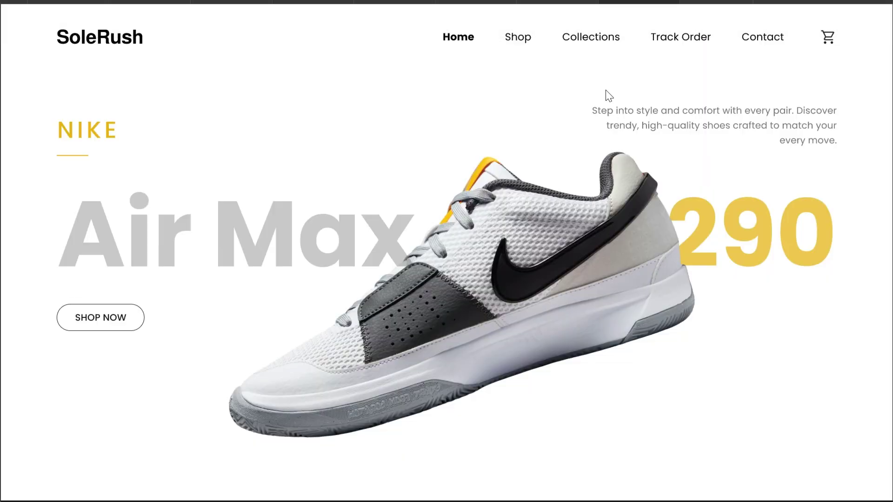
key(Escape)
Move the NIKE label group slightly down and preview the slide again.
click(569, 137)
drag(570, 134, 575, 137)
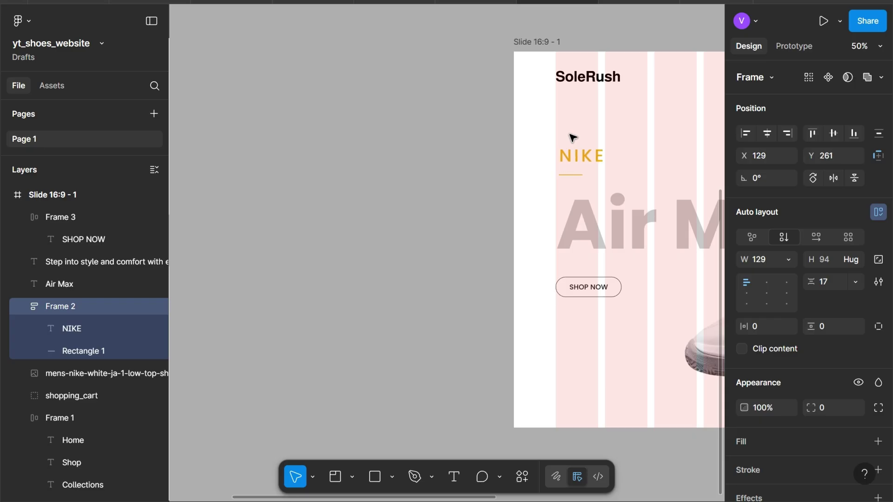
key(ctrl+alt+Return)
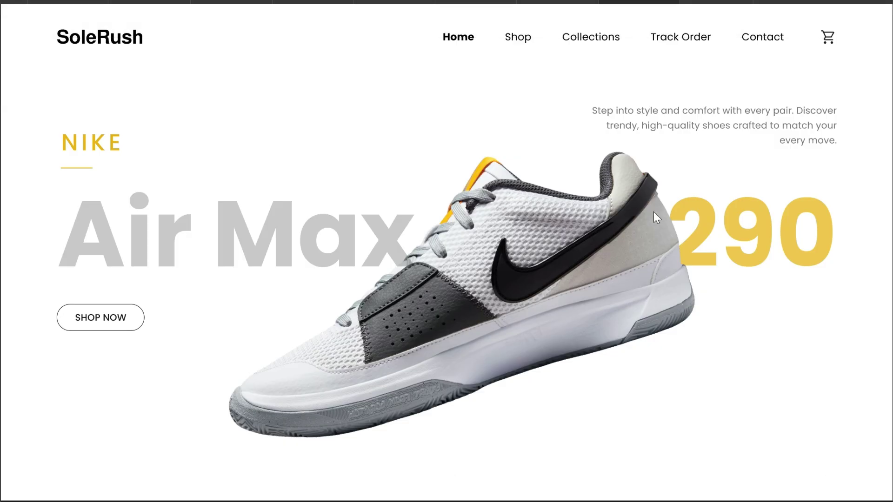
mouse_move(447, 21)
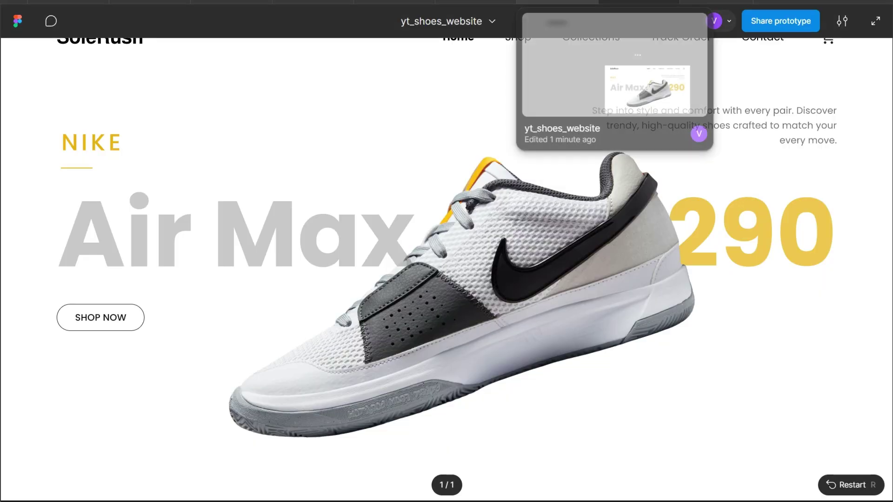
key(Escape)
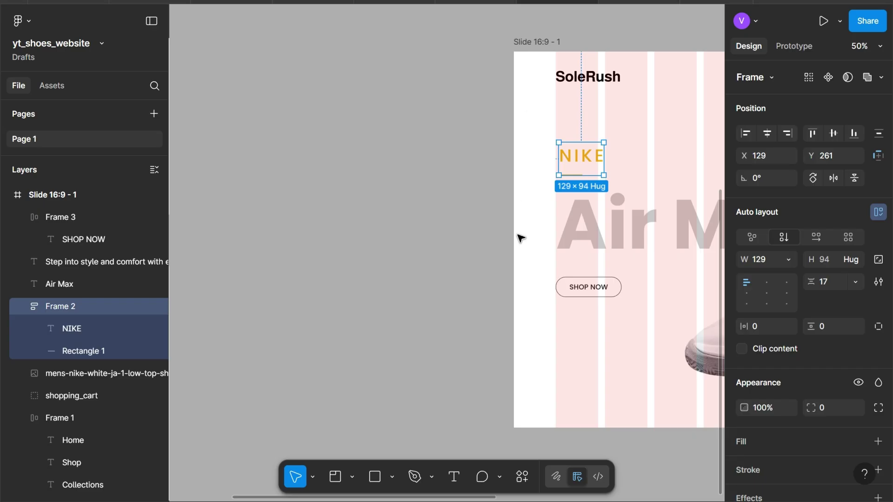
Shift the SHOP NOW button up to 120, 629 and check it in preview.
click(591, 294)
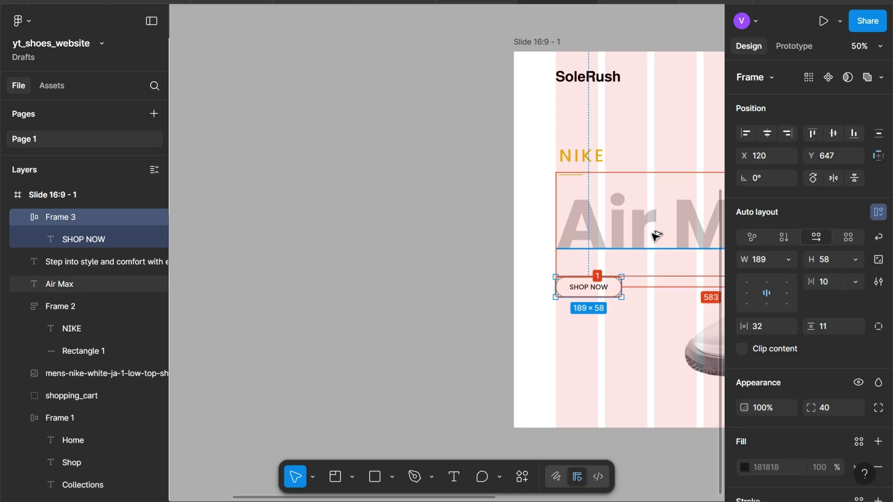
key(shift+Up)
key(shift+Up)
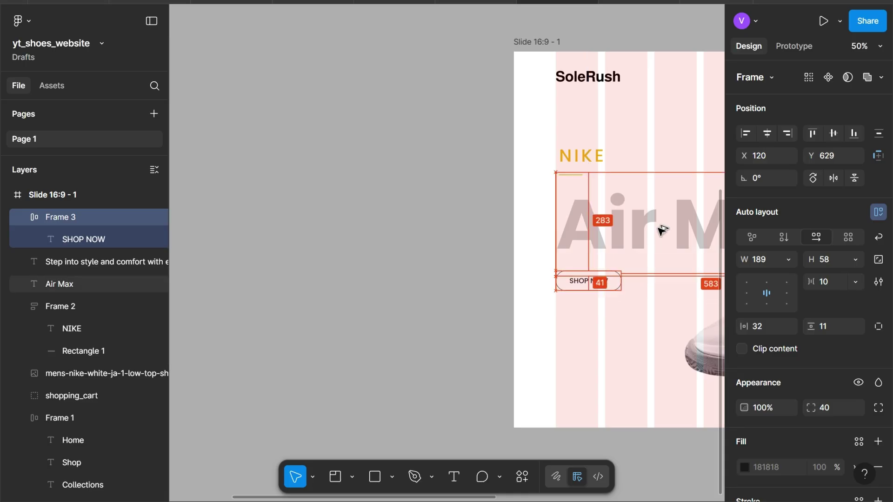
key(ctrl+alt+Return)
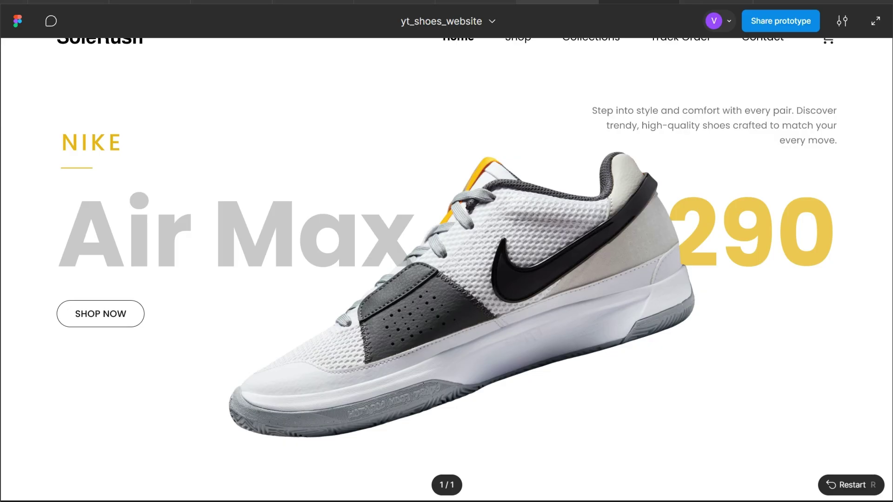
key(Escape)
scroll(524, 233, right, 2)
scroll(524, 233, down, 1)
click(515, 328)
Draw a 1920×286 rectangle centred horizontally and aligned to the slide's bottom.
key(r)
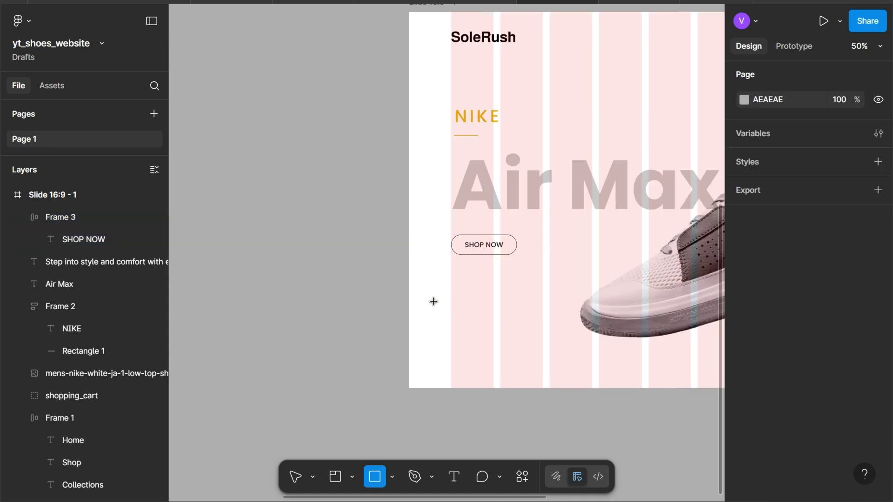
drag(439, 364, 615, 303)
text(1920)
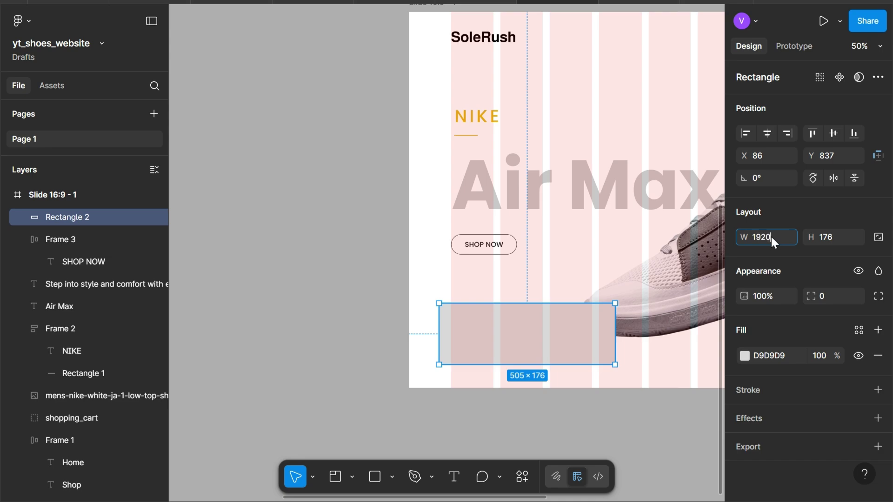
key(Tab)
text(286)
key(Return)
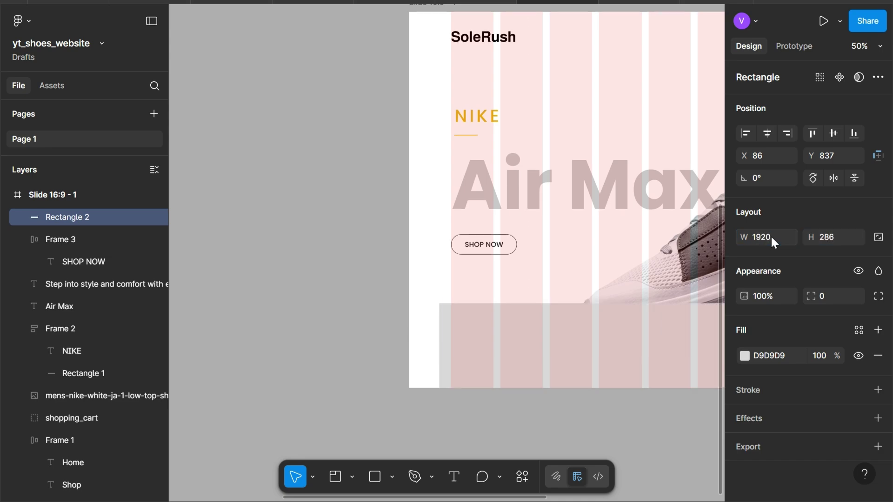
click(769, 130)
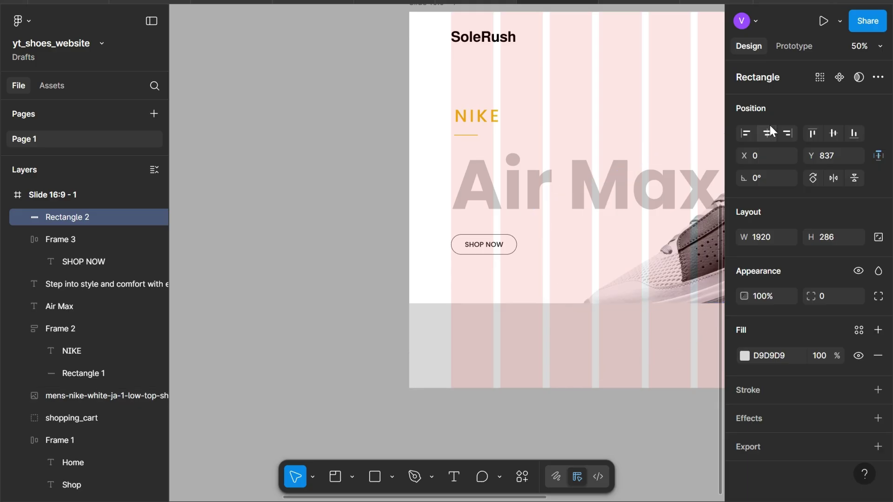
click(854, 134)
Fill the band with grey 797C82 and send it behind the shoe.
click(784, 356)
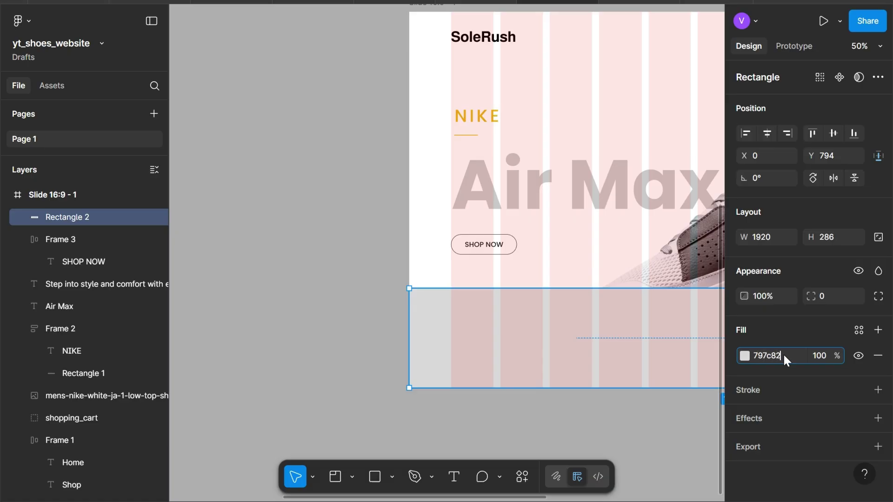
key(Return)
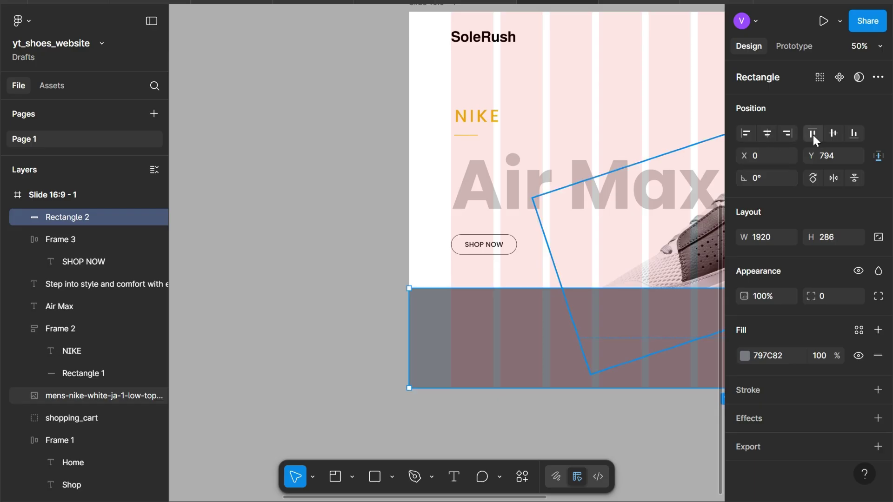
key(ctrl+shift+bracketleft)
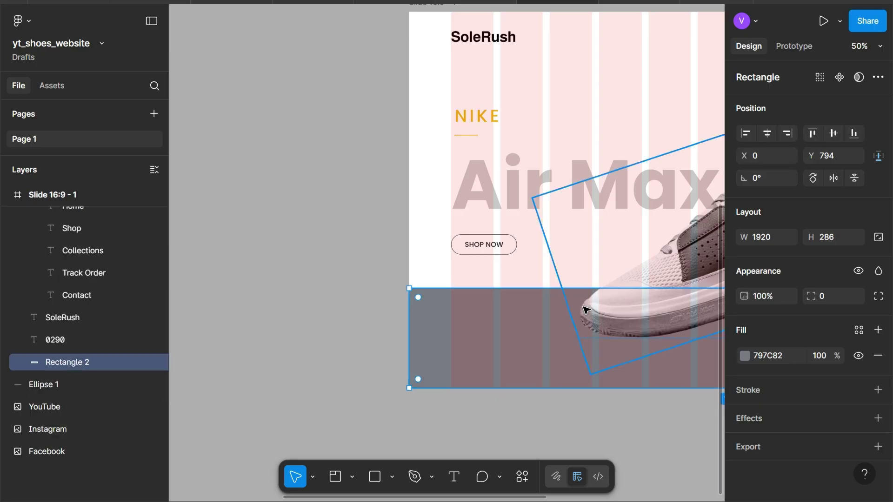
scroll(512, 298, right, 3)
scroll(511, 297, down, 1)
Duplicate the Air Max headline down onto the grey band and retype it as 'Just'.
click(436, 174)
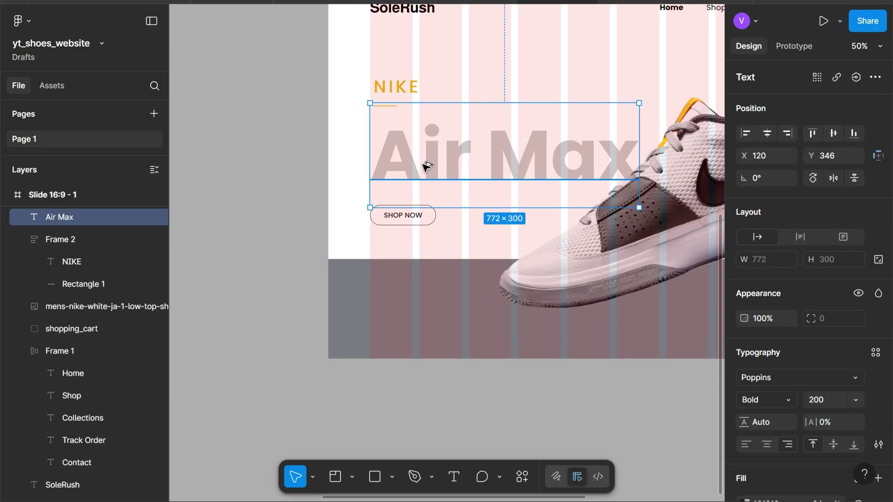
alt+drag(424, 166, 415, 319)
double_click(415, 319)
text(JUS)
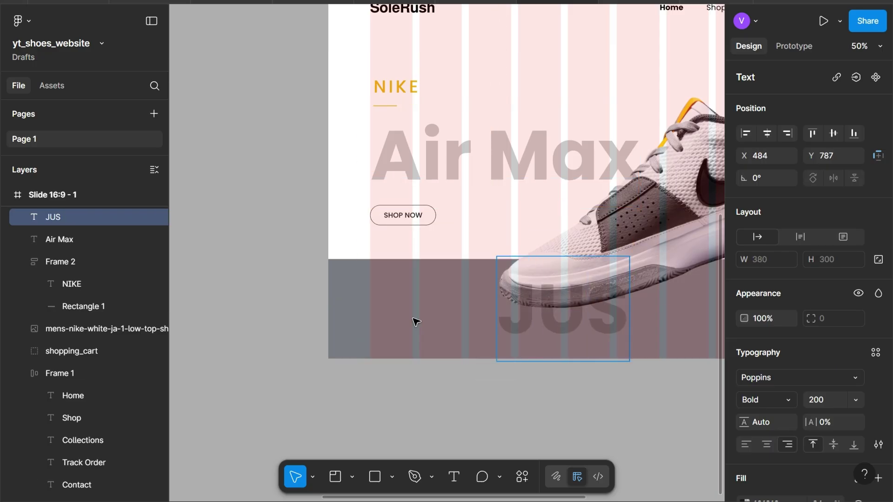
text(R)
key(BackSpace)
key(BackSpace)
key(BackSpace)
text(us)
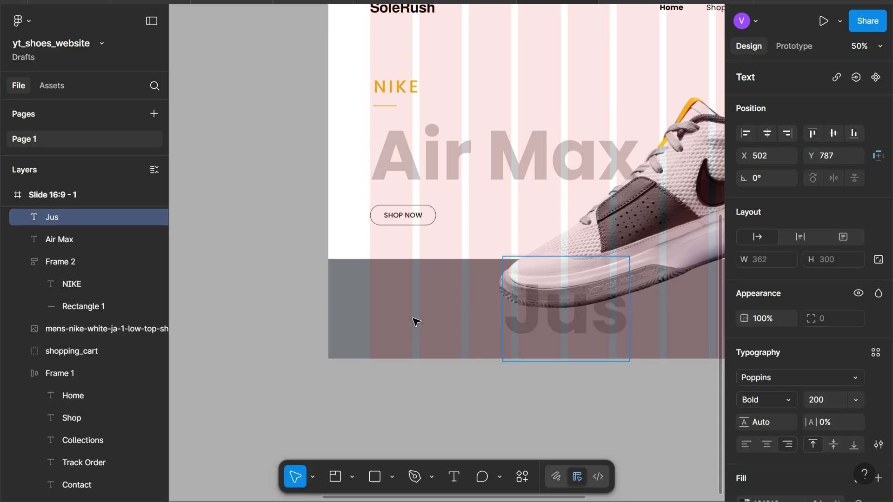
text(y)
key(BackSpace)
Finish typing 'Just', move it left, and set size 120 with 4% letter spacing.
text(t)
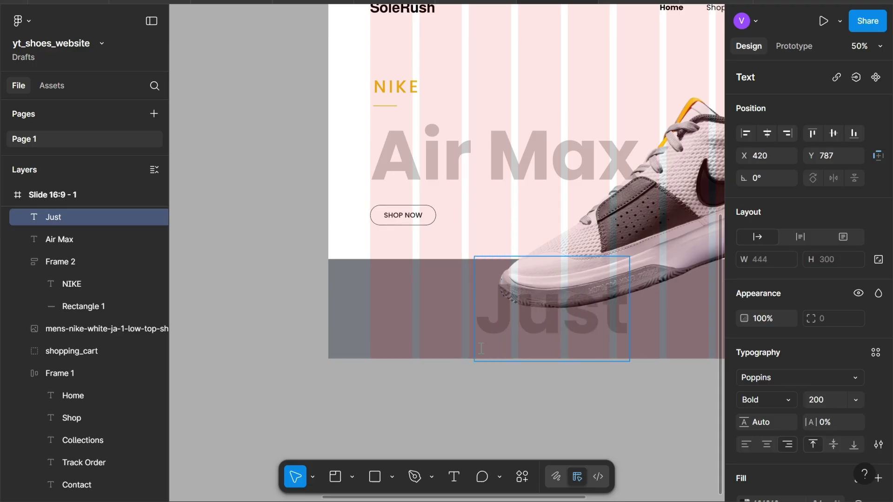
key(Escape)
drag(567, 341, 451, 332)
text(120)
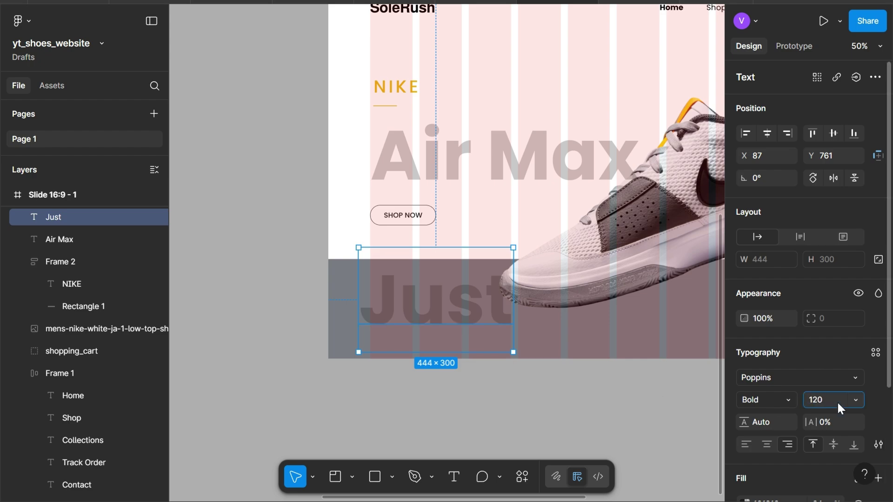
key(Return)
click(842, 424)
text(4)
key(Return)
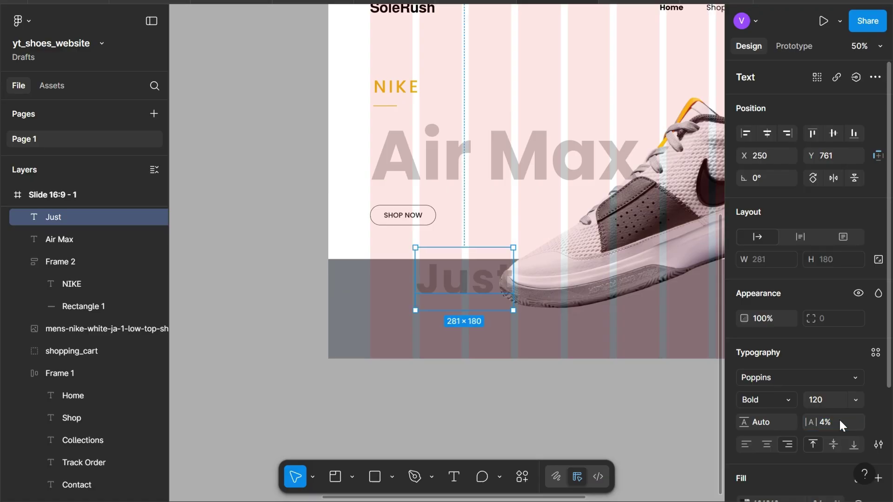
Make Just outline-only white text with a 94% opacity stroke at the band's left edge.
scroll(838, 418, down, 3)
click(781, 372)
text(FFFFFF)
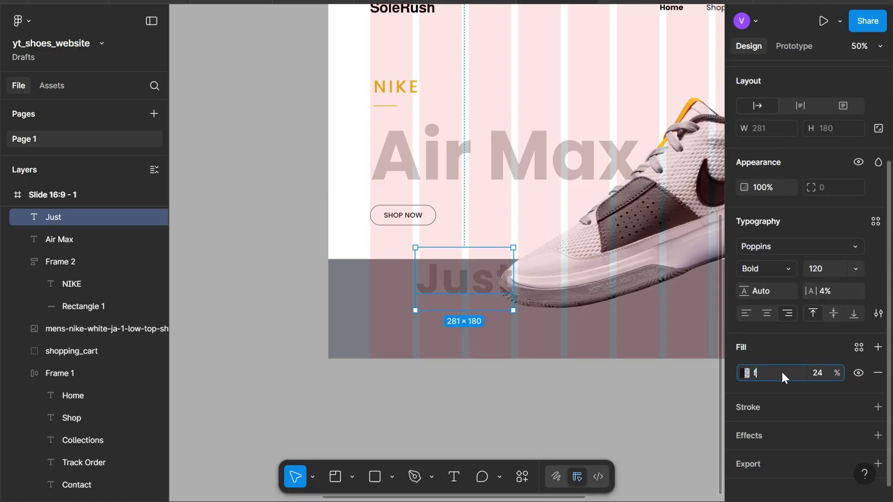
key(Return)
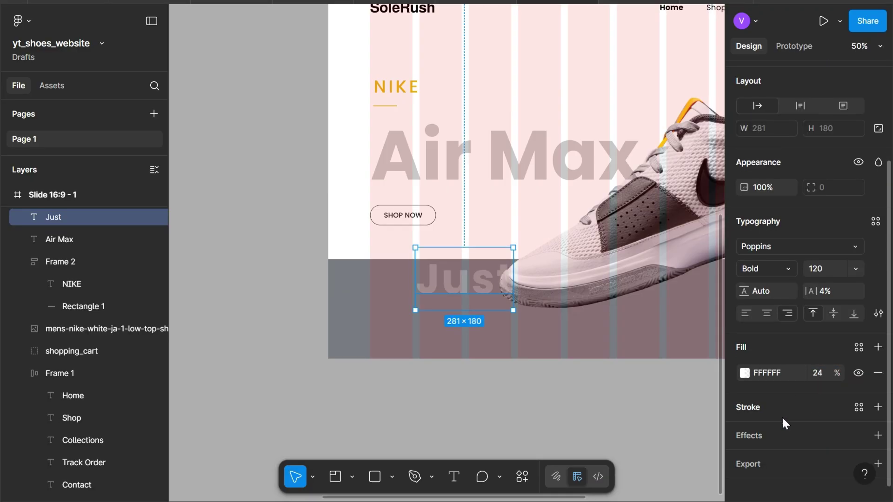
click(782, 413)
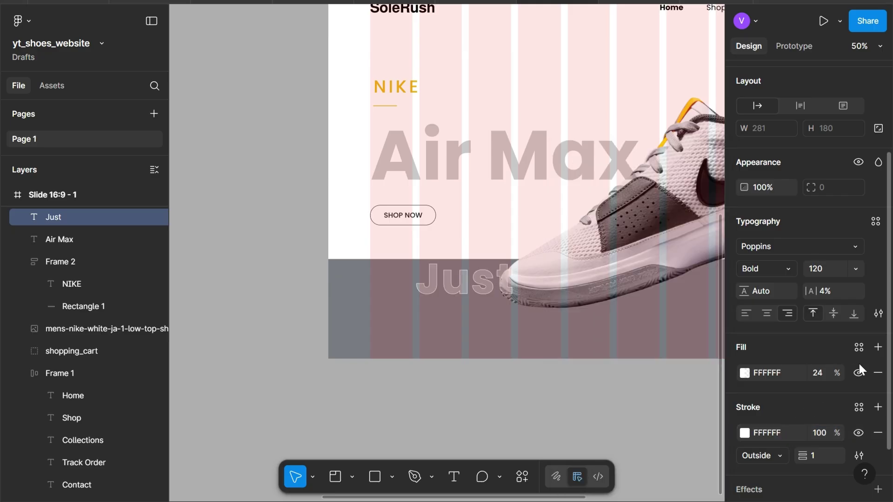
click(859, 372)
click(823, 433)
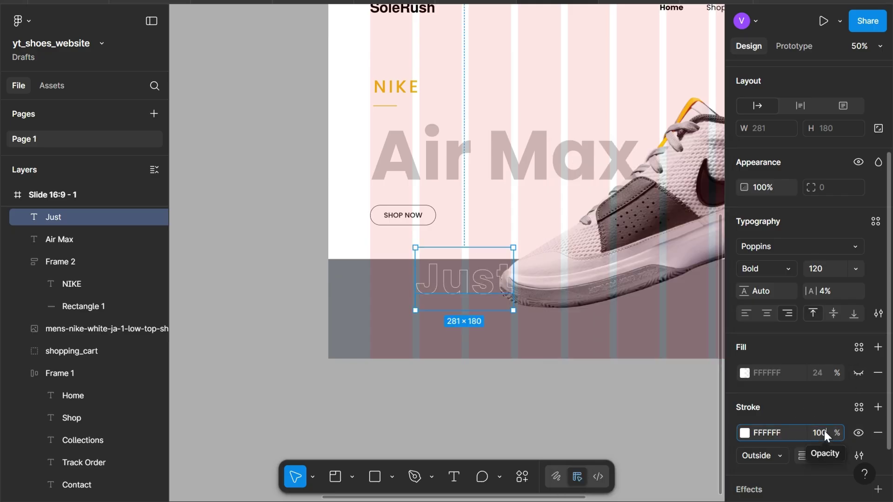
text(94)
key(Return)
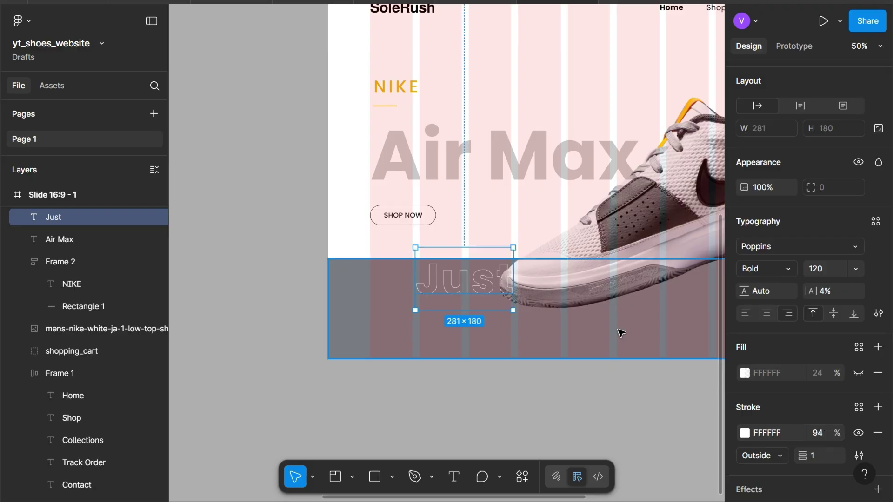
mouse_move(462, 277)
mouse_down()
mouse_move(430, 290)
mouse_move(339, 285)
mouse_up()
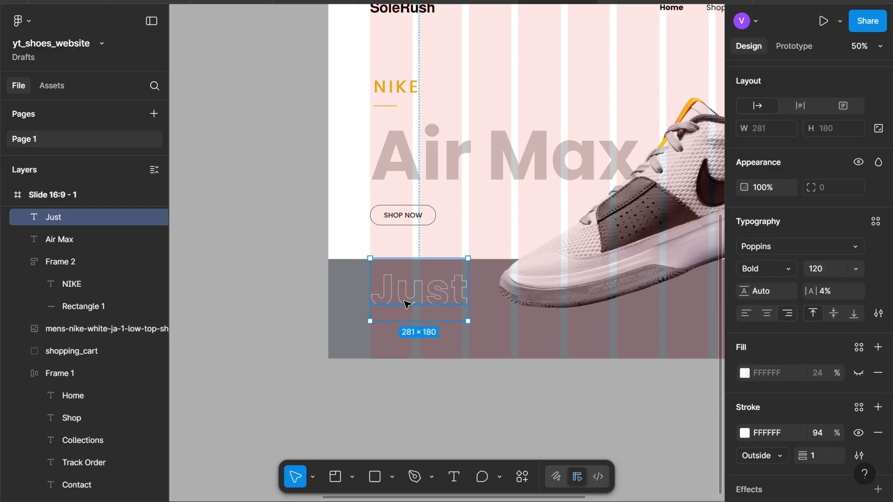
Duplicate 'Just' below itself and retype the copy as 'Do it'.
drag(424, 303, 423, 336)
double_click(424, 336)
text(Do)
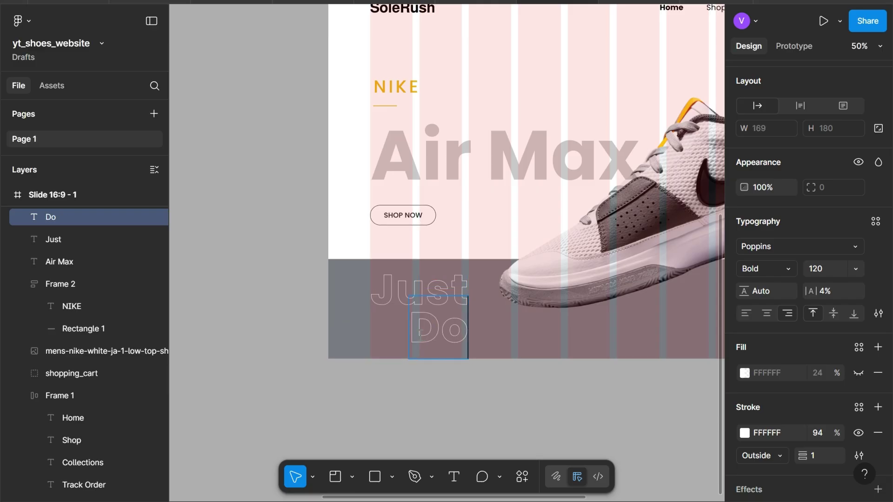
text( i)
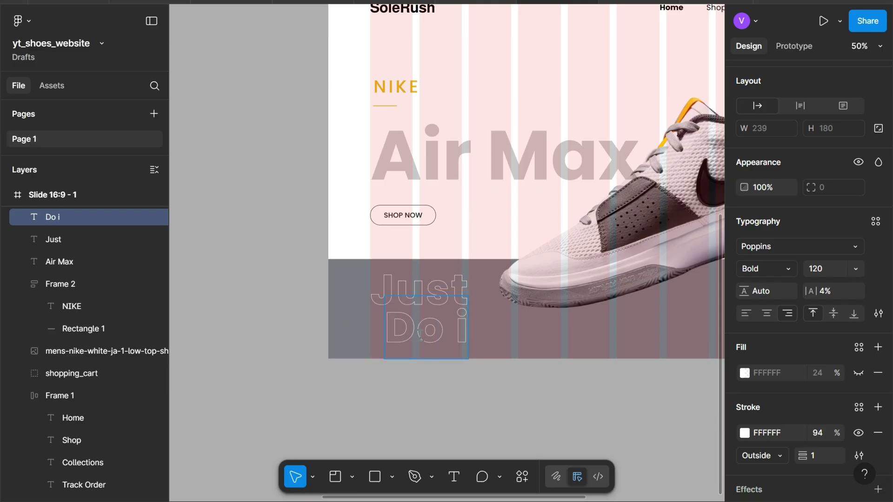
text(t)
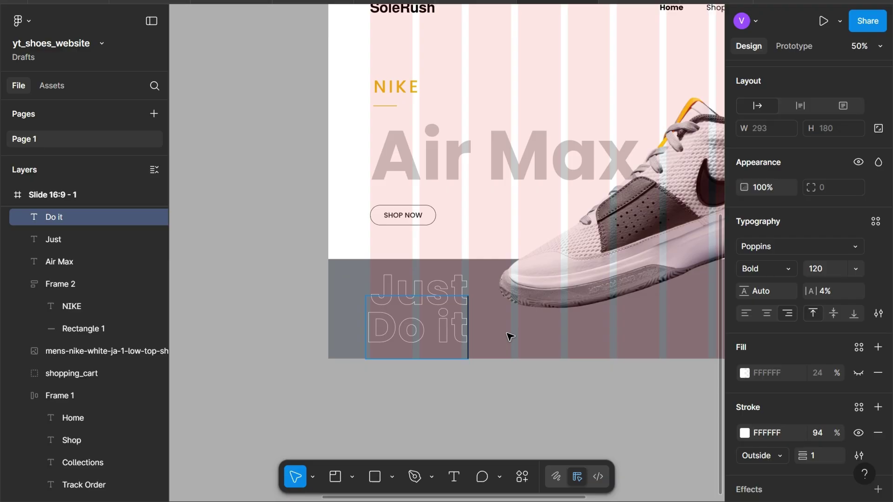
key(Escape)
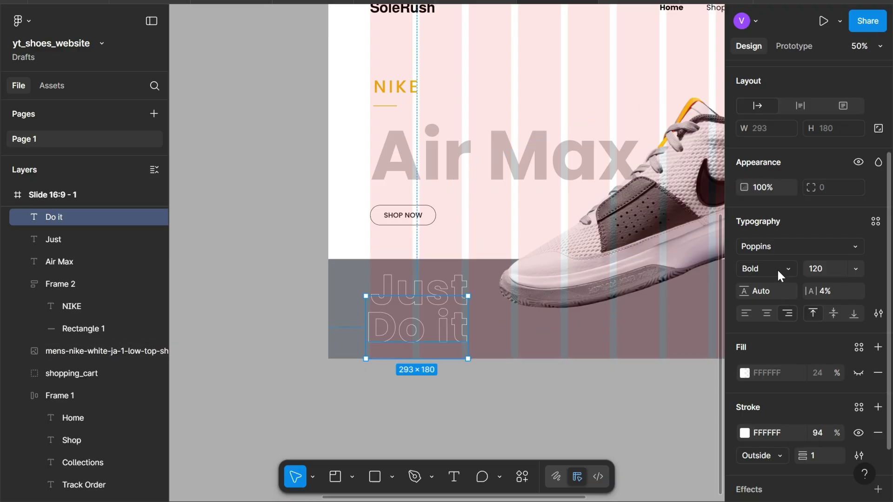
click(821, 263)
Make 'Do it' 64 px and place it left-aligned just beneath 'Just'.
text(64)
key(Return)
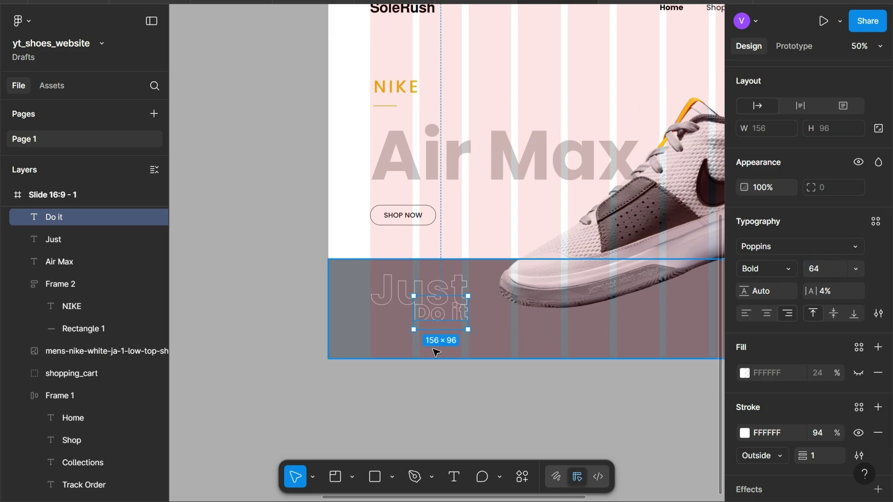
scroll(436, 353, up, 3)
scroll(437, 352, down, 2)
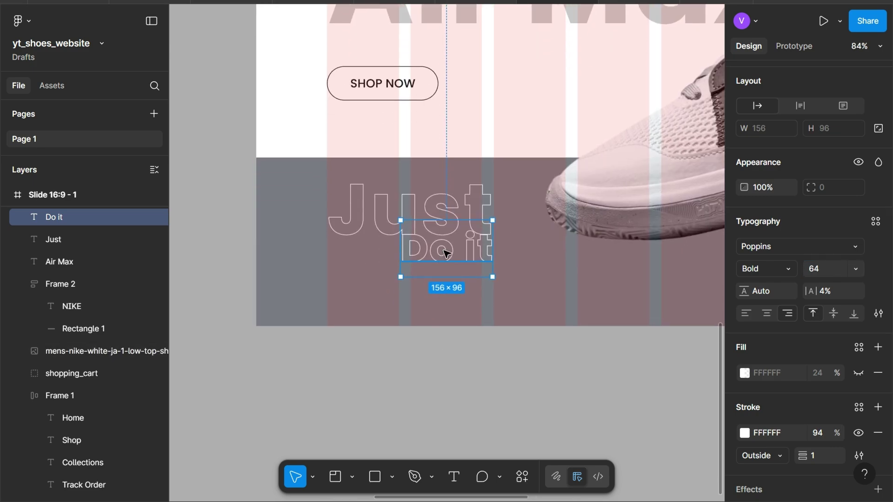
drag(446, 252, 373, 279)
key(alt)
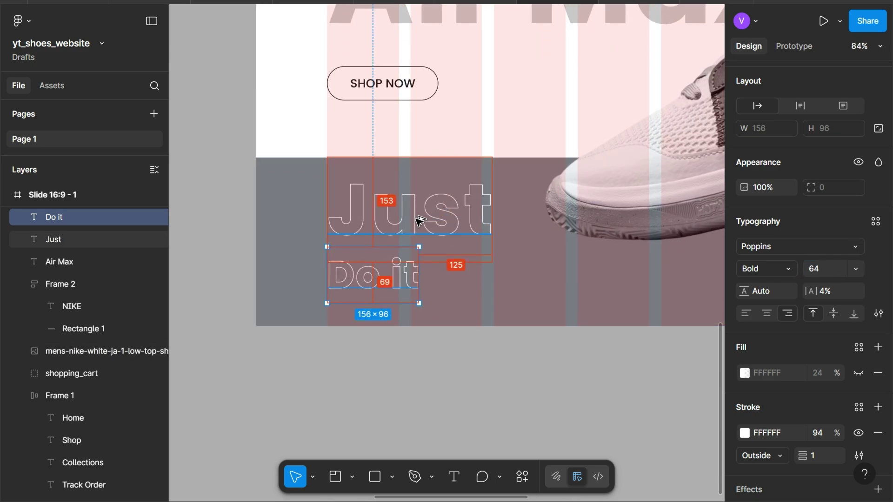
key(Down)
key(Down)
key(Down)
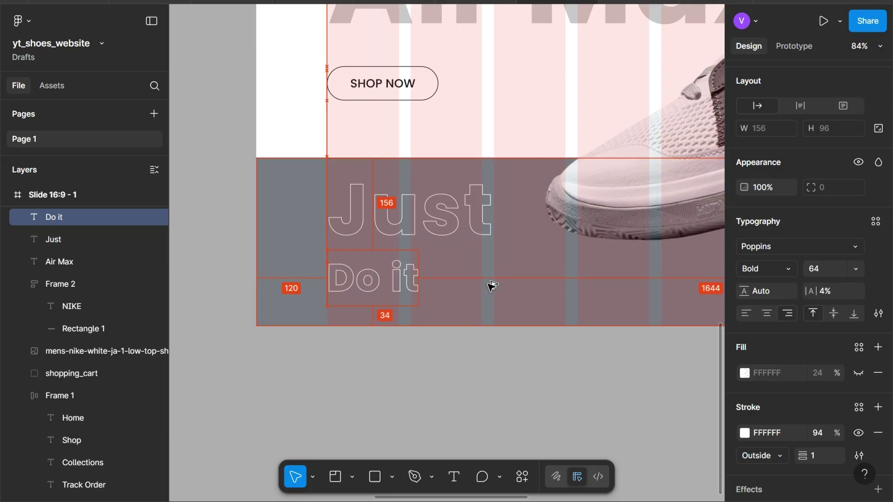
key(Down)
key(Down)
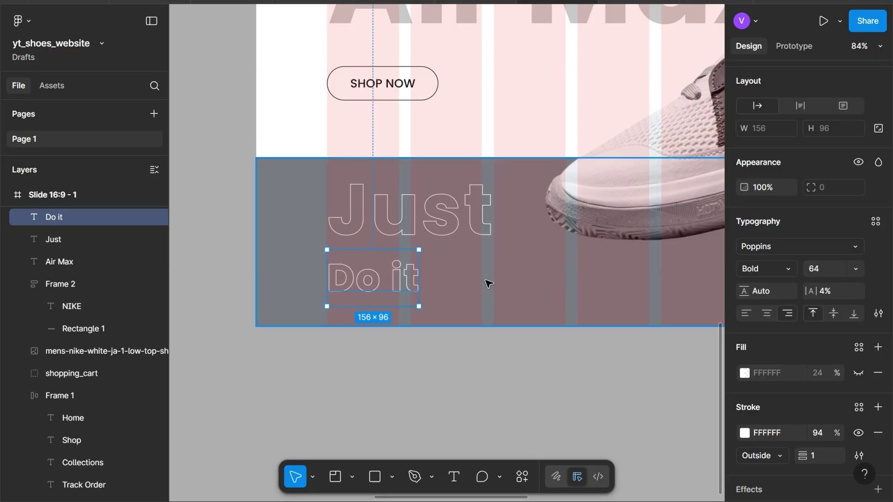
Draw a thin vertical rectangle 64 high with FFFFFF fill beside 'Do it'.
click(493, 284)
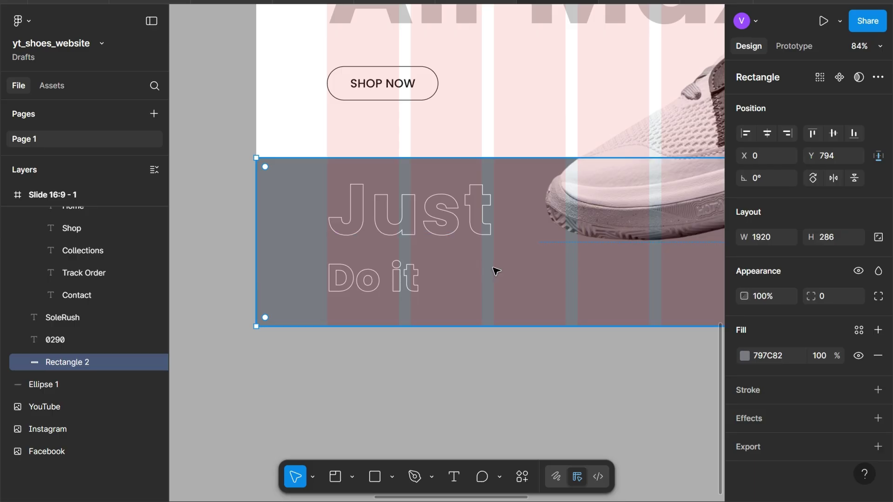
key(r)
drag(482, 262, 482, 315)
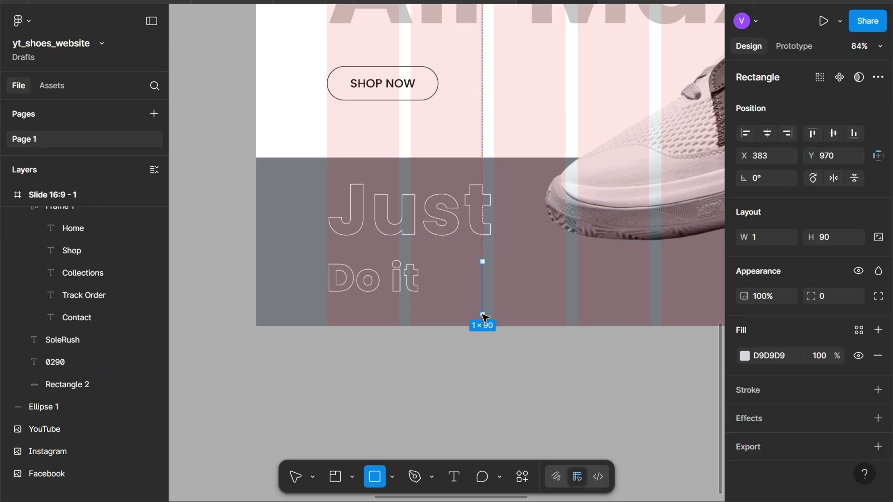
text(4)
key(Return)
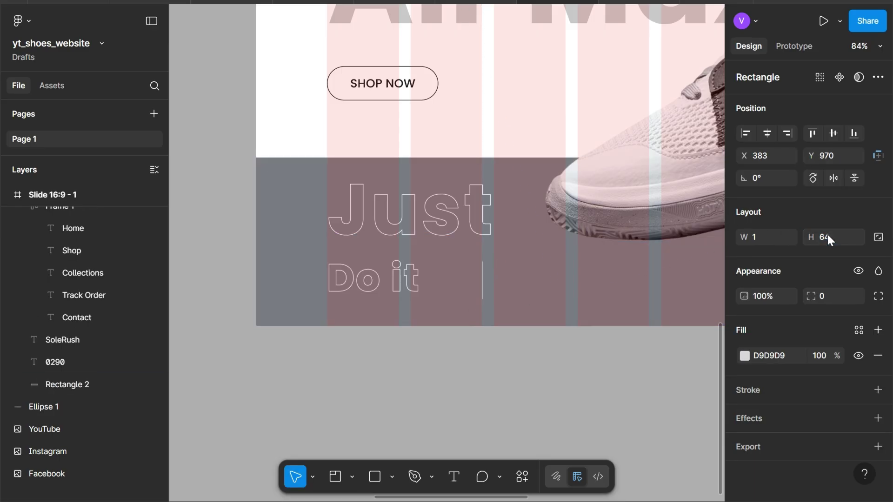
click(787, 351)
text(FFFFFF)
key(Return)
Keep 'Just' lined up with 'Do it' at the band's left edge.
click(462, 253)
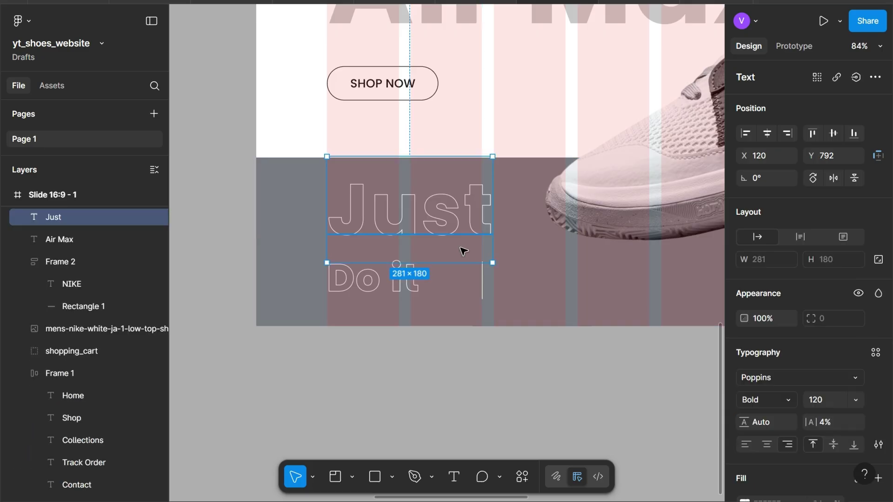
key(shift+Left)
key(shift+Left)
key(shift+Right)
key(shift+Right)
click(399, 280)
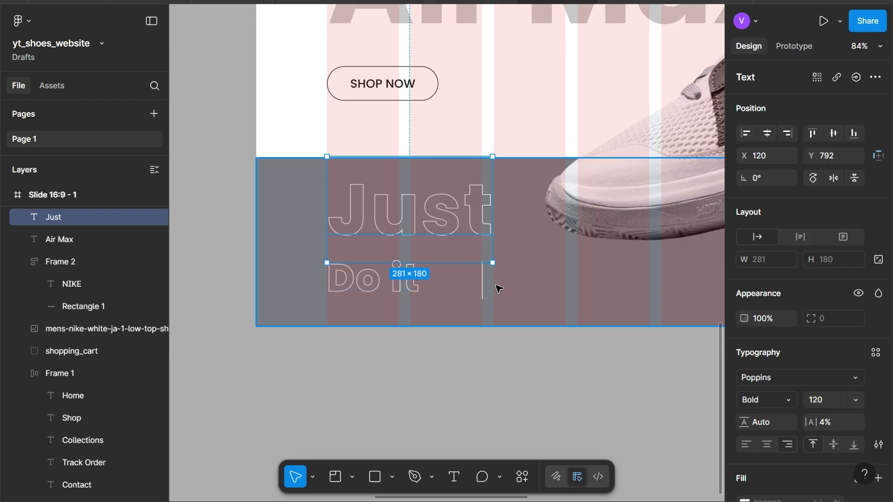
click(489, 287)
Nudge the white divider so it stands just right of 'Do it'.
click(483, 285)
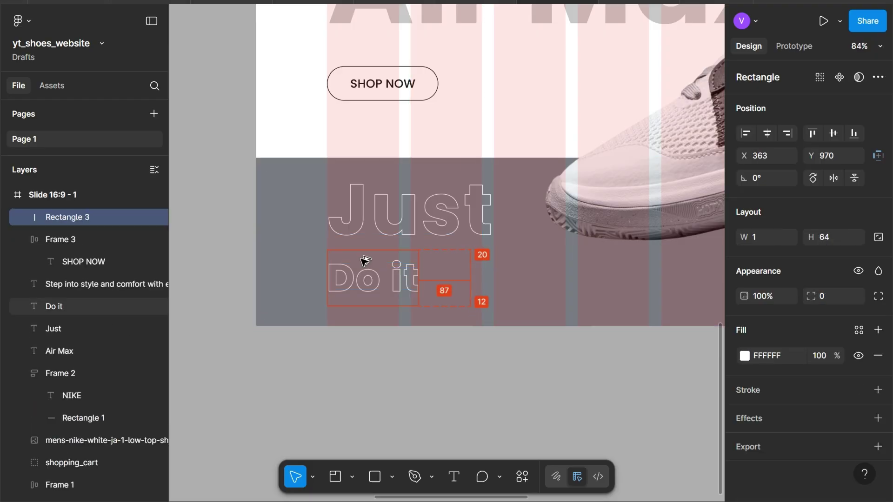
key(Down)
key(Down)
key(Down)
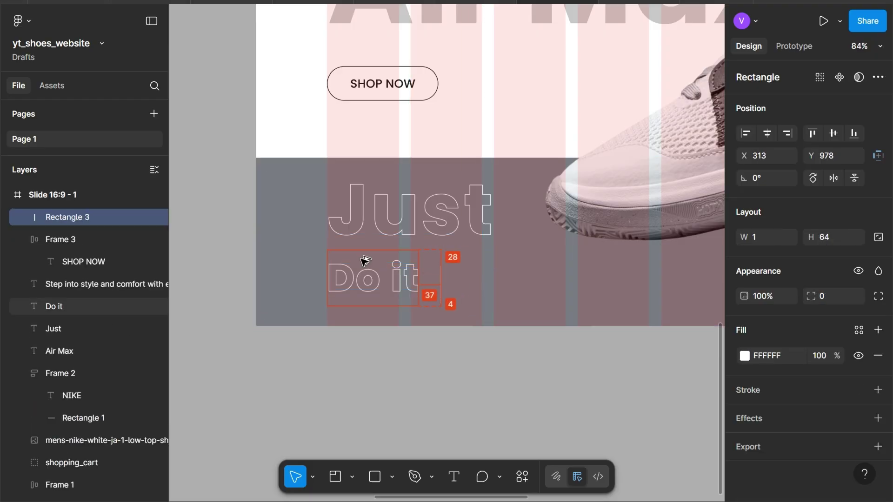
key(Up)
key(Up)
key(Up)
key(Up)
key(Up)
key(Up)
key(Up)
key(Up)
key(Up)
key(Up)
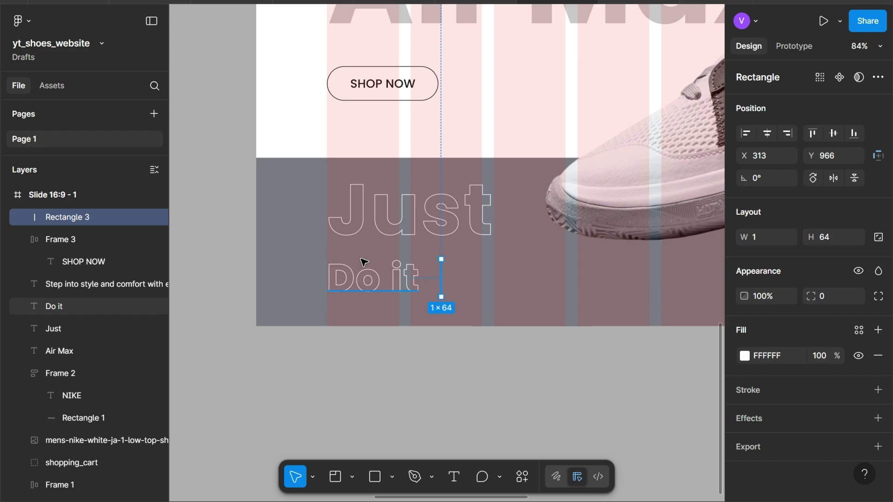
key(Right)
key(Right)
key(Right)
key(shift+Right)
key(shift+Right)
key(Right)
key(Right)
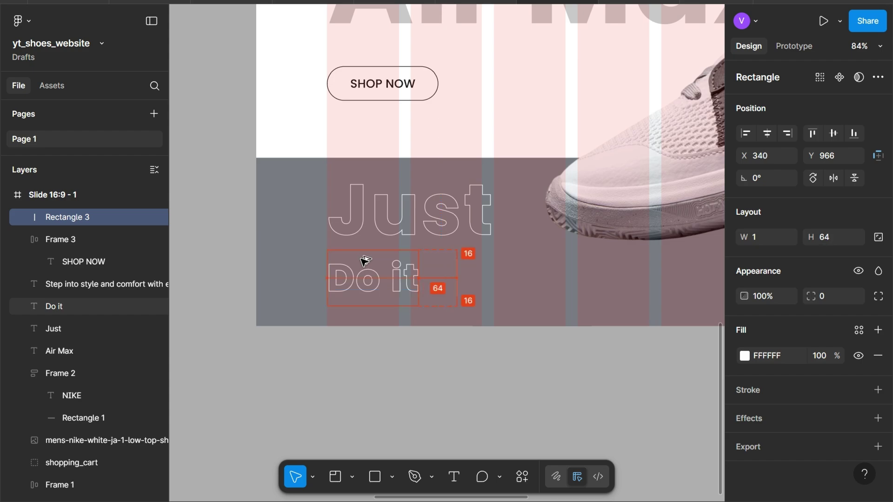
key(shift+Left)
key(Right)
click(409, 279)
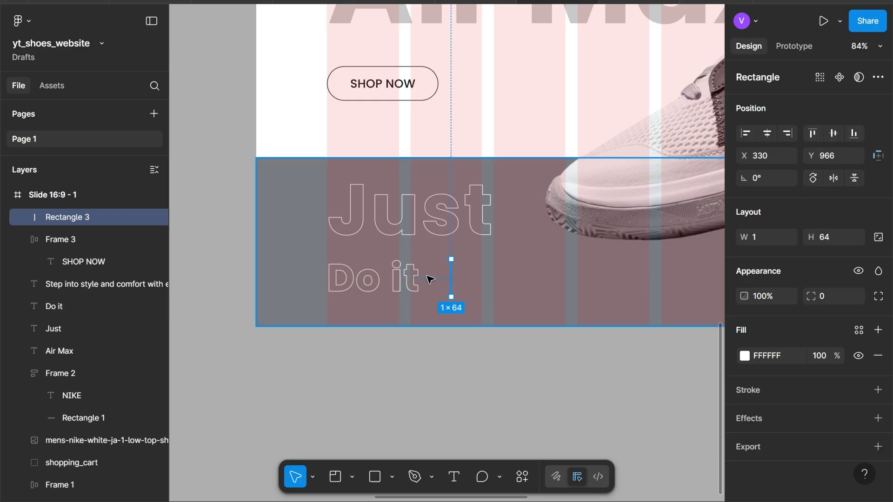
Copy 'Do it' to the right with a 100% solid fill and no stroke.
drag(395, 279, 526, 284)
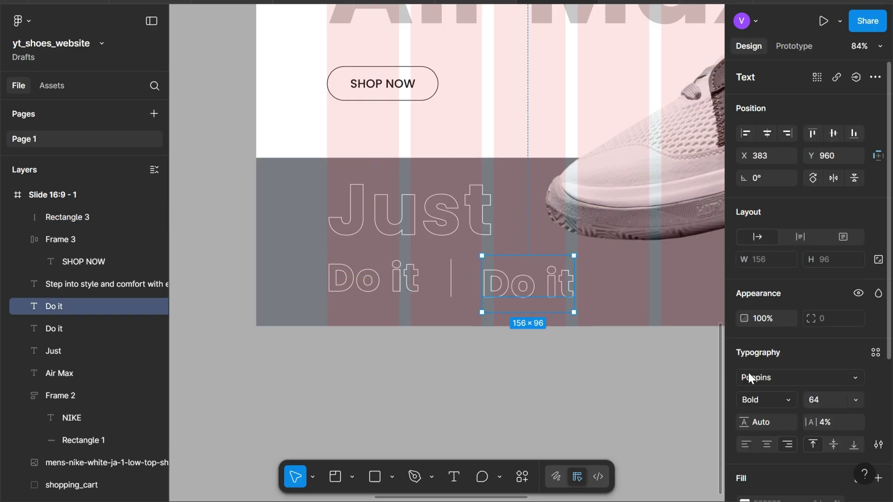
scroll(762, 377, down, 3)
click(858, 384)
click(858, 444)
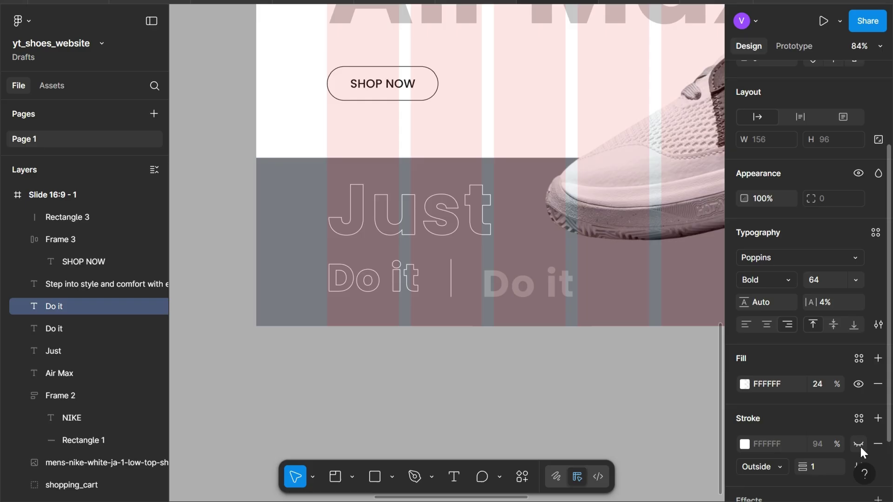
click(815, 390)
text(100)
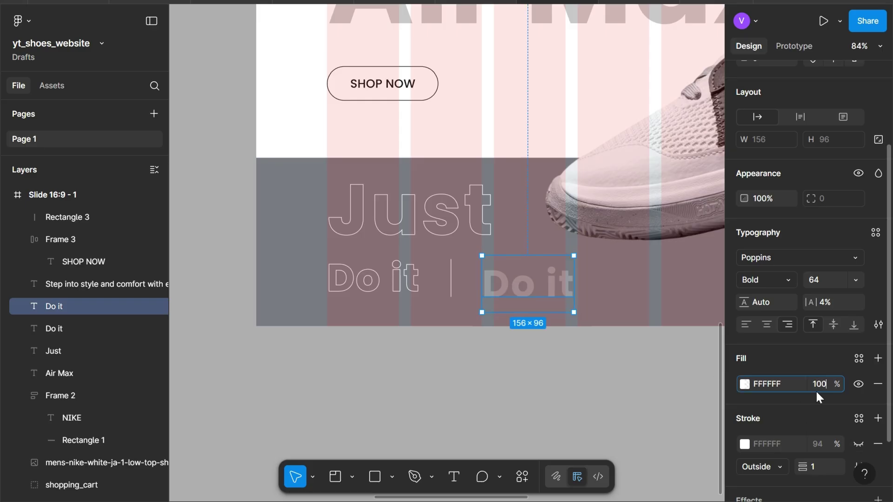
key(Return)
Retype the copied text as '50% OFF'.
double_click(540, 290)
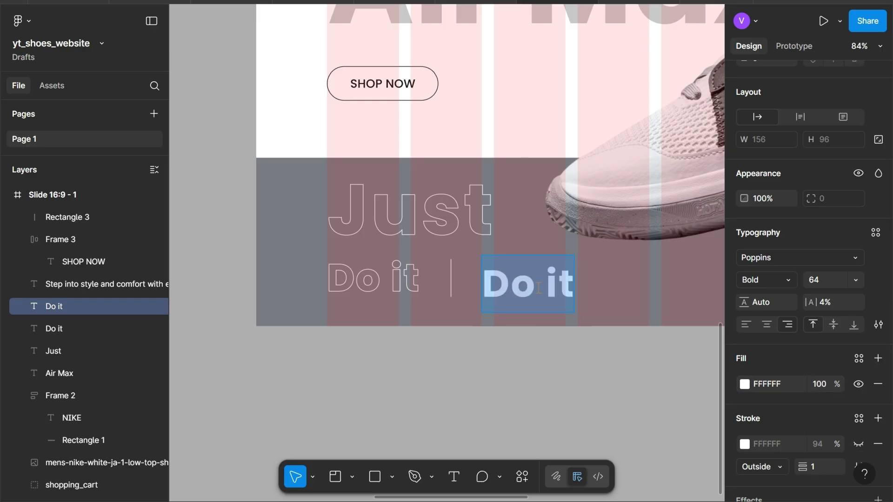
text(50% Of)
text(ff)
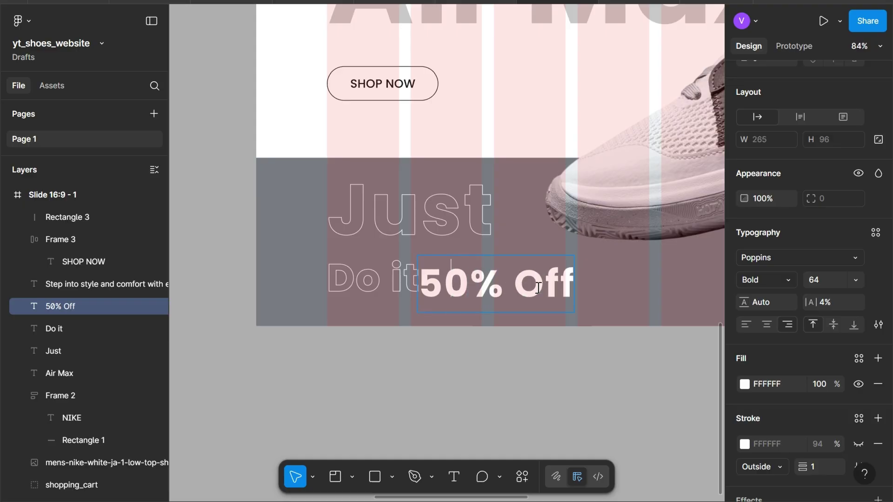
key(BackSpace)
key(BackSpace)
text(FF)
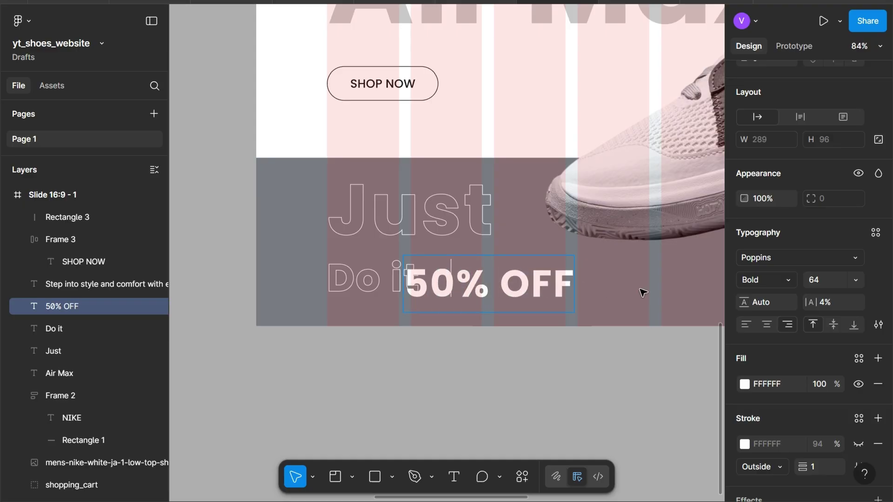
scroll(642, 293, down, 1)
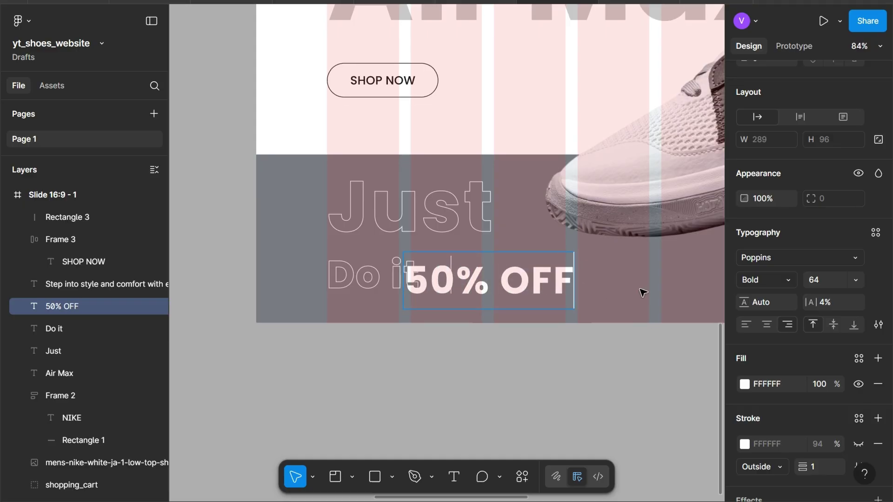
Give '50% OFF' SemiBold weight and 2% letter spacing, right of the divider.
click(766, 281)
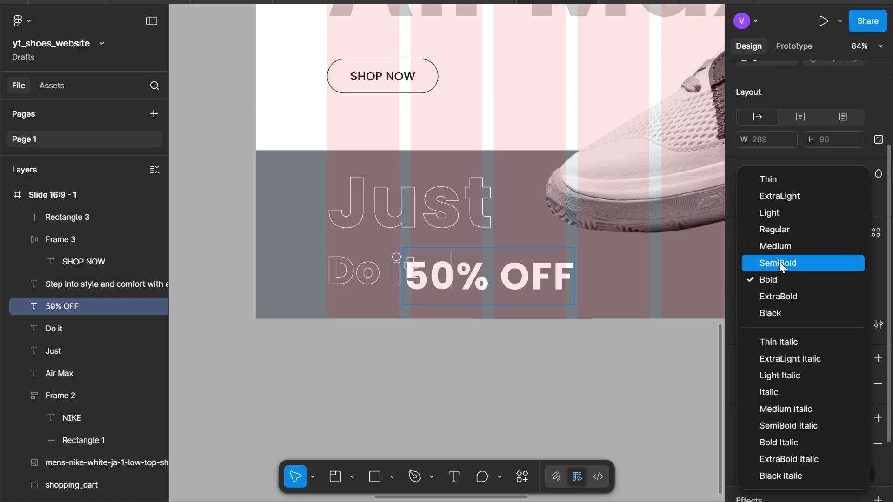
key(Escape)
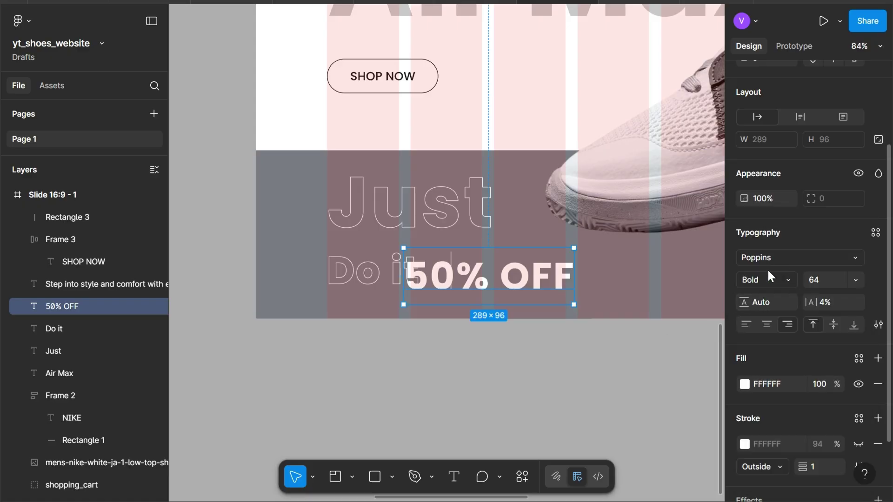
click(768, 274)
click(768, 262)
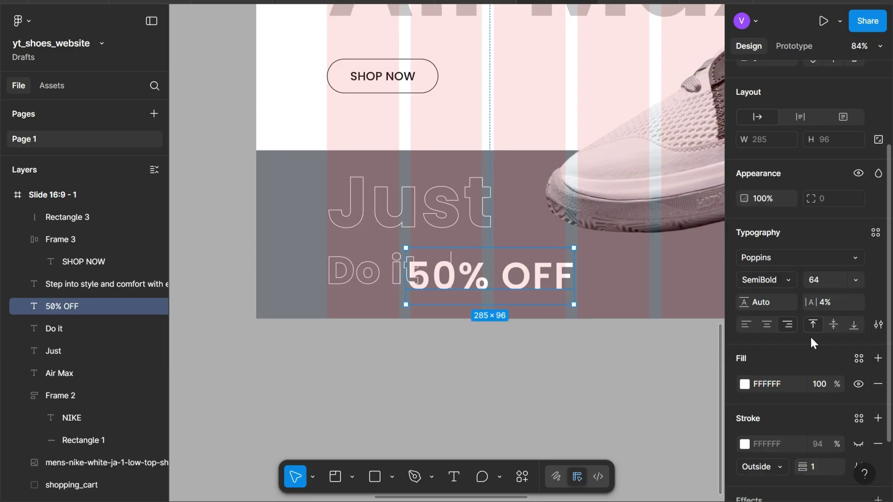
text(2)
key(Return)
drag(493, 274, 563, 271)
key(alt)
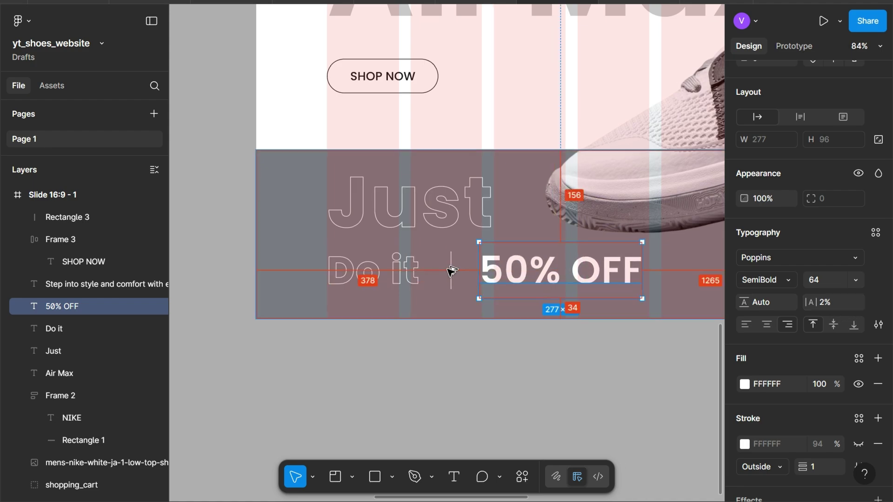
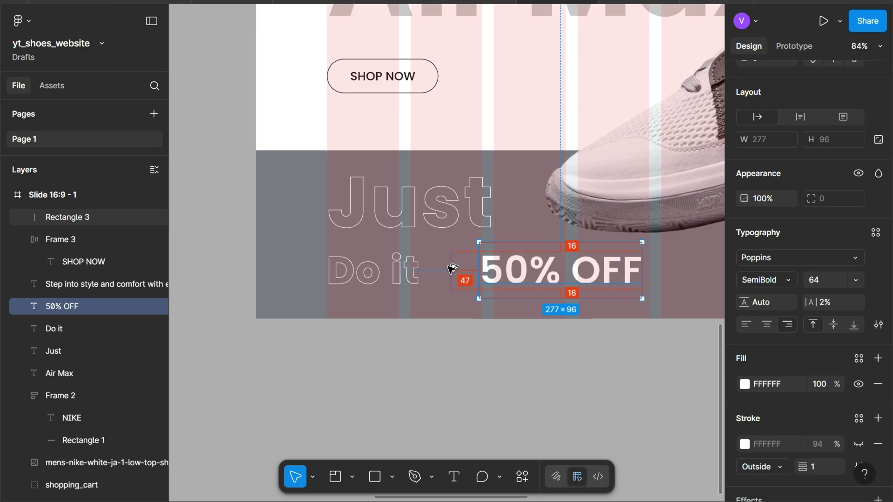
Nudge the 50% OFF text right, then preview the slide as a presentation.
key(Right)
key(Right)
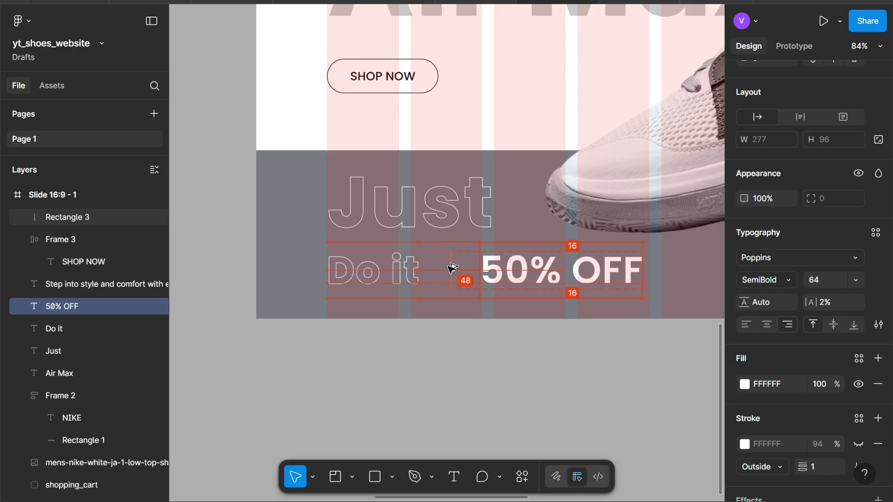
key(Right)
key(Right)
key(Right)
key(Right)
key(Right)
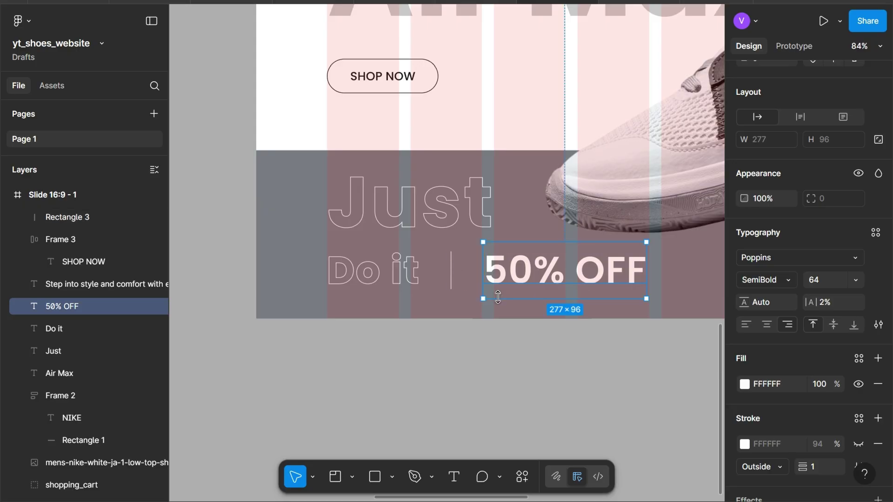
key(ctrl+alt+Return)
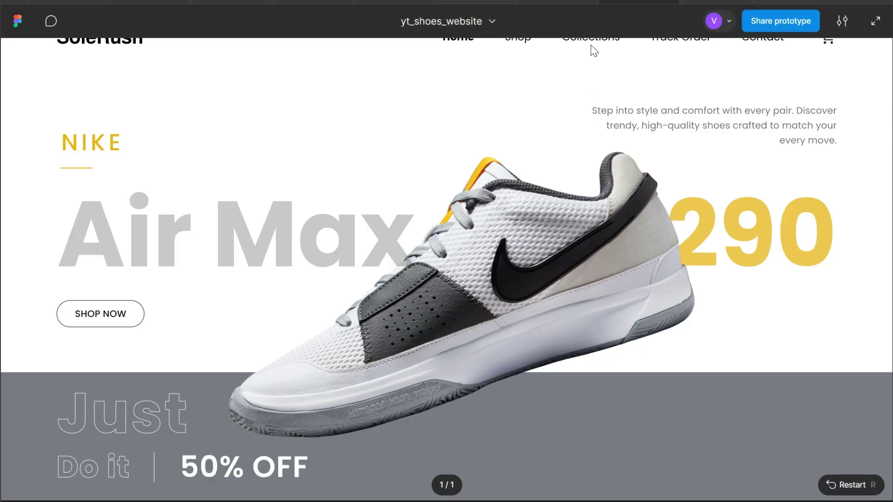
key(Escape)
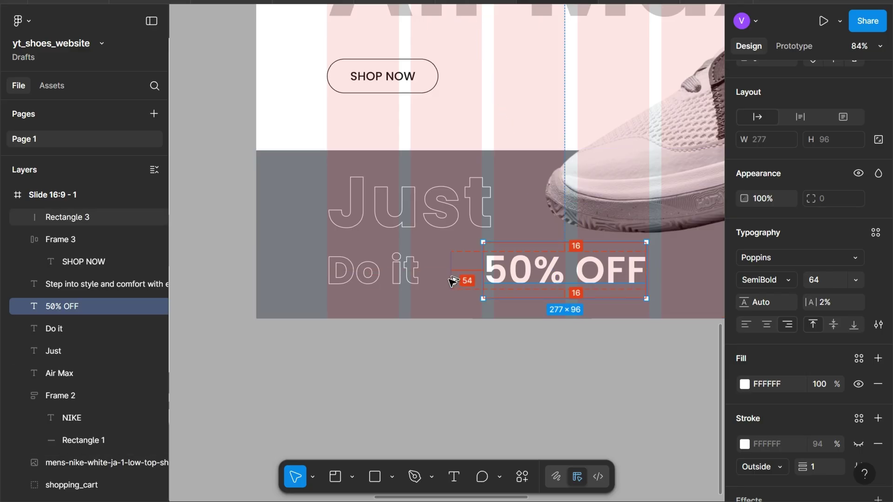
Nudge 50% OFF back left toward Do it and zoom out to the whole slide.
key(Left)
key(Left)
key(Left)
key(Left)
key(Left)
key(Left)
key(Left)
key(Left)
key(Left)
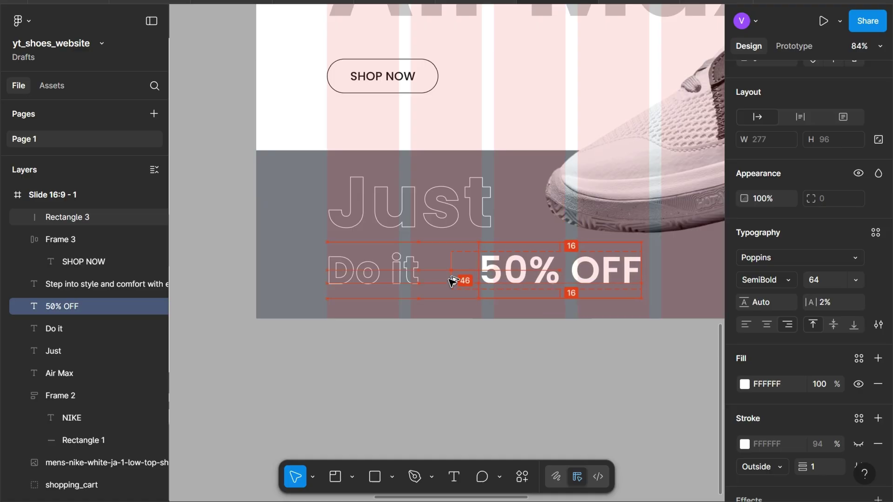
key(Left)
key(Left)
key(Left)
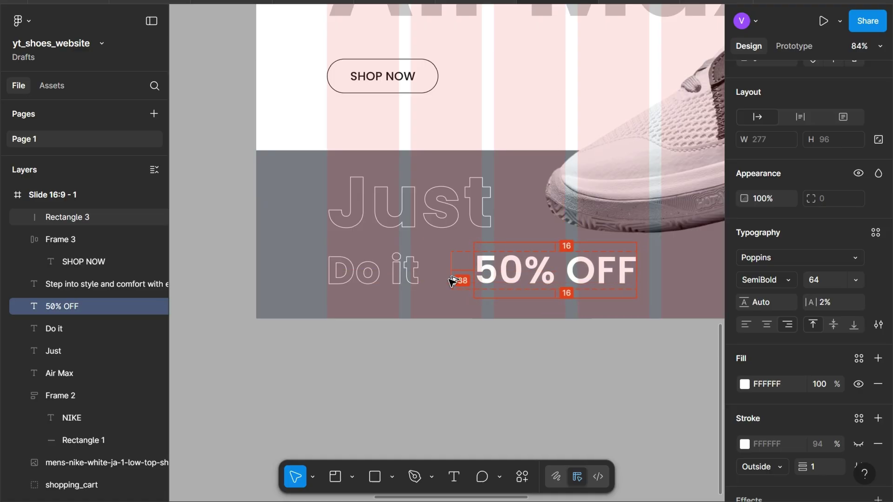
scroll(540, 306, right, 3)
scroll(539, 306, down, 3)
scroll(539, 306, down, 2)
scroll(537, 306, down, 2)
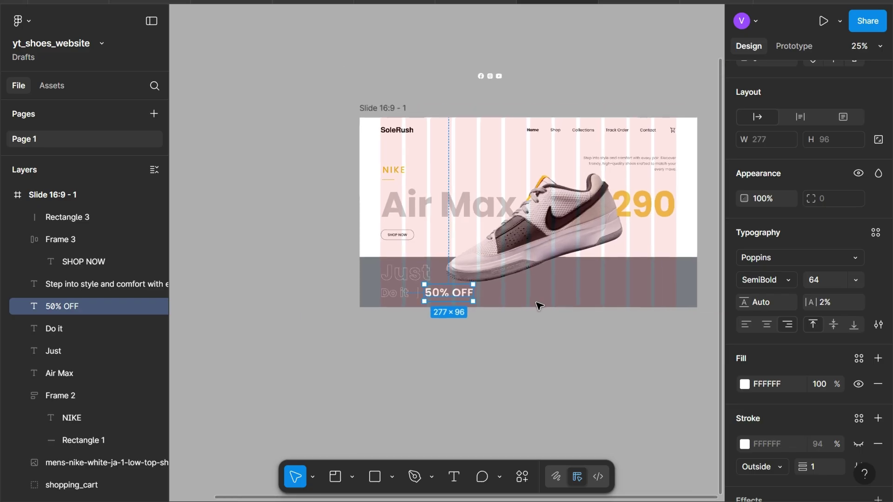
Duplicate the 50% OFF text to the band's right side and change it to '$199.00'.
alt+drag(460, 291, 633, 278)
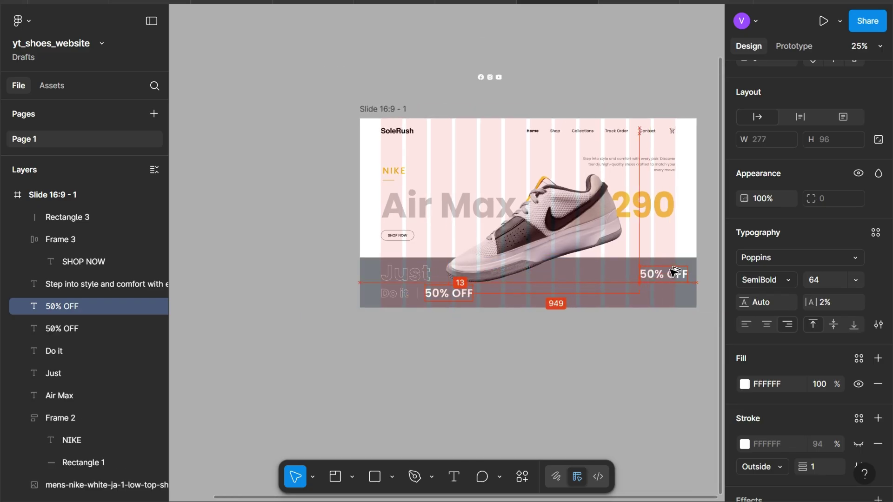
ctrl+scroll(632, 277, up, 2)
double_click(626, 278)
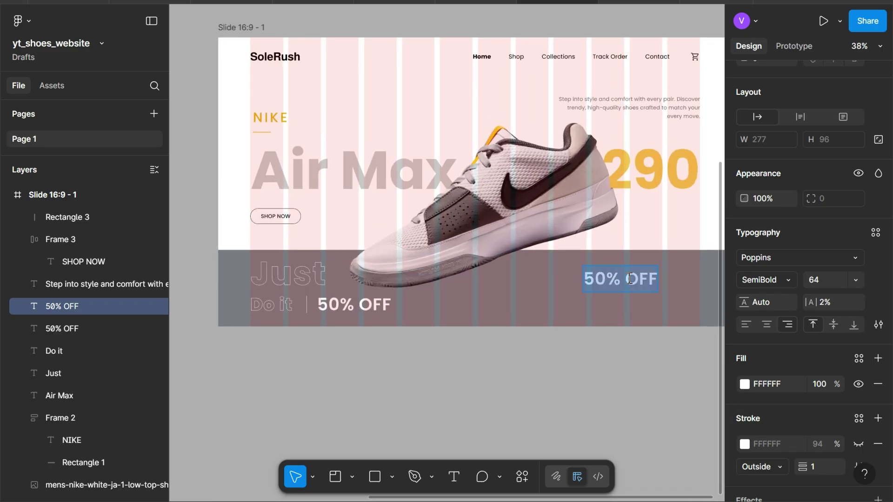
text(@)
key(BackSpace)
text($1)
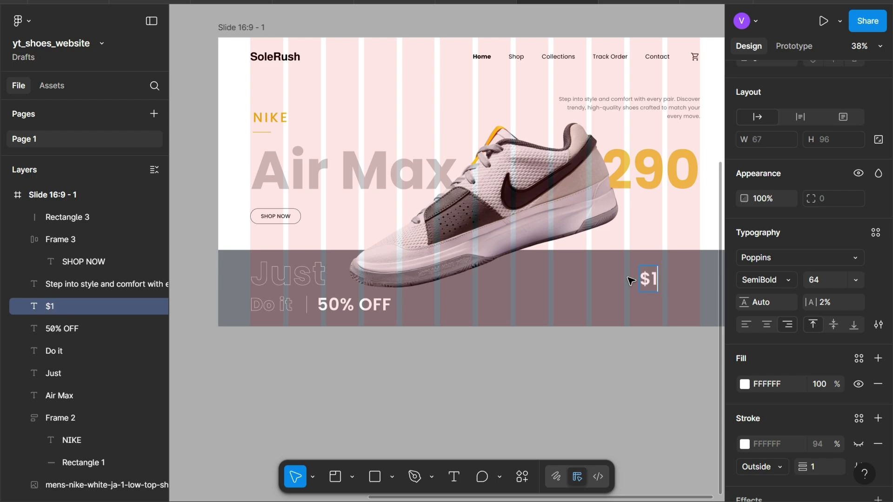
text(99.)
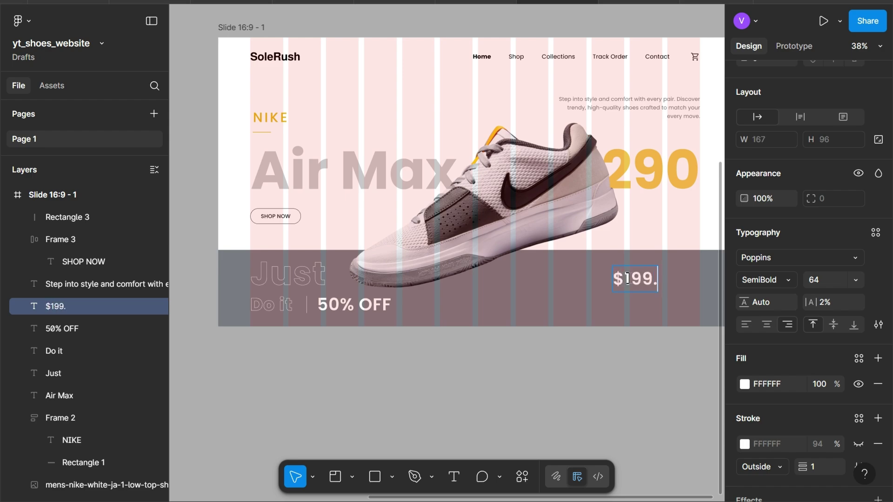
text(00)
ctrl+scroll(693, 305, up, 1)
ctrl+scroll(623, 286, up, 2)
key(Escape)
click(824, 281)
text(70)
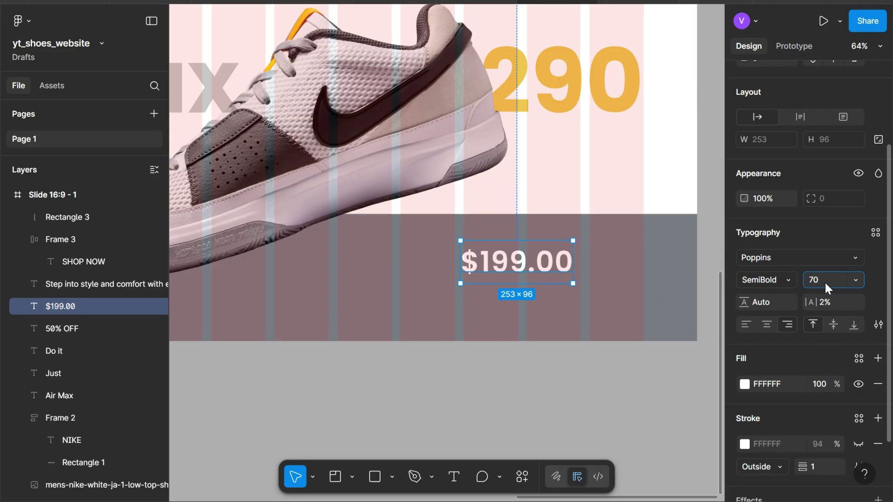
Make $199.00 size 70 and position it near the grey band's right end.
key(Return)
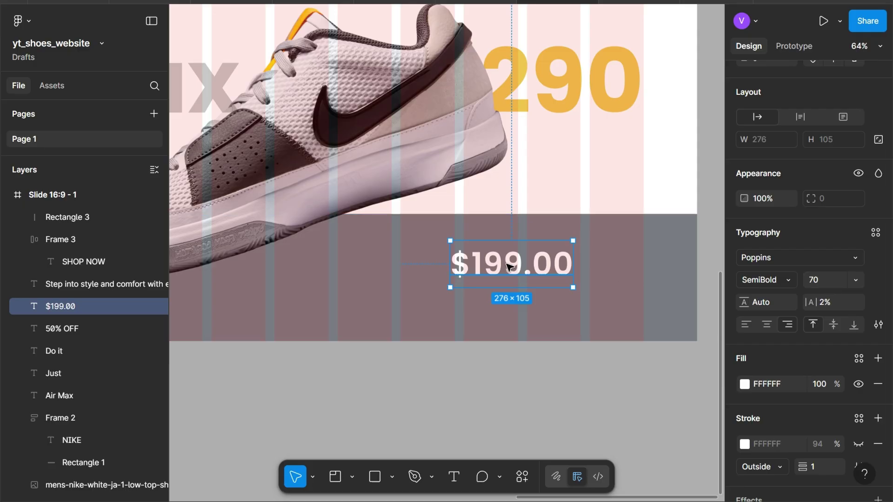
drag(517, 268, 584, 255)
key(alt)
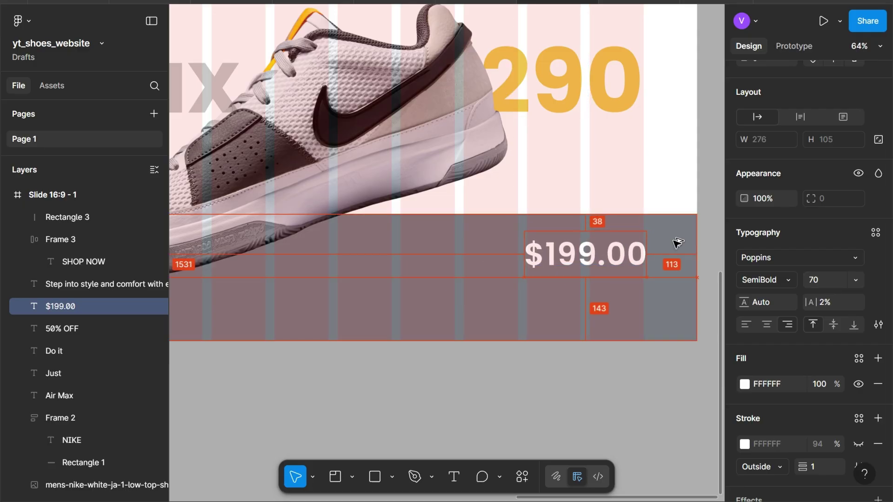
key(Up)
key(Up)
key(Left)
key(Left)
key(Up)
key(Up)
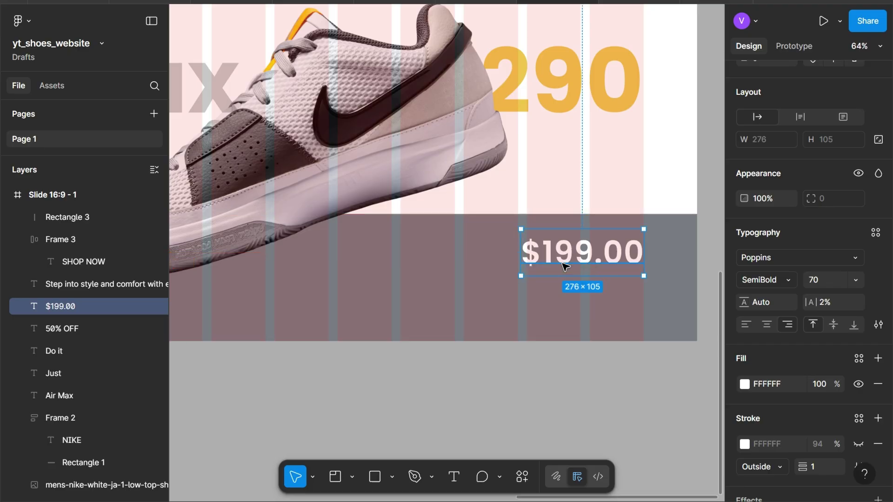
scroll(539, 272, down, 2)
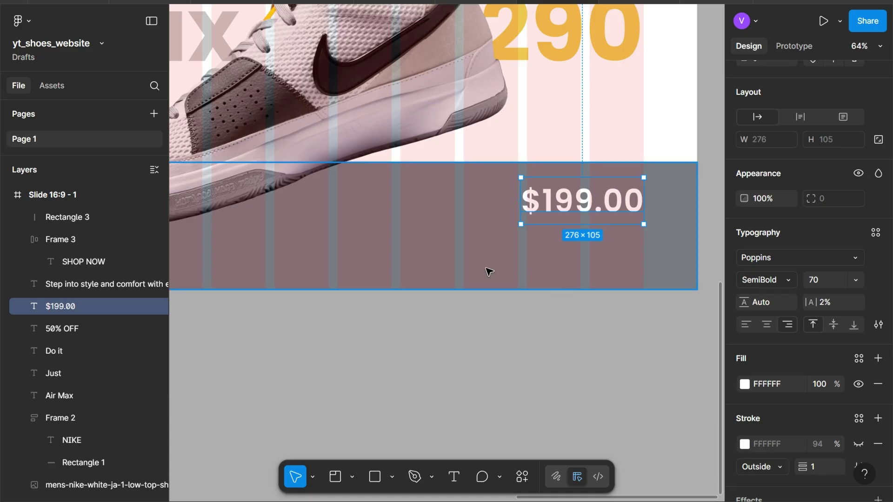
key(r)
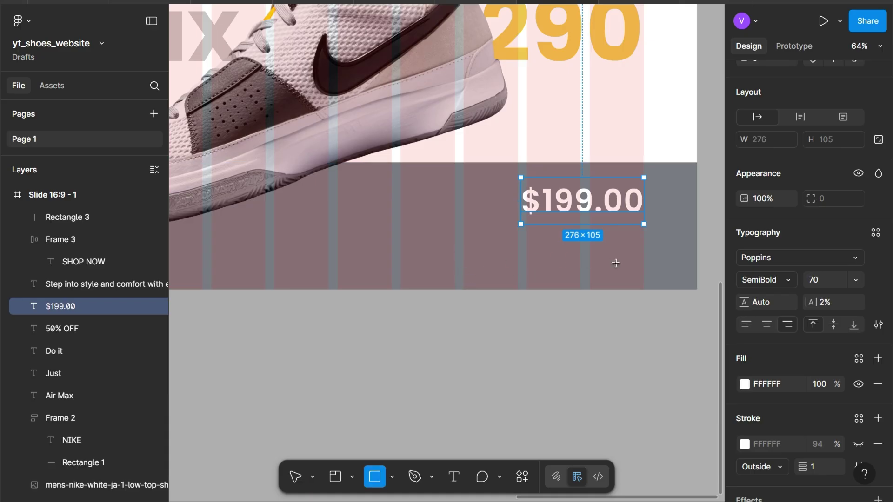
Draw a 122×1 rectangle line below the price.
drag(430, 243, 562, 255)
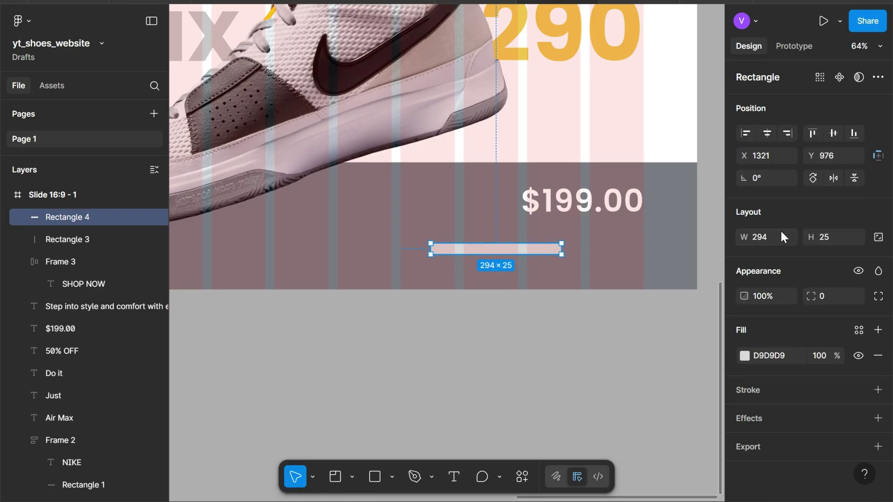
text(2)
key(Tab)
text(1)
key(Return)
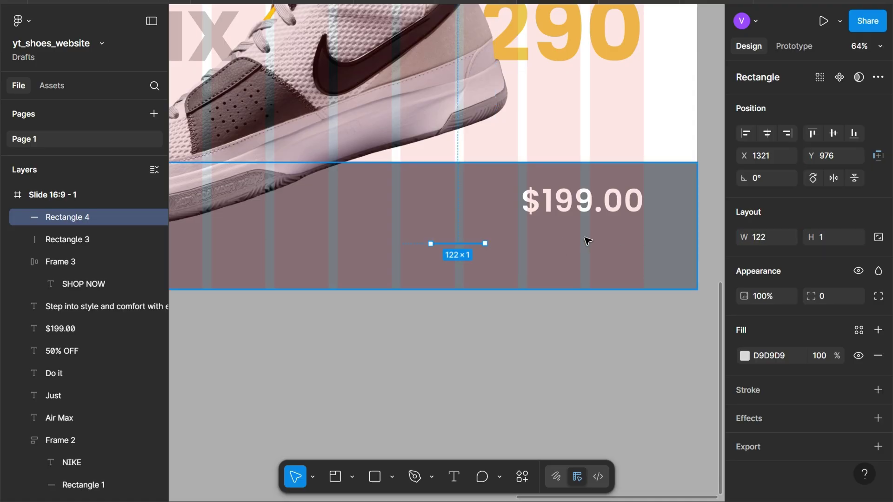
Right-align the line with $199.00 and give it a white FFFFFF fill.
shift+click(558, 177)
click(572, 203)
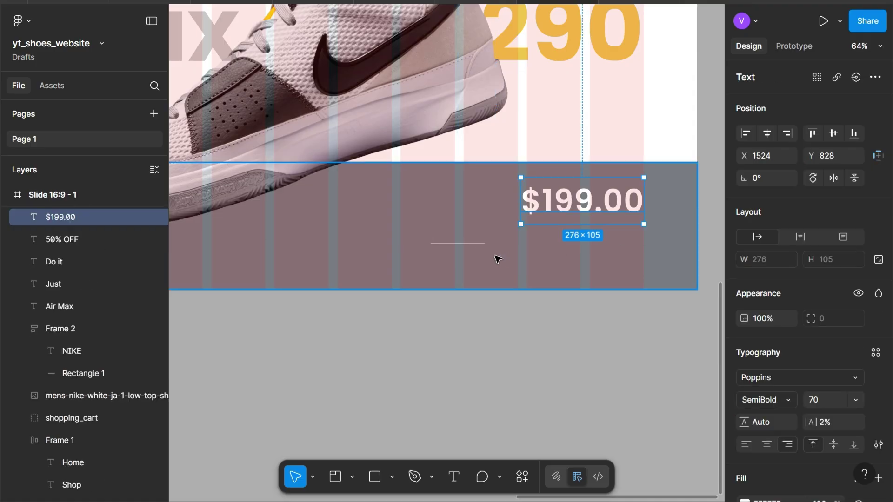
click(468, 248)
shift+click(558, 214)
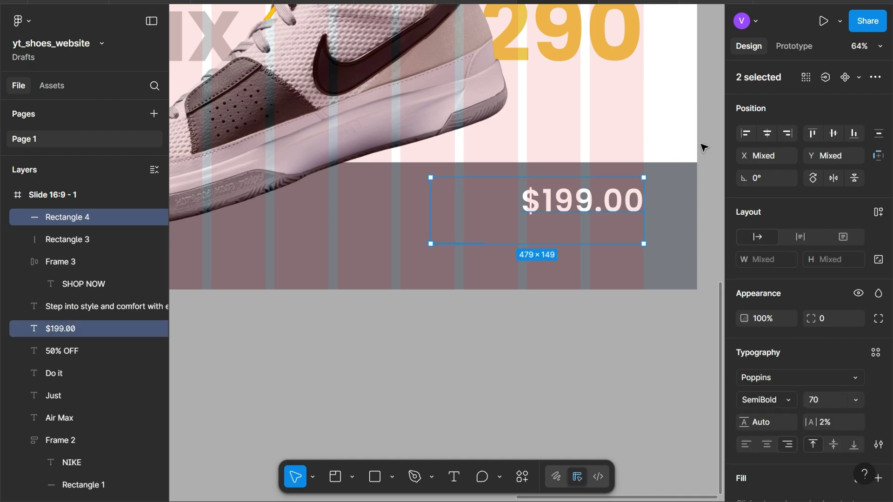
click(788, 134)
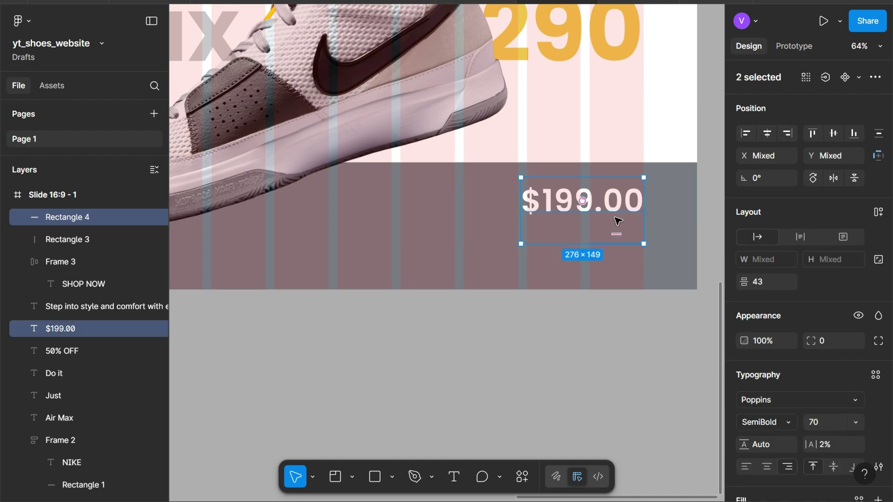
click(639, 278)
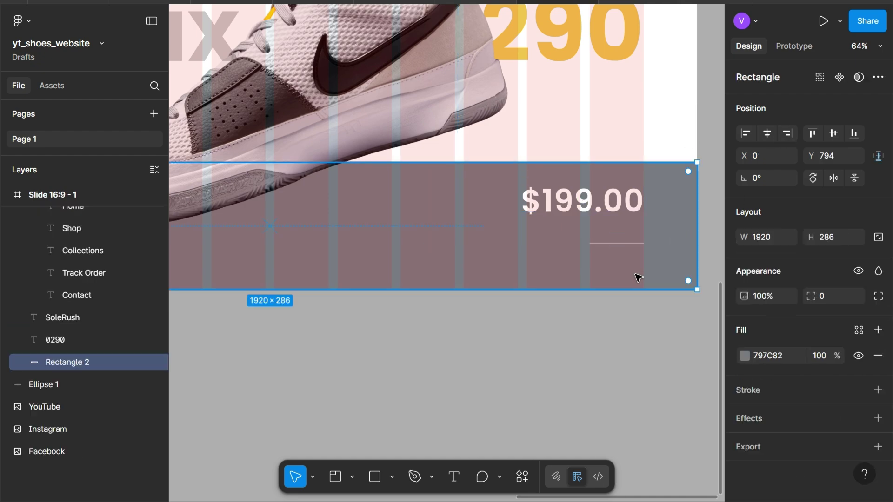
click(626, 245)
click(790, 357)
text(ffffff)
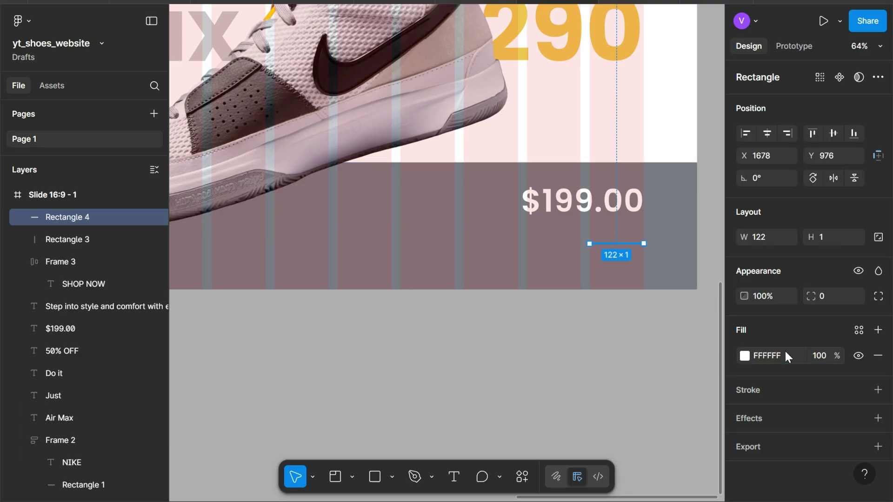
shift+click(607, 201)
Wrap the price and line in an auto-layout frame with an 8 px gap.
key(shift+a)
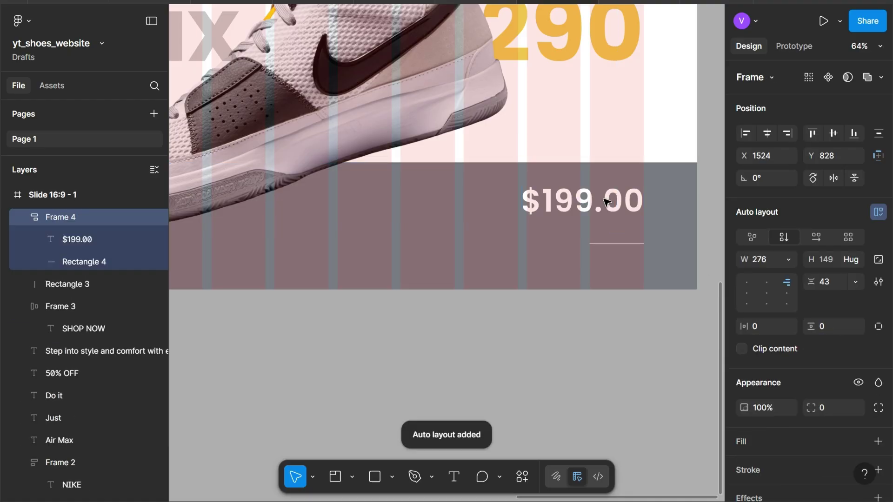
click(832, 282)
text(8)
key(Return)
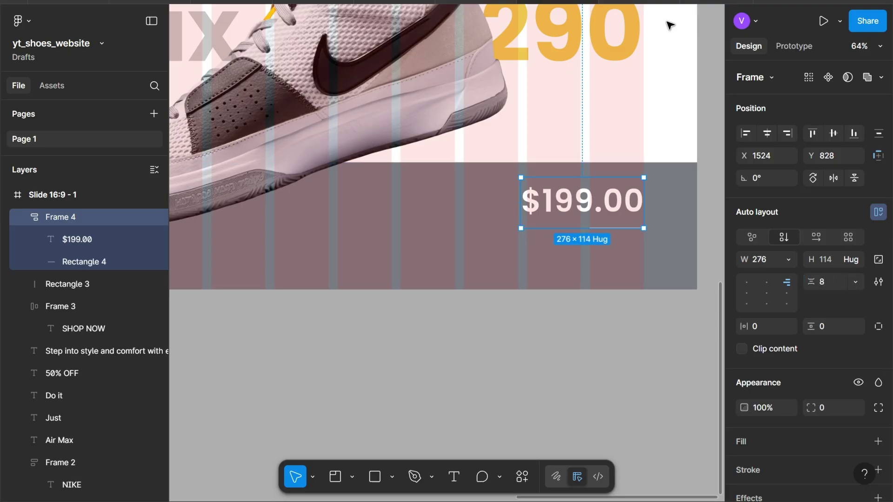
click(625, 1)
click(558, 1)
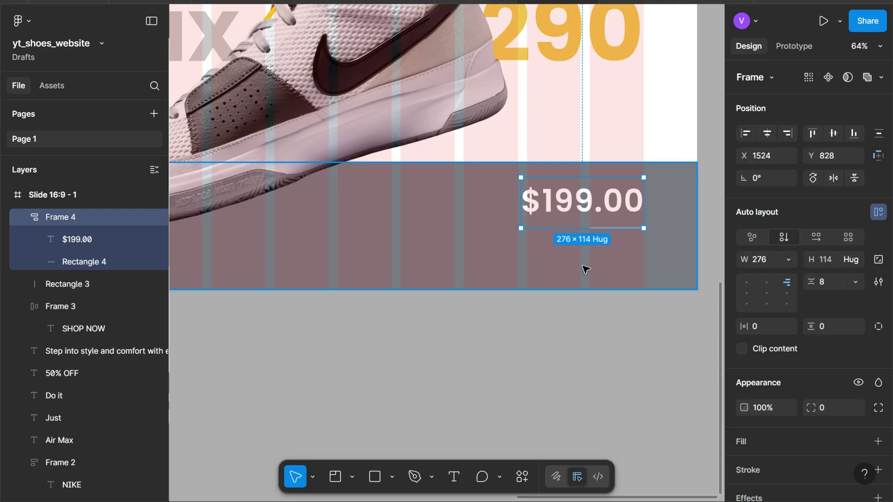
Set the $199.00 text's letter spacing to 1%.
click(619, 203)
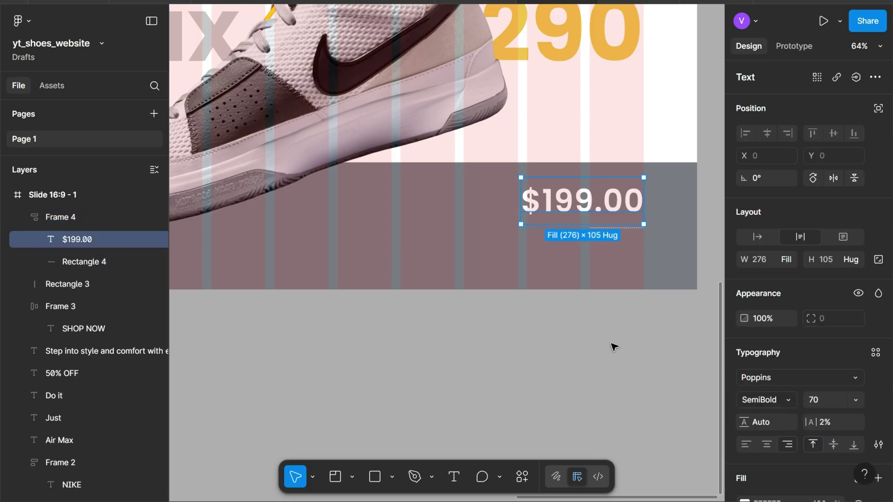
scroll(614, 347, down, 3)
scroll(614, 347, up, 3)
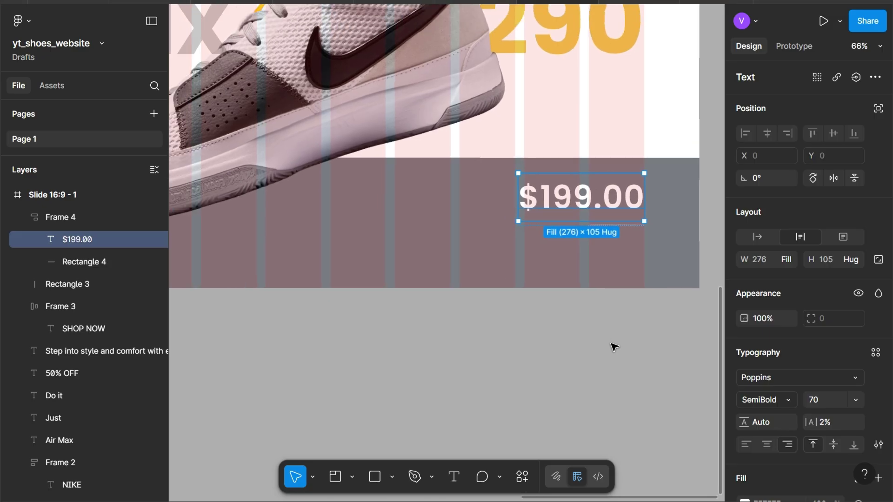
scroll(614, 347, down, 2)
click(593, 347)
click(587, 226)
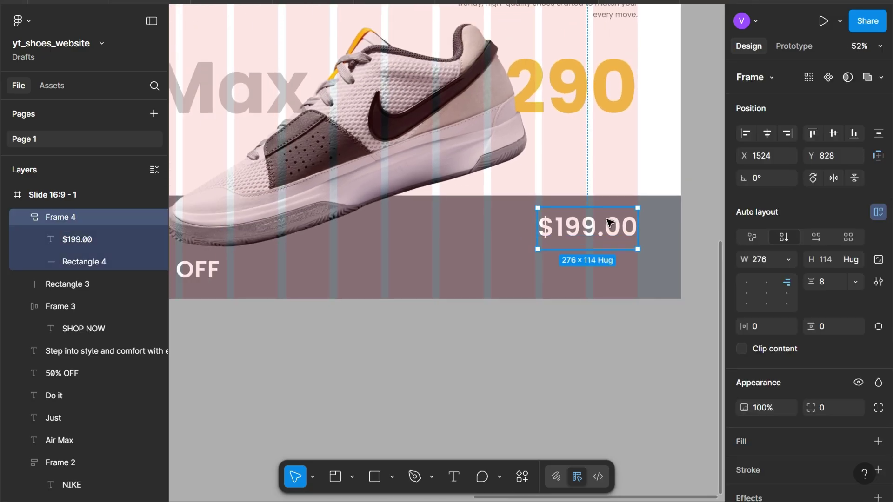
text(1)
key(Down)
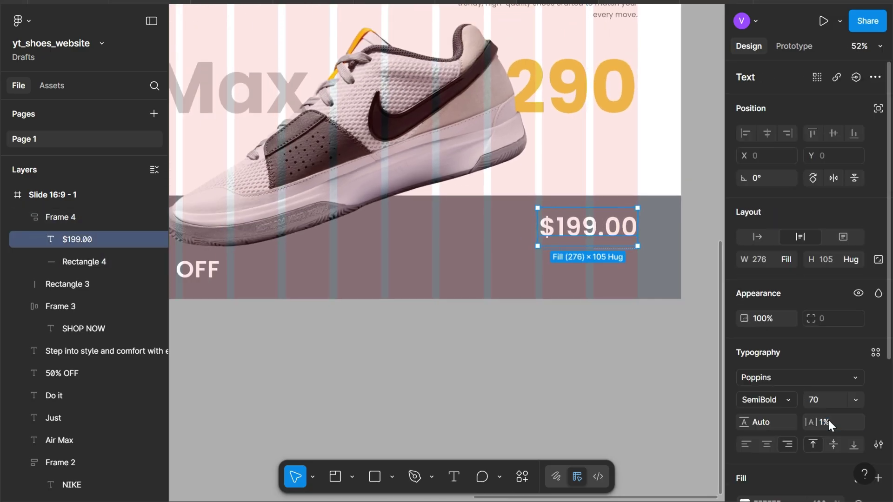
Move the Facebook, Instagram and YouTube icons near the slide's bottom-right corner.
scroll(670, 254, down, 5)
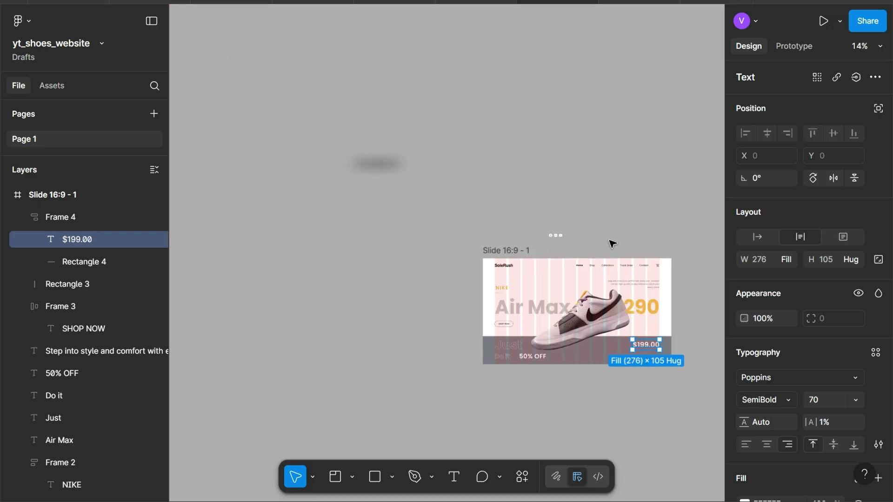
mouse_move(528, 223)
mouse_down()
mouse_move(585, 239)
mouse_move(664, 388)
mouse_up()
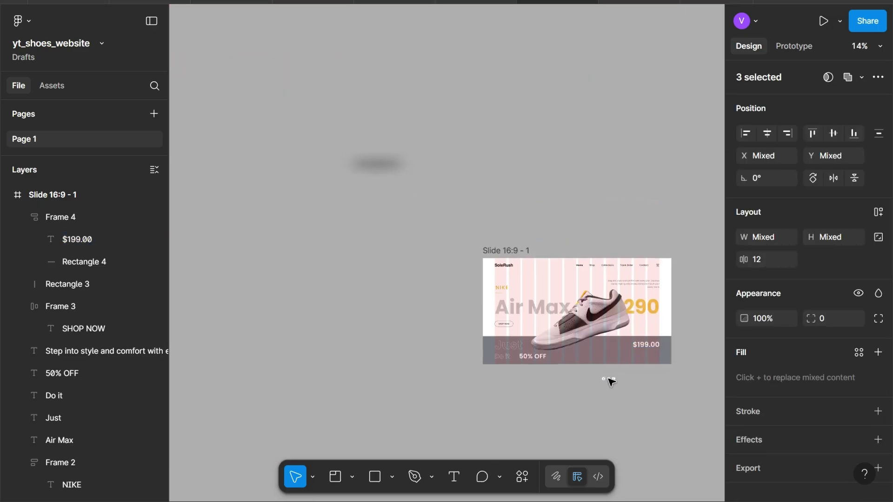
scroll(664, 387, up, 5)
scroll(657, 385, up, 1)
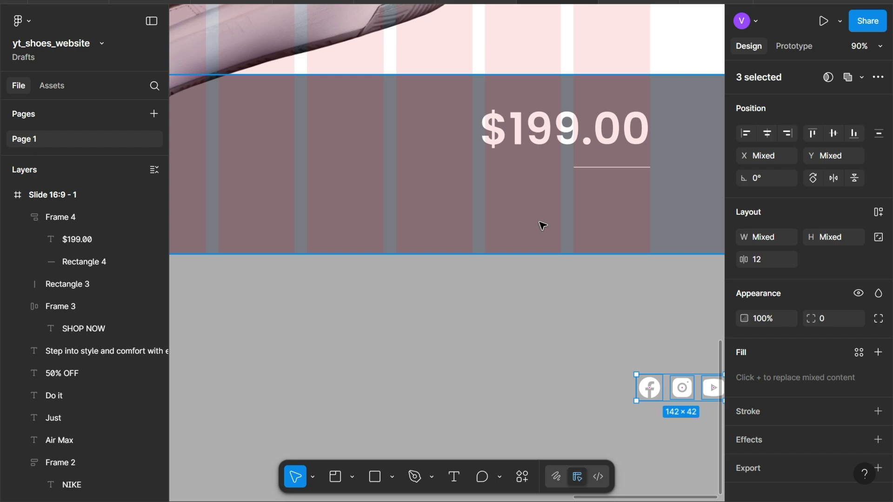
Draw a 58×58 circle below the price.
click(543, 225)
key(o)
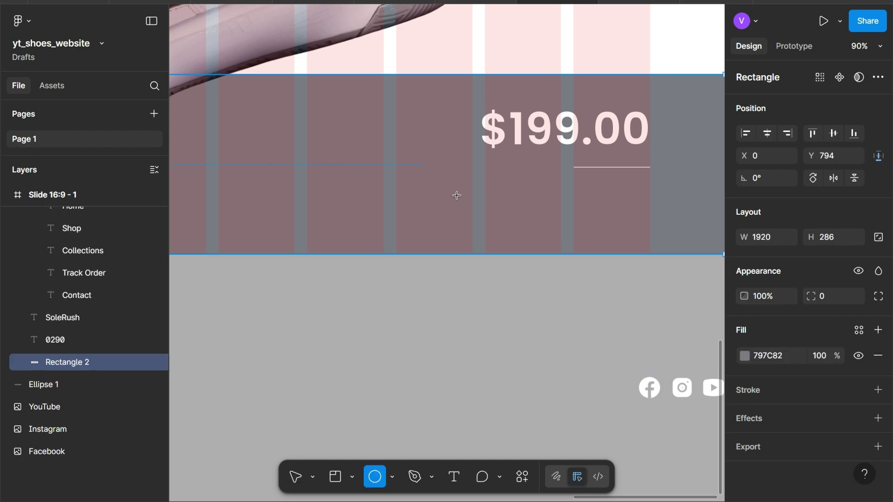
click(488, 199)
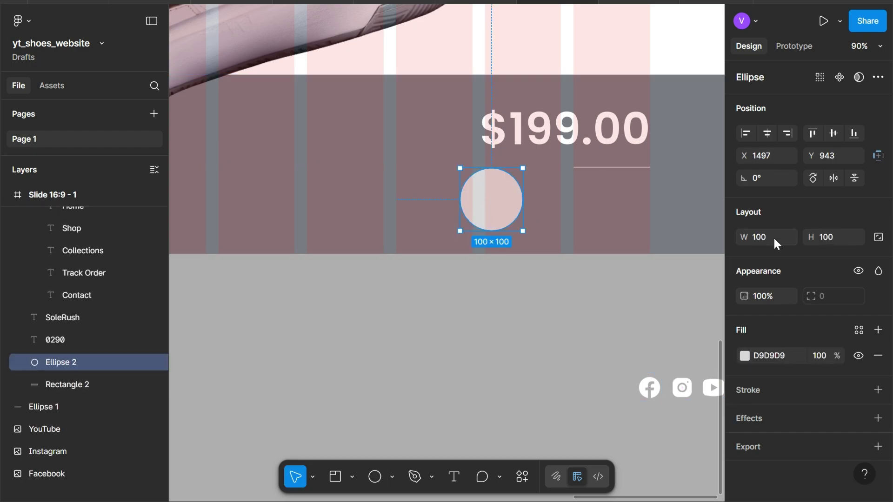
text(58)
key(Tab)
text(58)
key(Return)
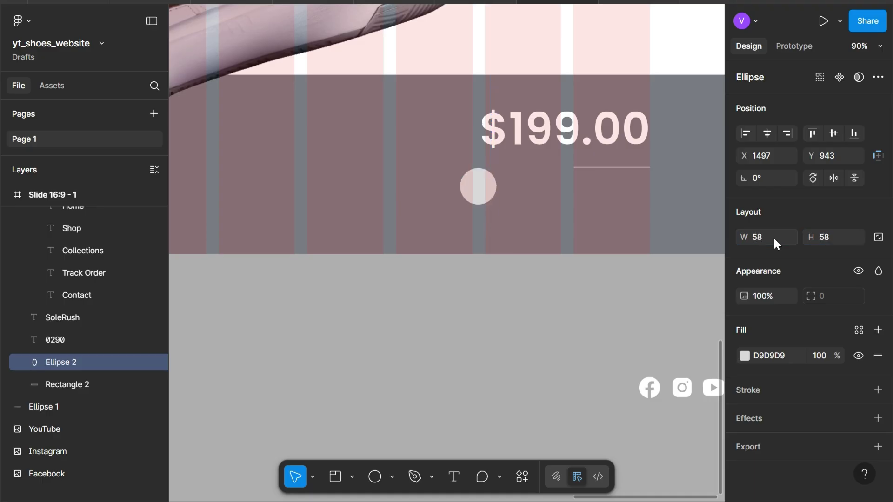
Give the circle a white FFFFFF stroke and hide its fill.
click(761, 388)
click(775, 416)
text(f)
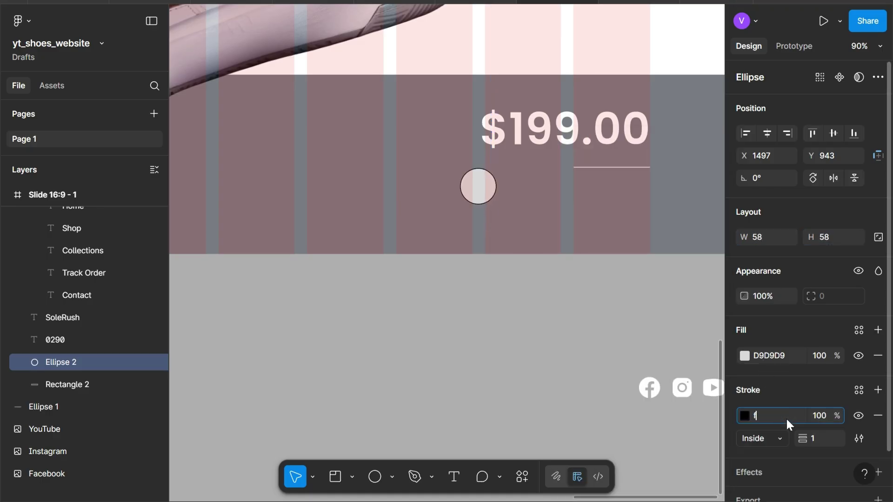
text(FFFFFF)
key(Return)
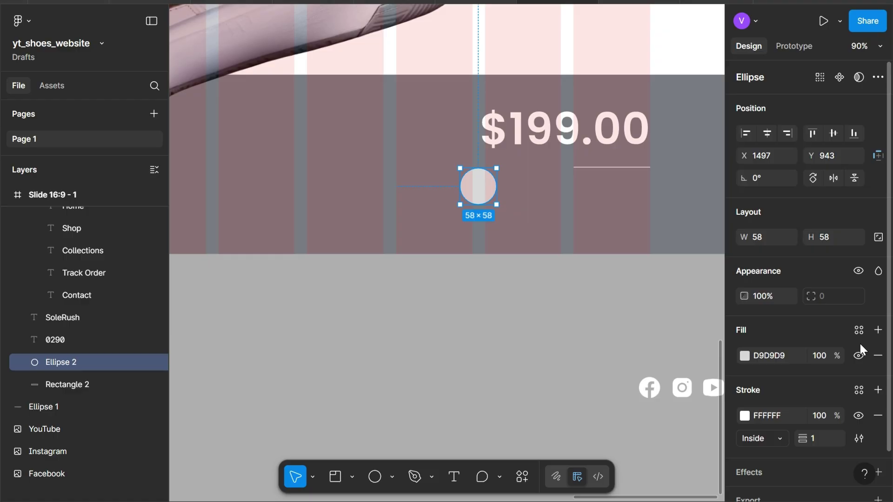
click(858, 355)
Centre the Facebook icon in the circle and wrap both in an auto-layout frame.
mouse_move(650, 388)
mouse_down()
mouse_move(491, 158)
mouse_move(473, 194)
mouse_up()
scroll(474, 193, up, 5)
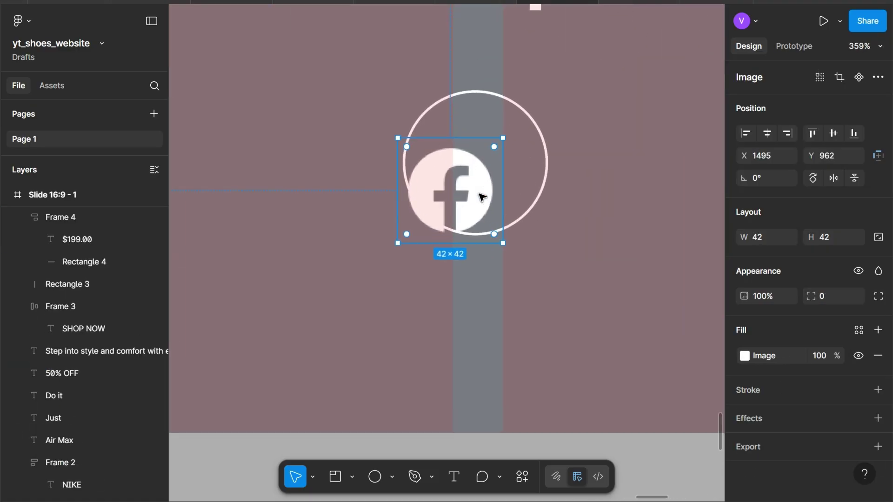
shift+click(484, 93)
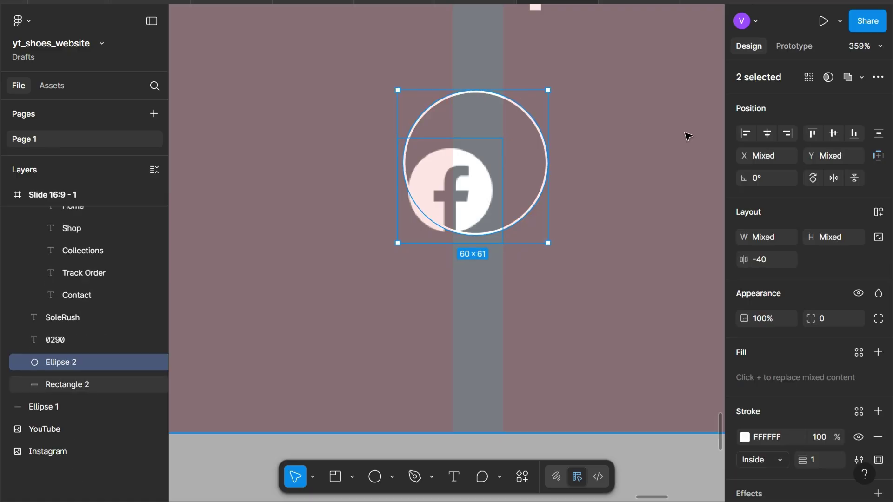
click(772, 135)
click(833, 134)
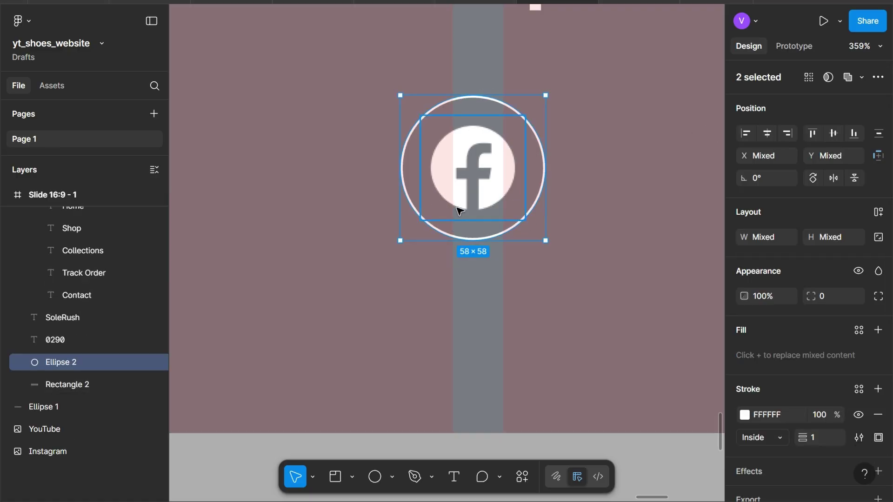
key(shift+a)
scroll(458, 205, down, 5)
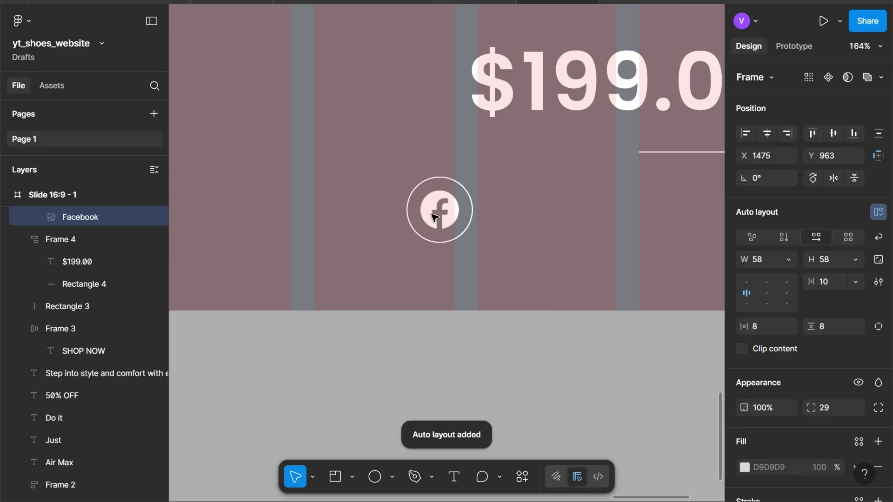
Duplicate the Facebook badge twice and swap the Instagram icon into the middle badge.
scroll(434, 218, down, 2)
drag(435, 215, 520, 219)
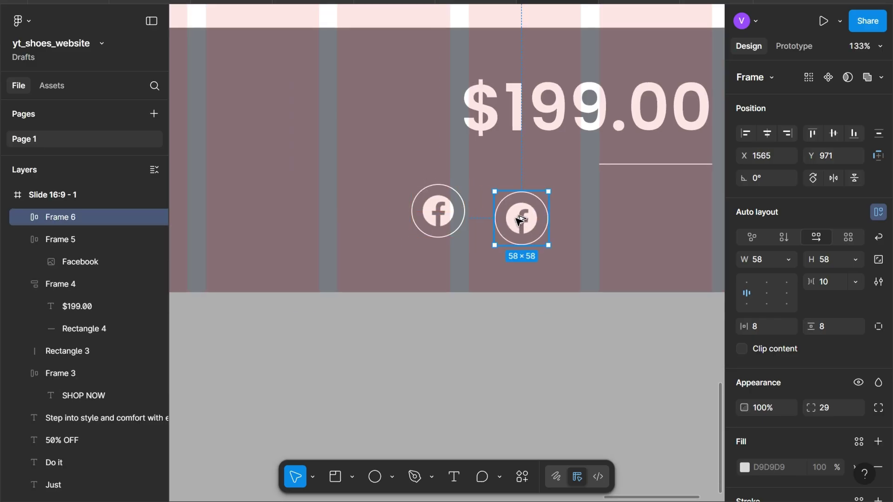
key(ctrl+d)
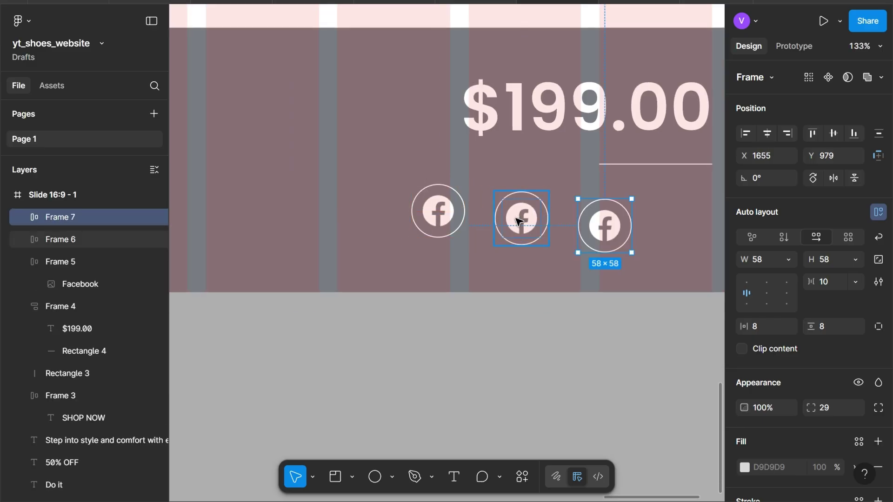
scroll(600, 323, right, 3)
drag(630, 459, 384, 207)
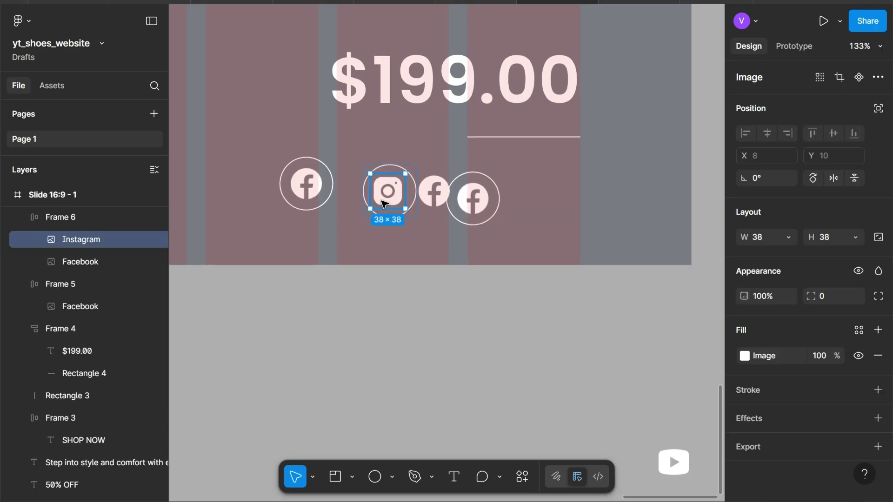
click(421, 198)
key(Delete)
Swap the YouTube icon into the right badge, removing its Facebook copy.
click(677, 463)
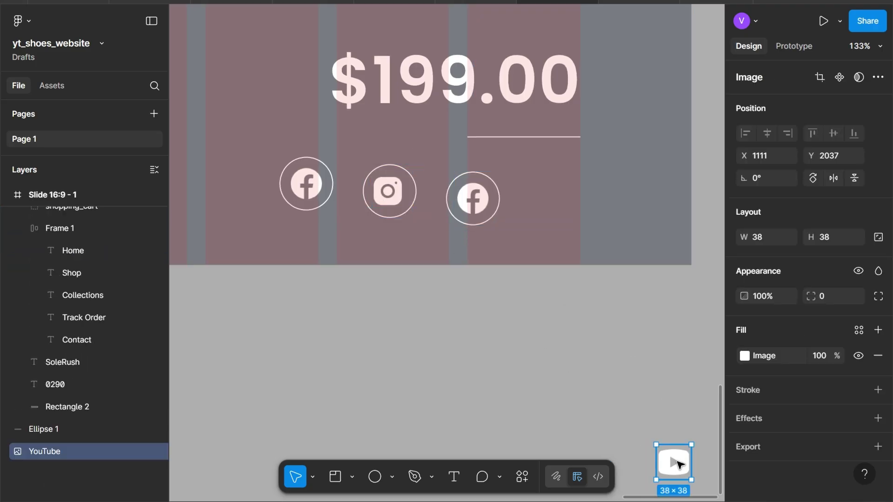
drag(673, 461, 513, 206)
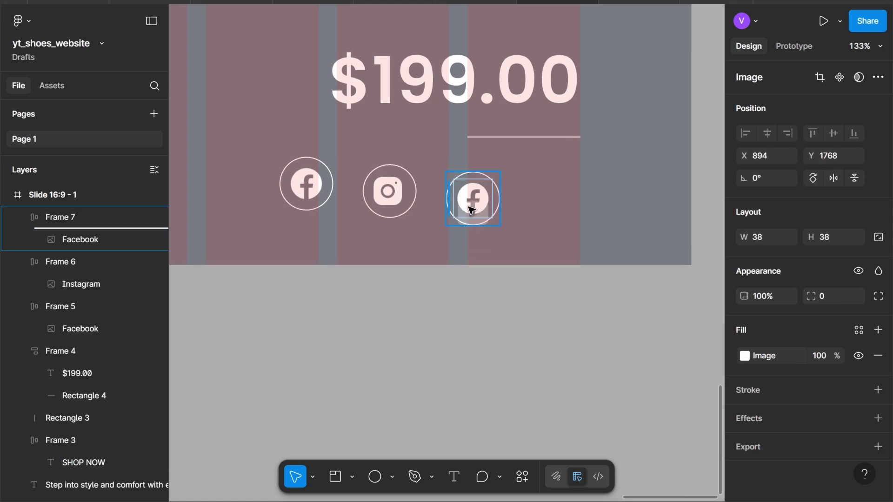
click(512, 206)
key(Delete)
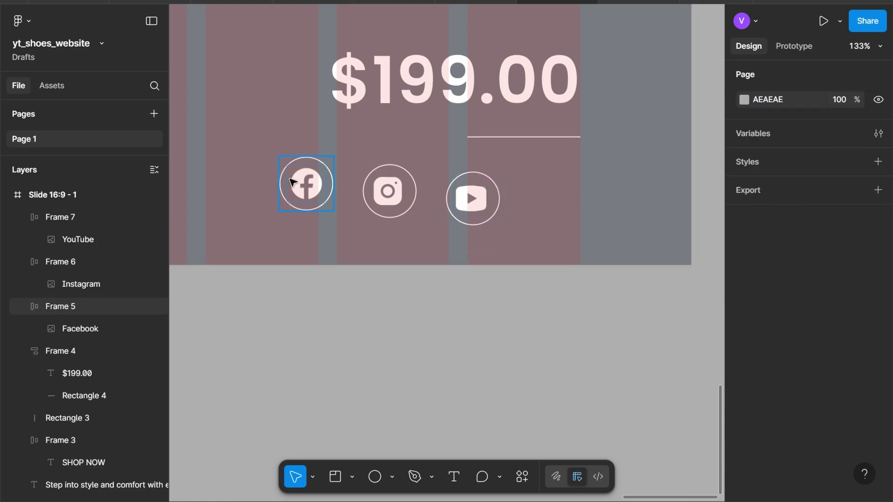
click(307, 183)
shift+click(389, 192)
Group the three badges into an auto-layout row with 24 px spacing.
shift+click(484, 212)
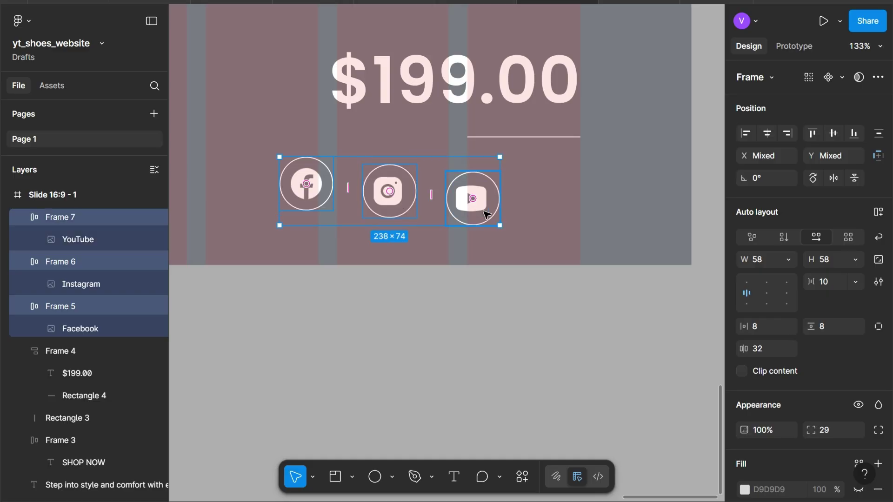
key(shift+a)
click(831, 280)
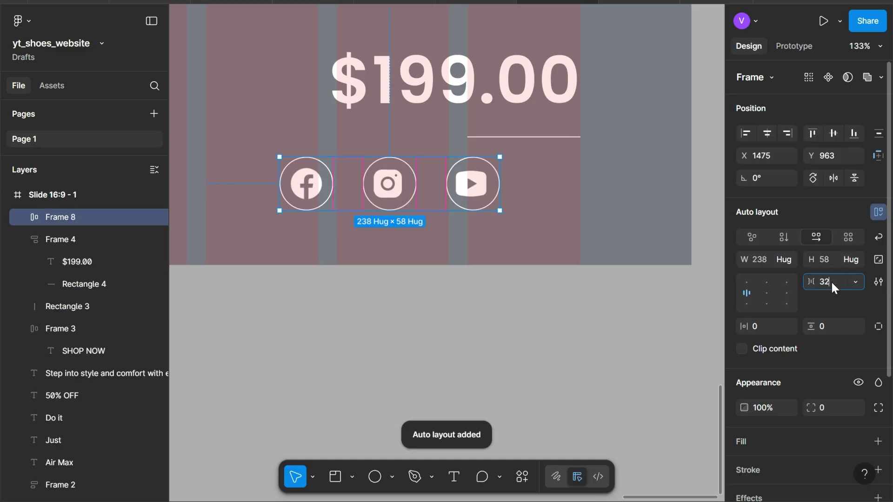
text(24)
key(Return)
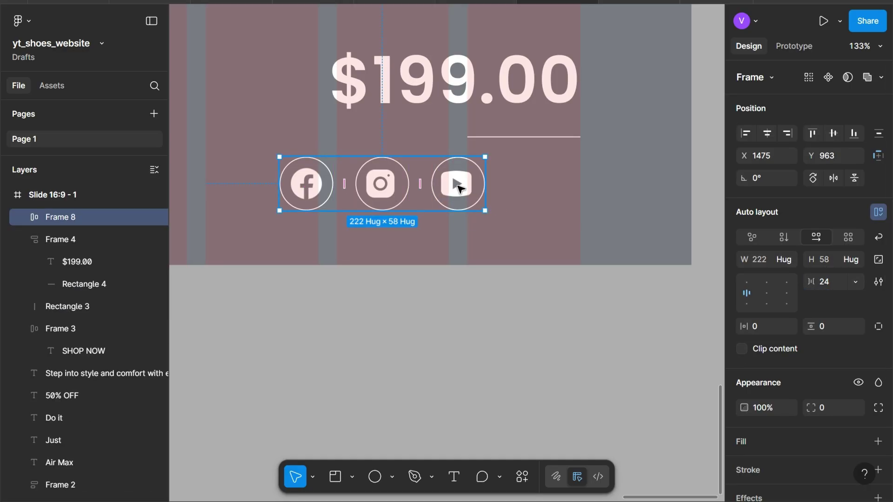
Place the icon row beneath the $199.00 price, nudged slightly down.
drag(454, 183, 557, 208)
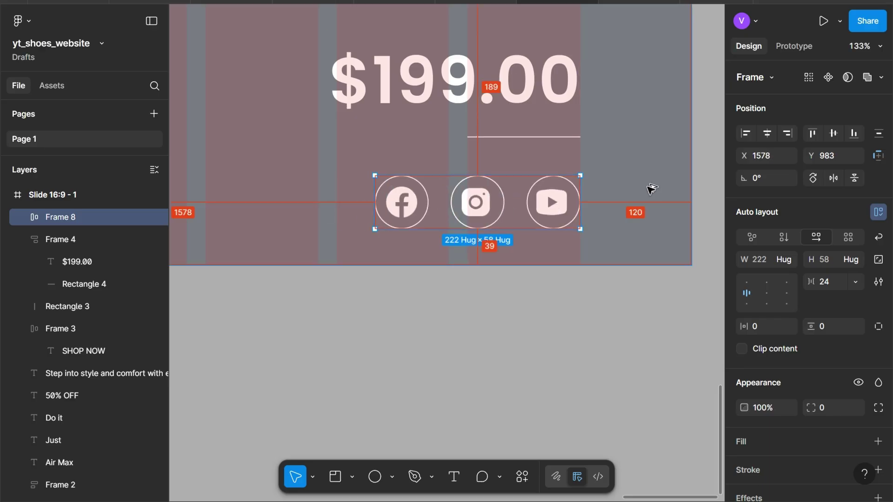
key(Down)
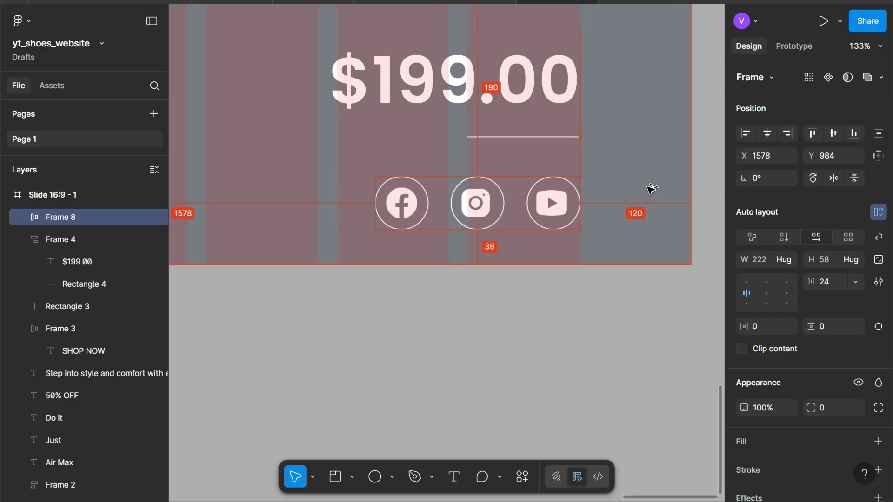
key(Down)
key(Down)
key(Down)
key(Down)
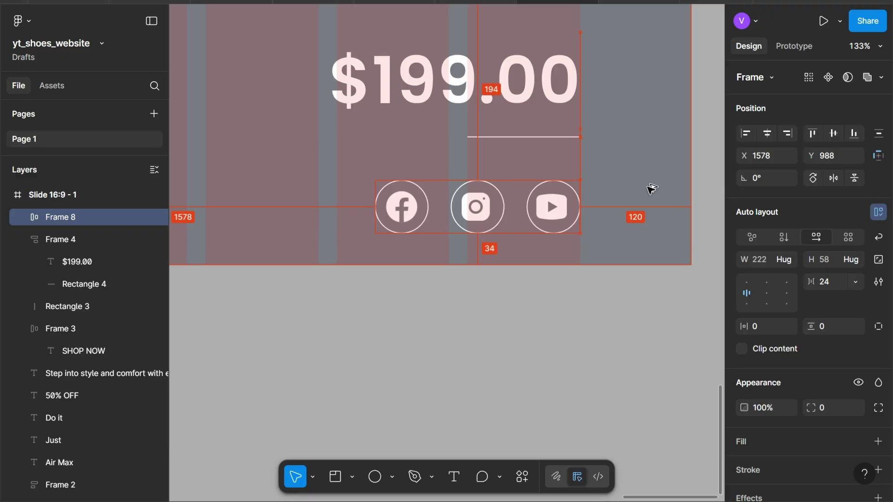
scroll(573, 155, down, 3)
scroll(573, 155, down, 2)
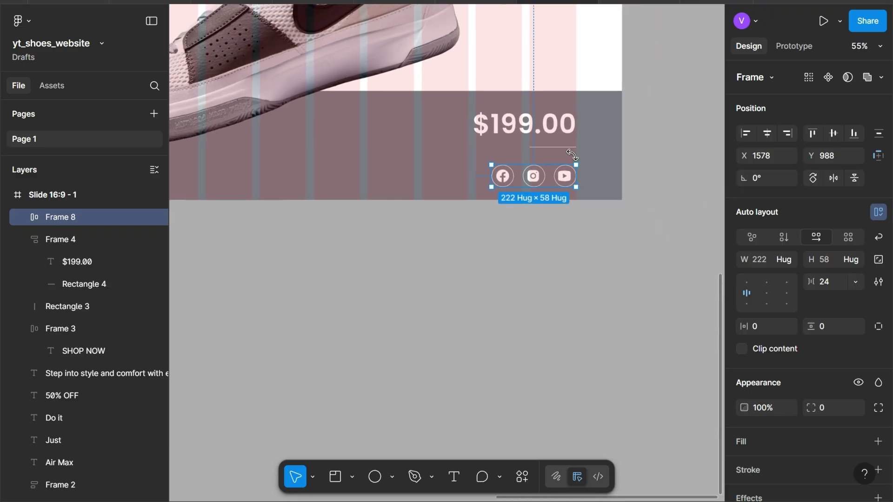
scroll(572, 154, down, 2)
scroll(573, 155, down, 2)
Select the blurred Ellipse 1 shadow, briefly entering and leaving point editing.
scroll(574, 156, down, 2)
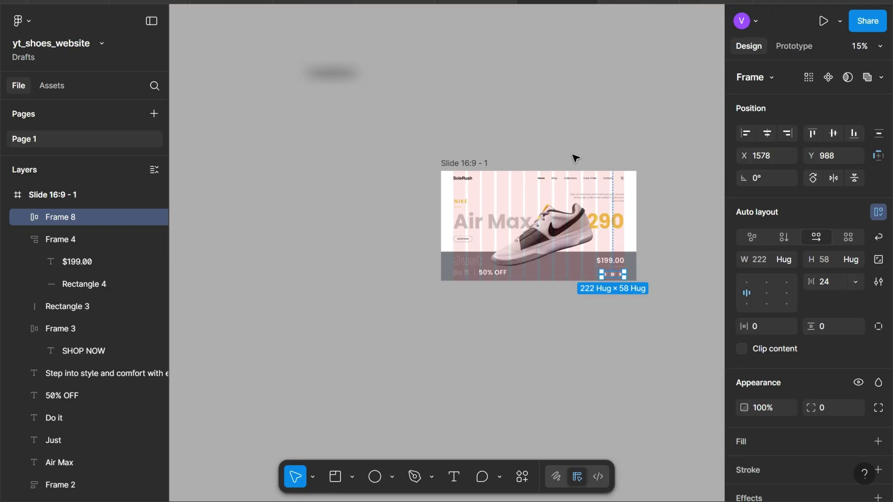
click(328, 68)
click(330, 73)
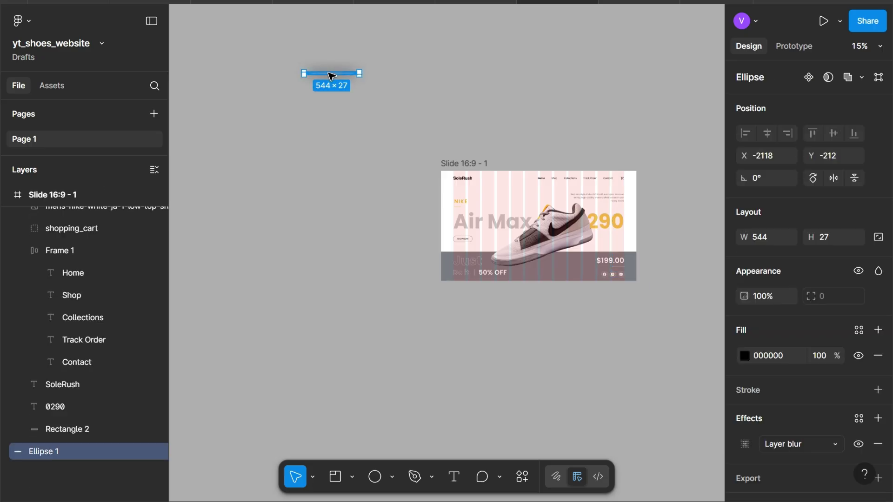
double_click(331, 73)
scroll(406, 77, up, 1)
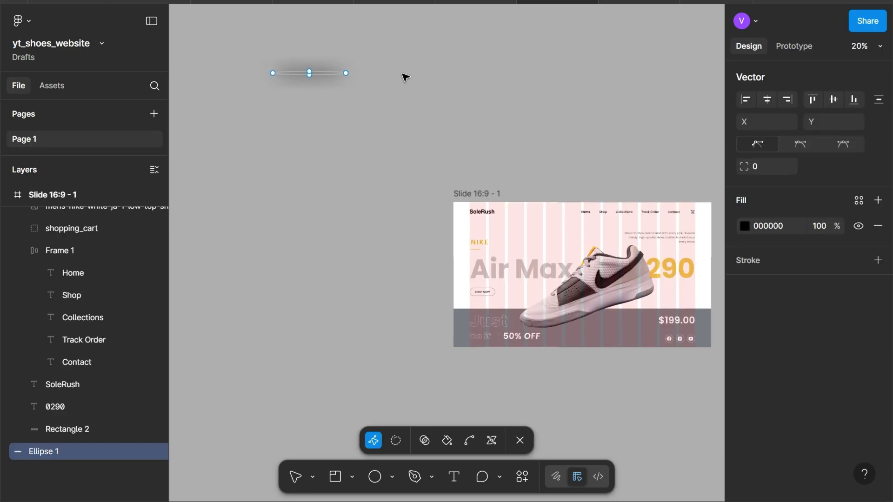
key(Escape)
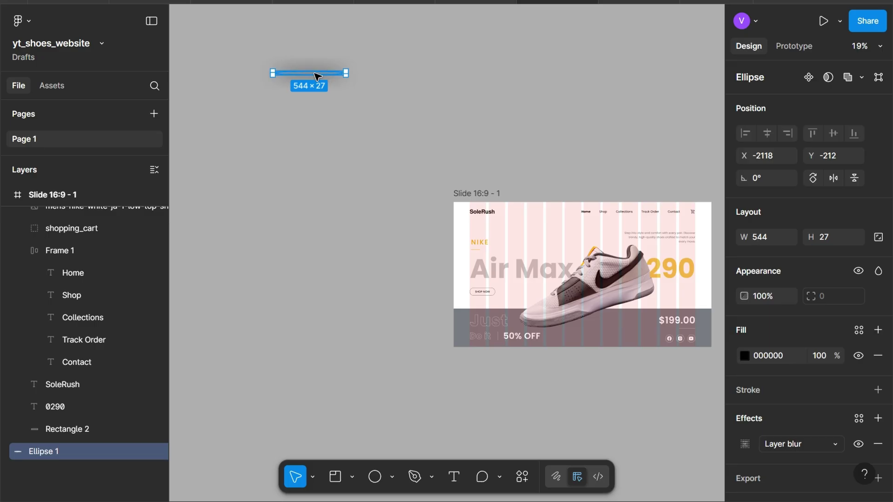
Move the shadow into the slide under the shoe and check its layer blur.
drag(319, 74, 579, 338)
scroll(579, 338, up, 5)
scroll(579, 338, up, 4)
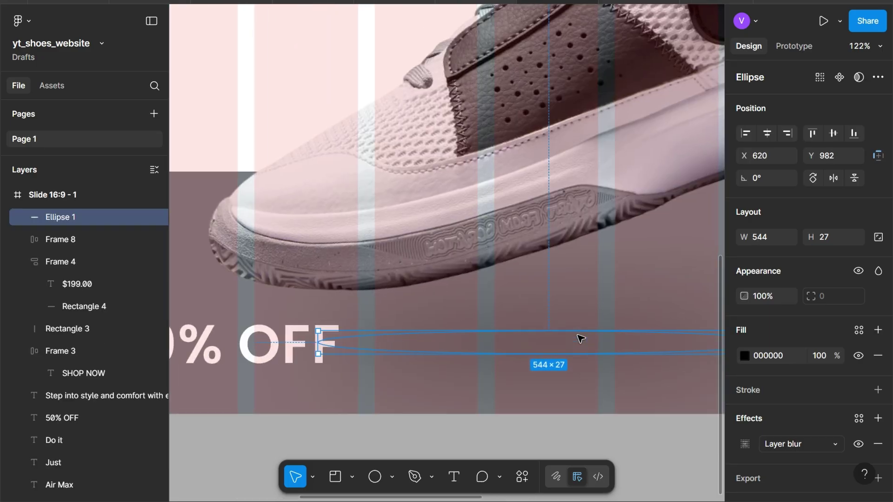
scroll(466, 347, left, 3)
click(342, 356)
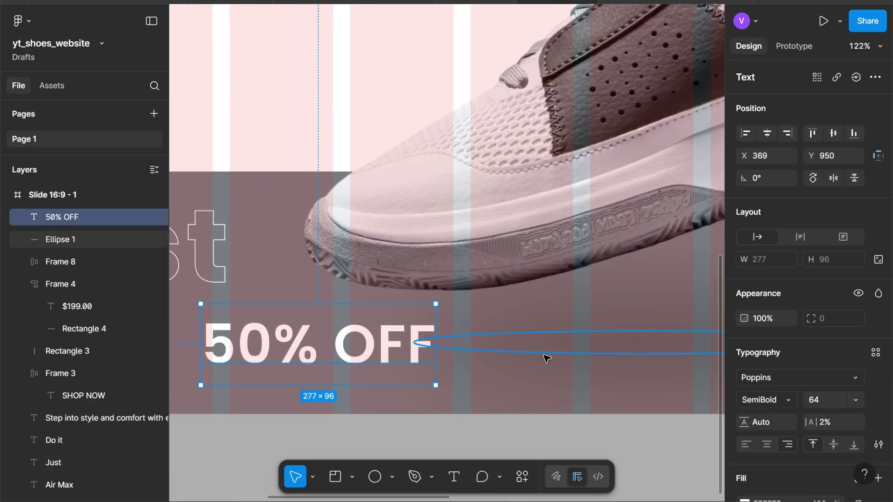
click(546, 351)
scroll(745, 421, down, 1)
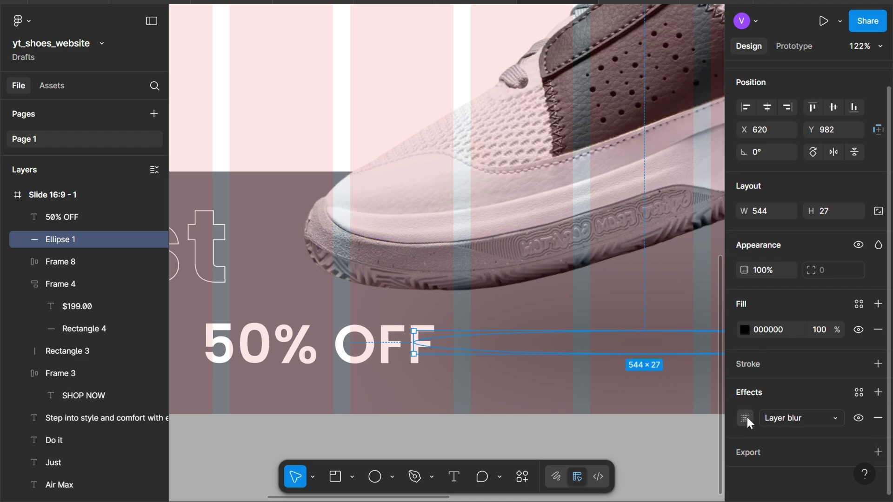
click(745, 419)
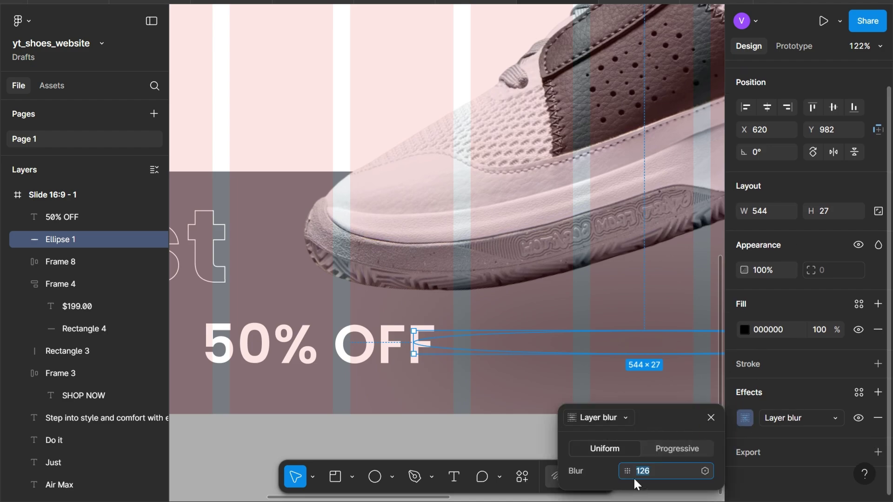
click(710, 417)
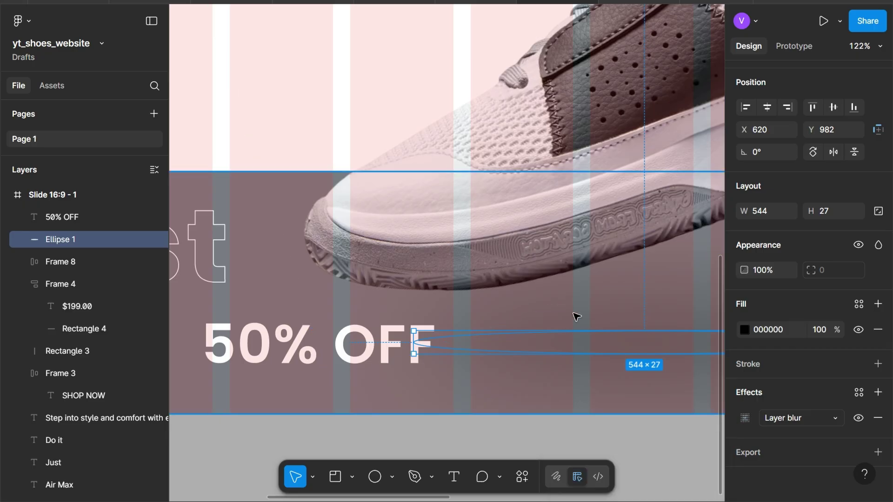
Shift the blurred shadow left and up until it sits beneath the shoe.
scroll(576, 315, down, 3)
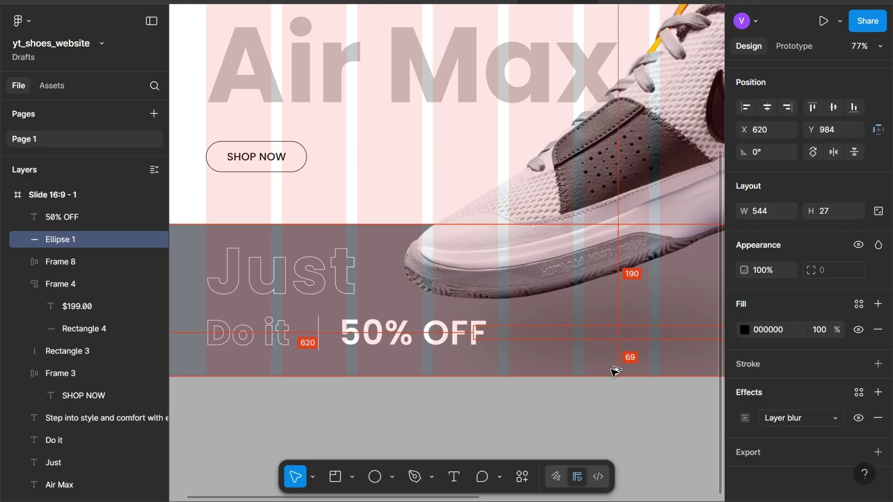
drag(616, 371, 615, 370)
key(Up)
key(Up)
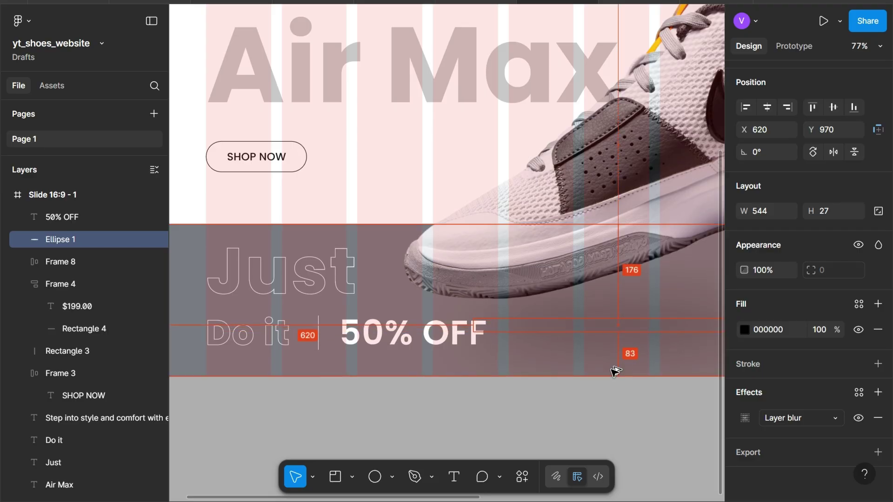
key(shift+Left)
key(shift+Left)
key(shift+Left)
key(shift+Left)
key(shift+Left)
key(shift+Left)
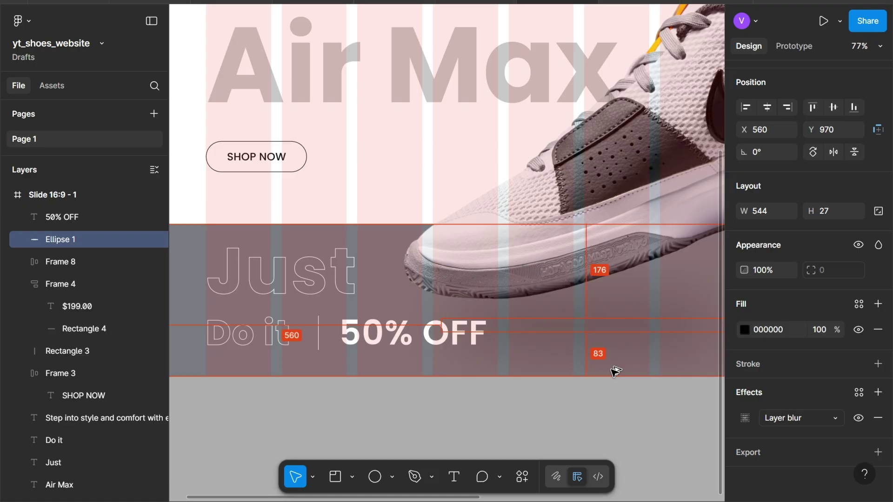
key(shift+Left)
key(shift+Left)
key(shift+Left)
key(shift+Left)
key(shift+Left)
key(shift+Left)
key(shift+Right)
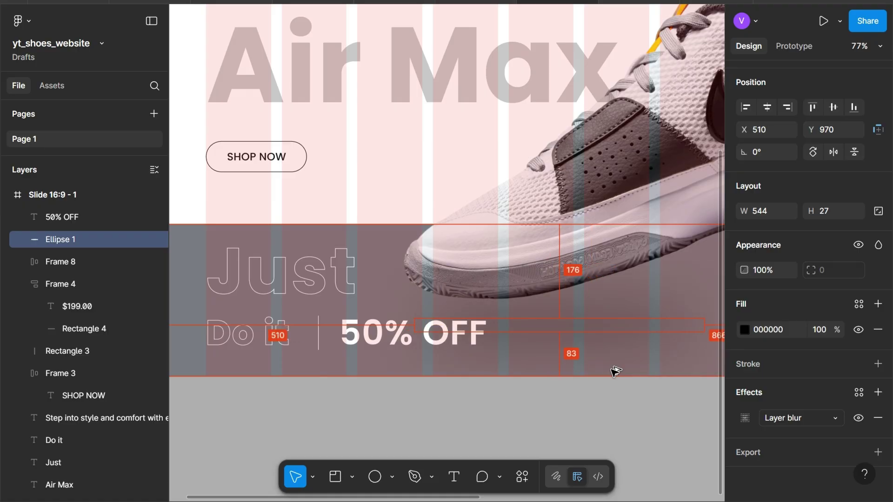
key(shift+Left)
key(Left)
key(Right)
key(Right)
key(Right)
key(Right)
key(Right)
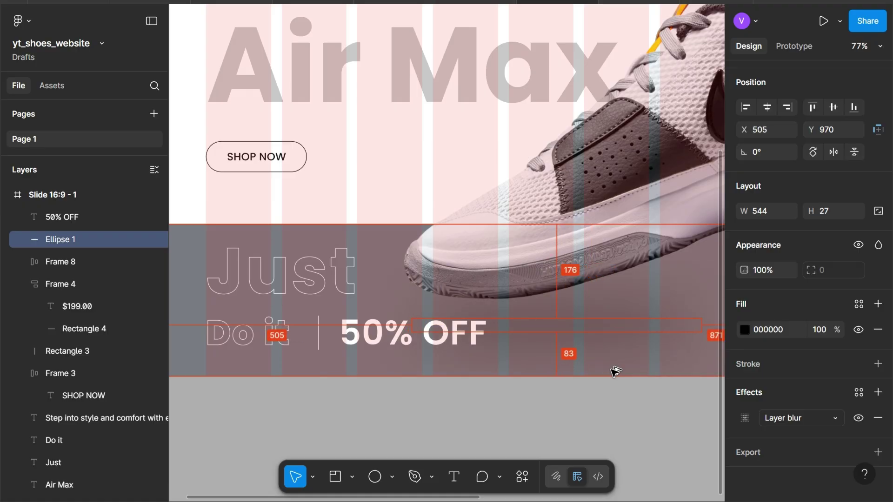
key(Right)
key(Right)
key(Left)
scroll(621, 370, down, 2)
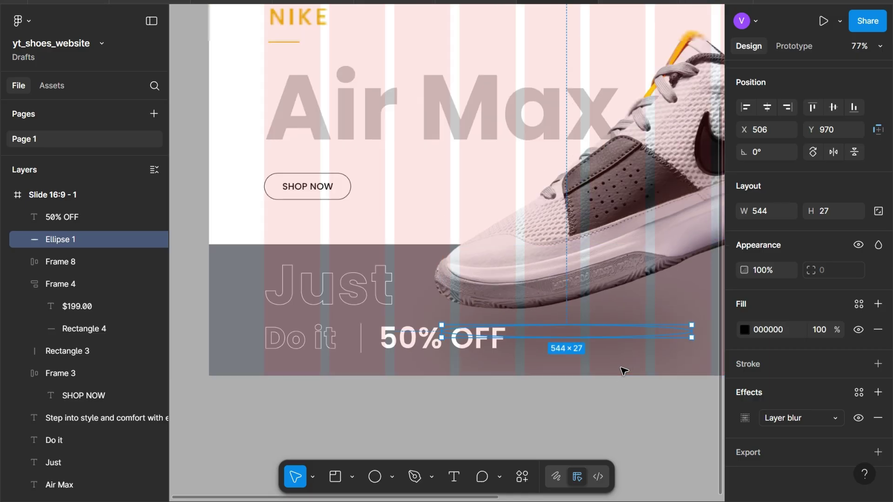
scroll(456, 355, down, 2)
Bring the shoe image to the front and play the slide as a presentation.
click(450, 344)
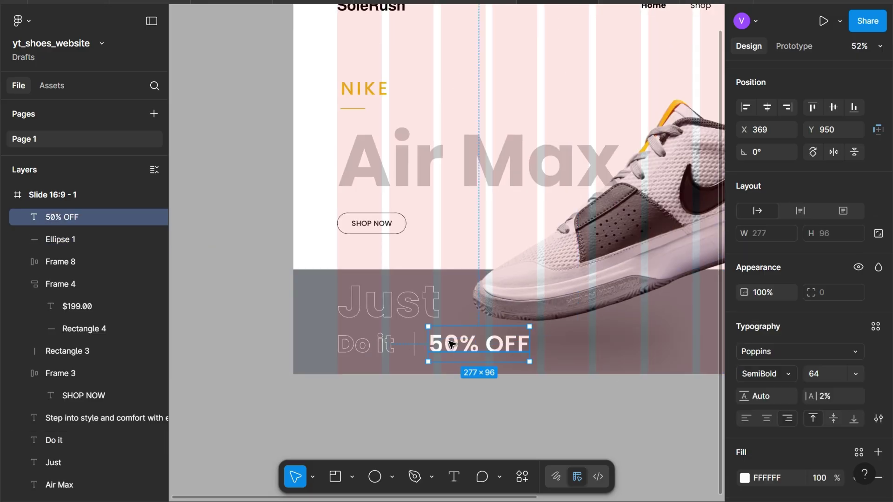
click(640, 263)
key(ctrl+alt+bracketright)
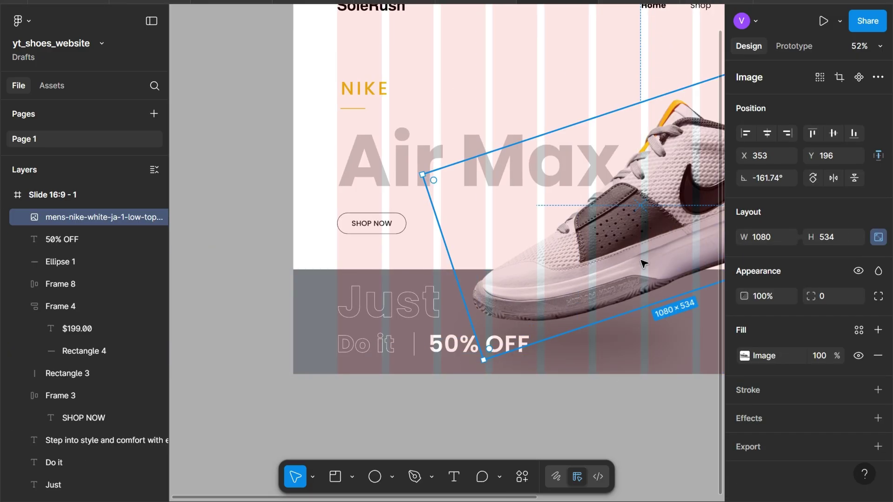
scroll(642, 262, right, 3)
scroll(642, 263, right, 5)
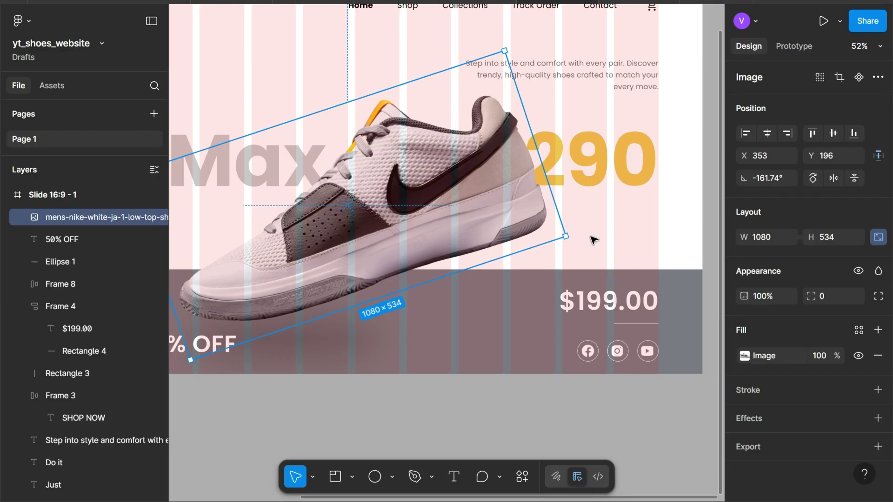
key(ctrl+alt+Return)
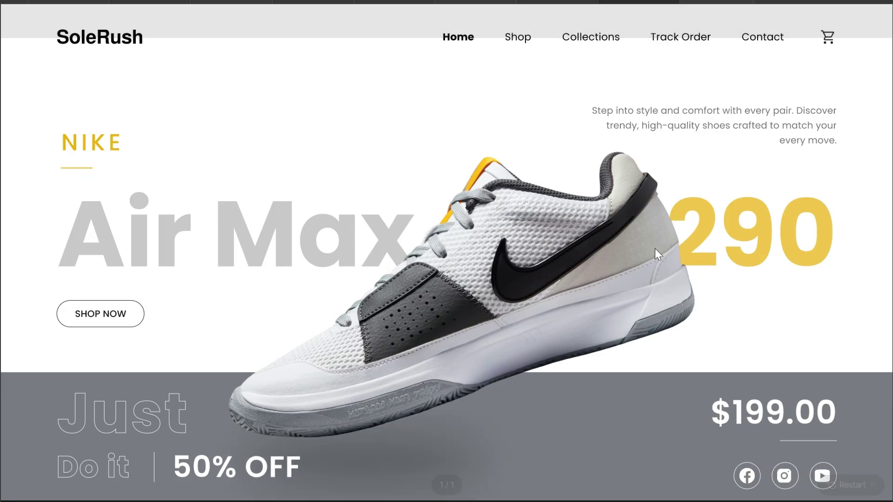